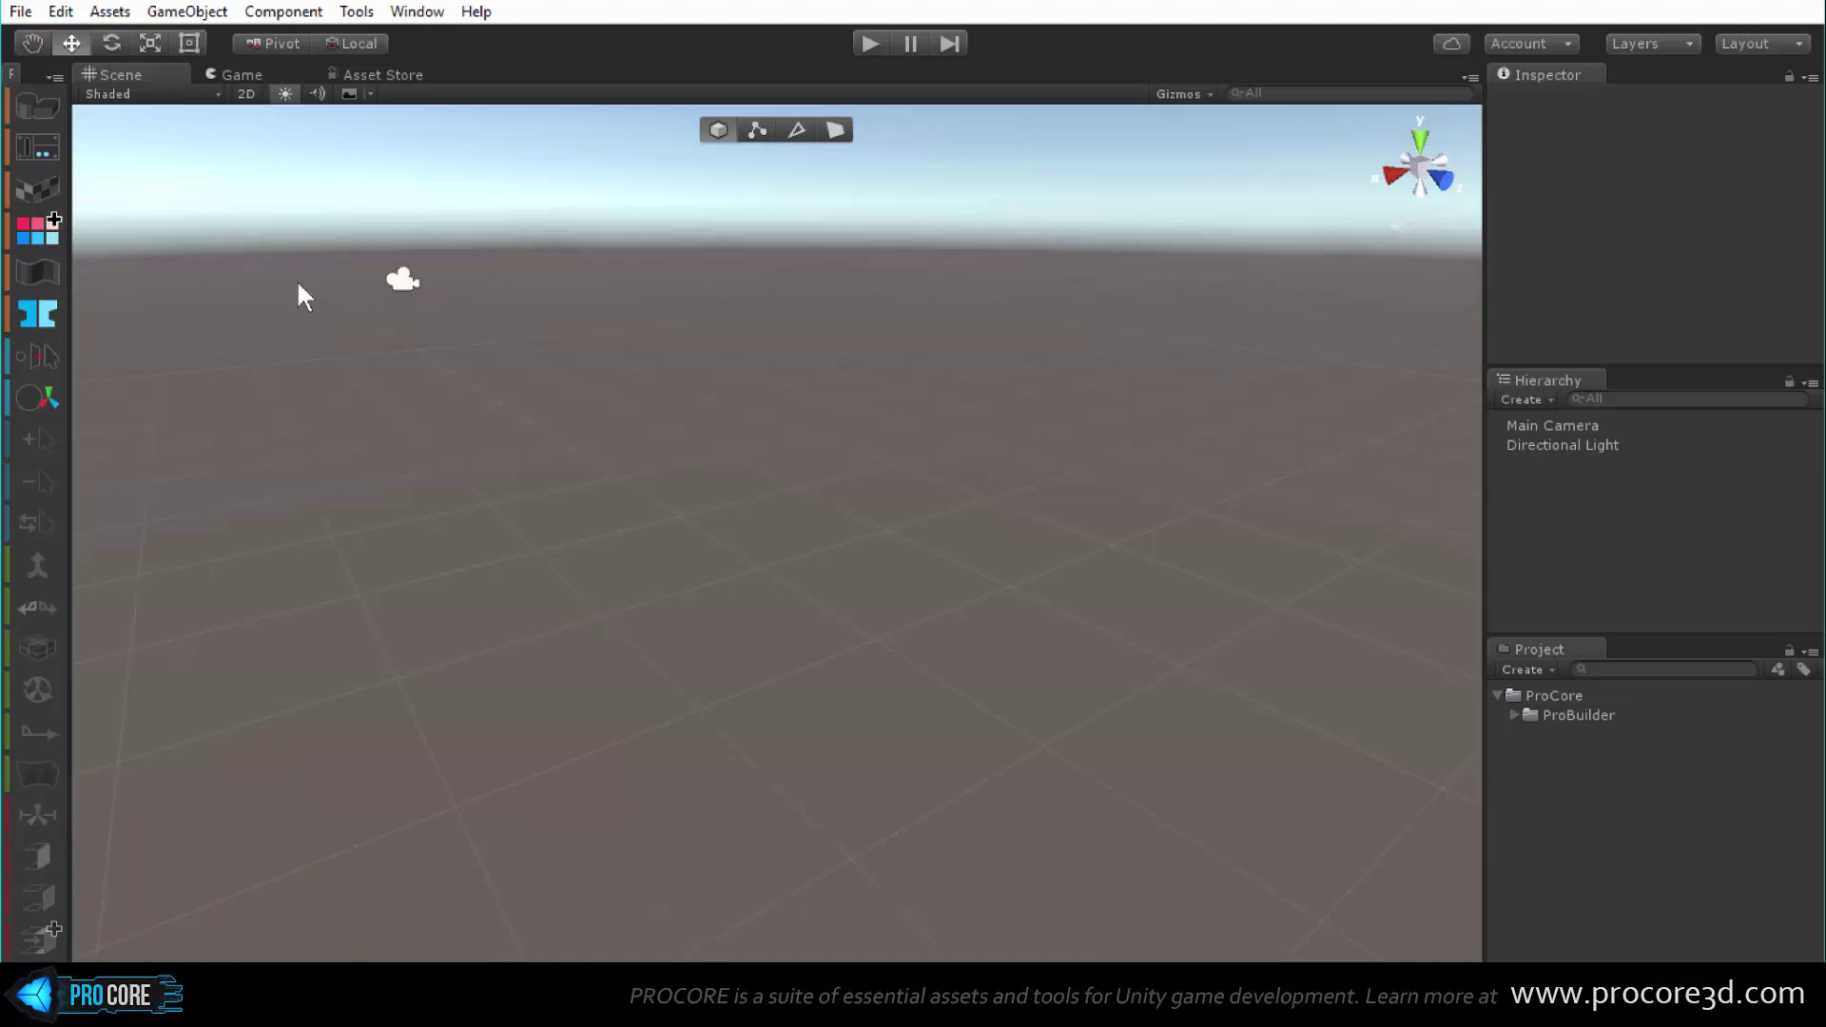
Add a default ProBuilder cube to the scene, and delete it
key(ctrl+k)
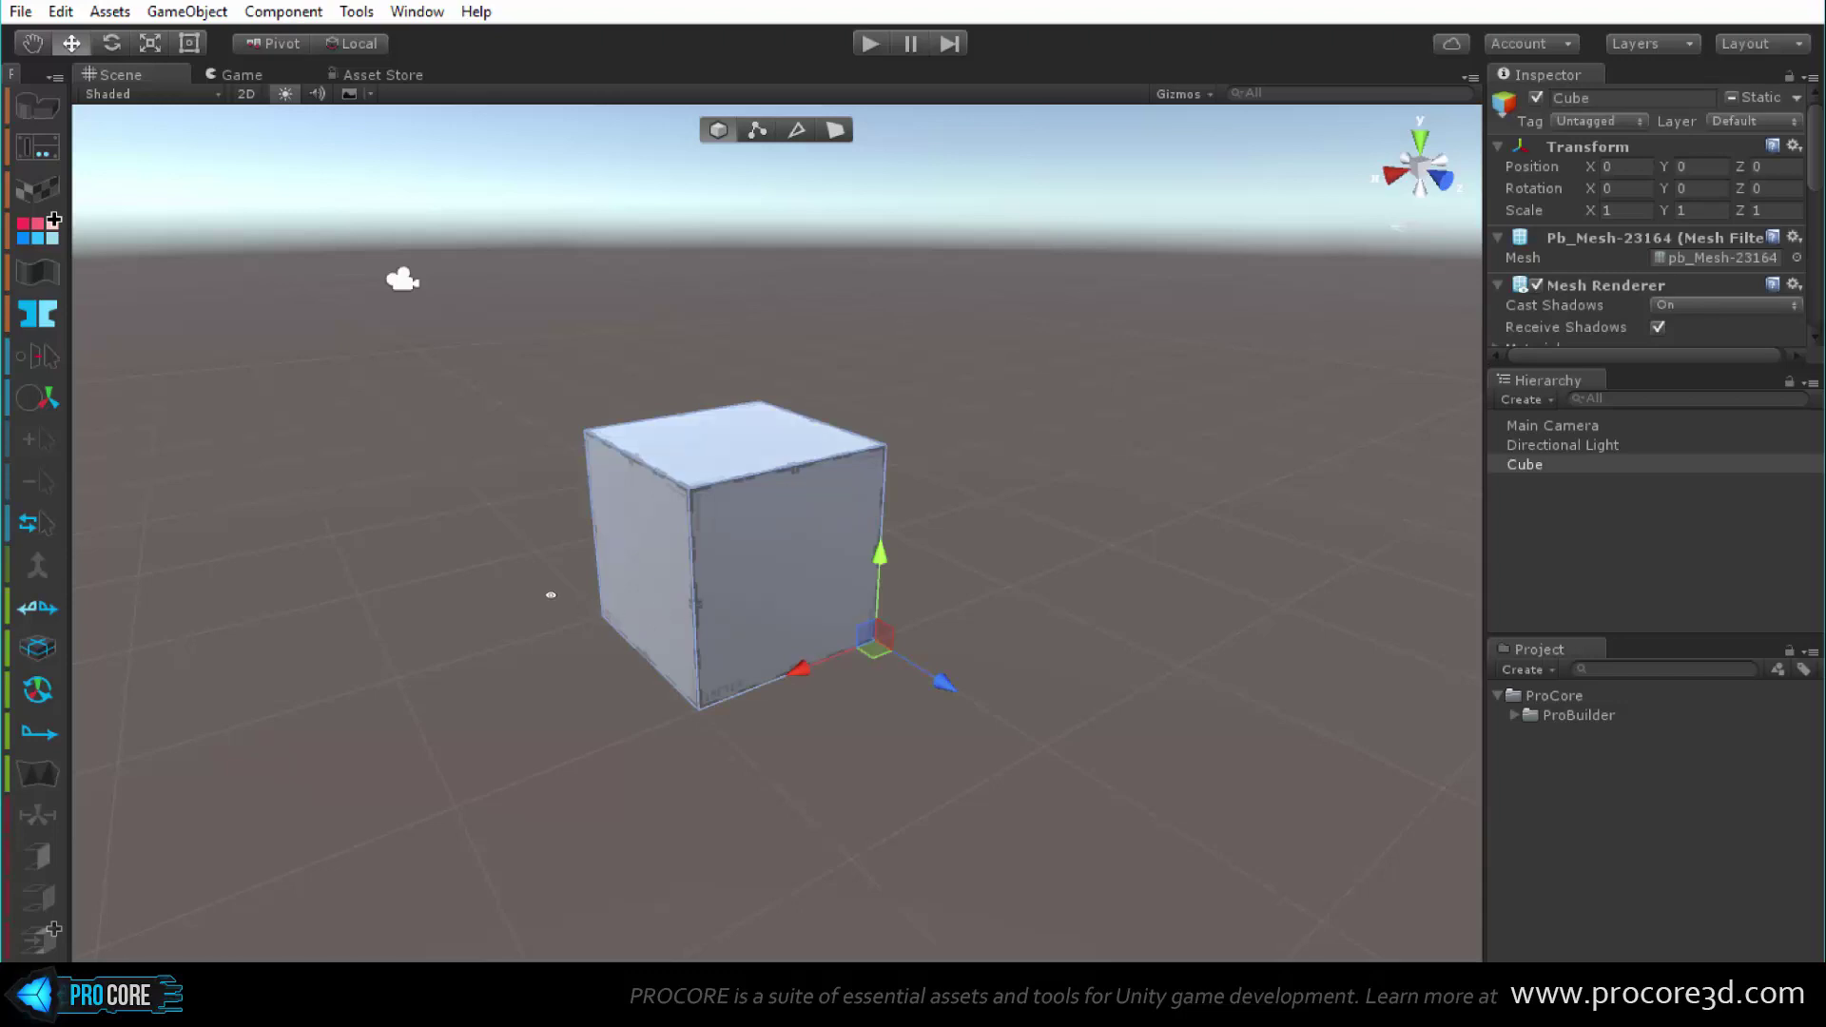
alt+drag(551, 595, 609, 625)
key(Delete)
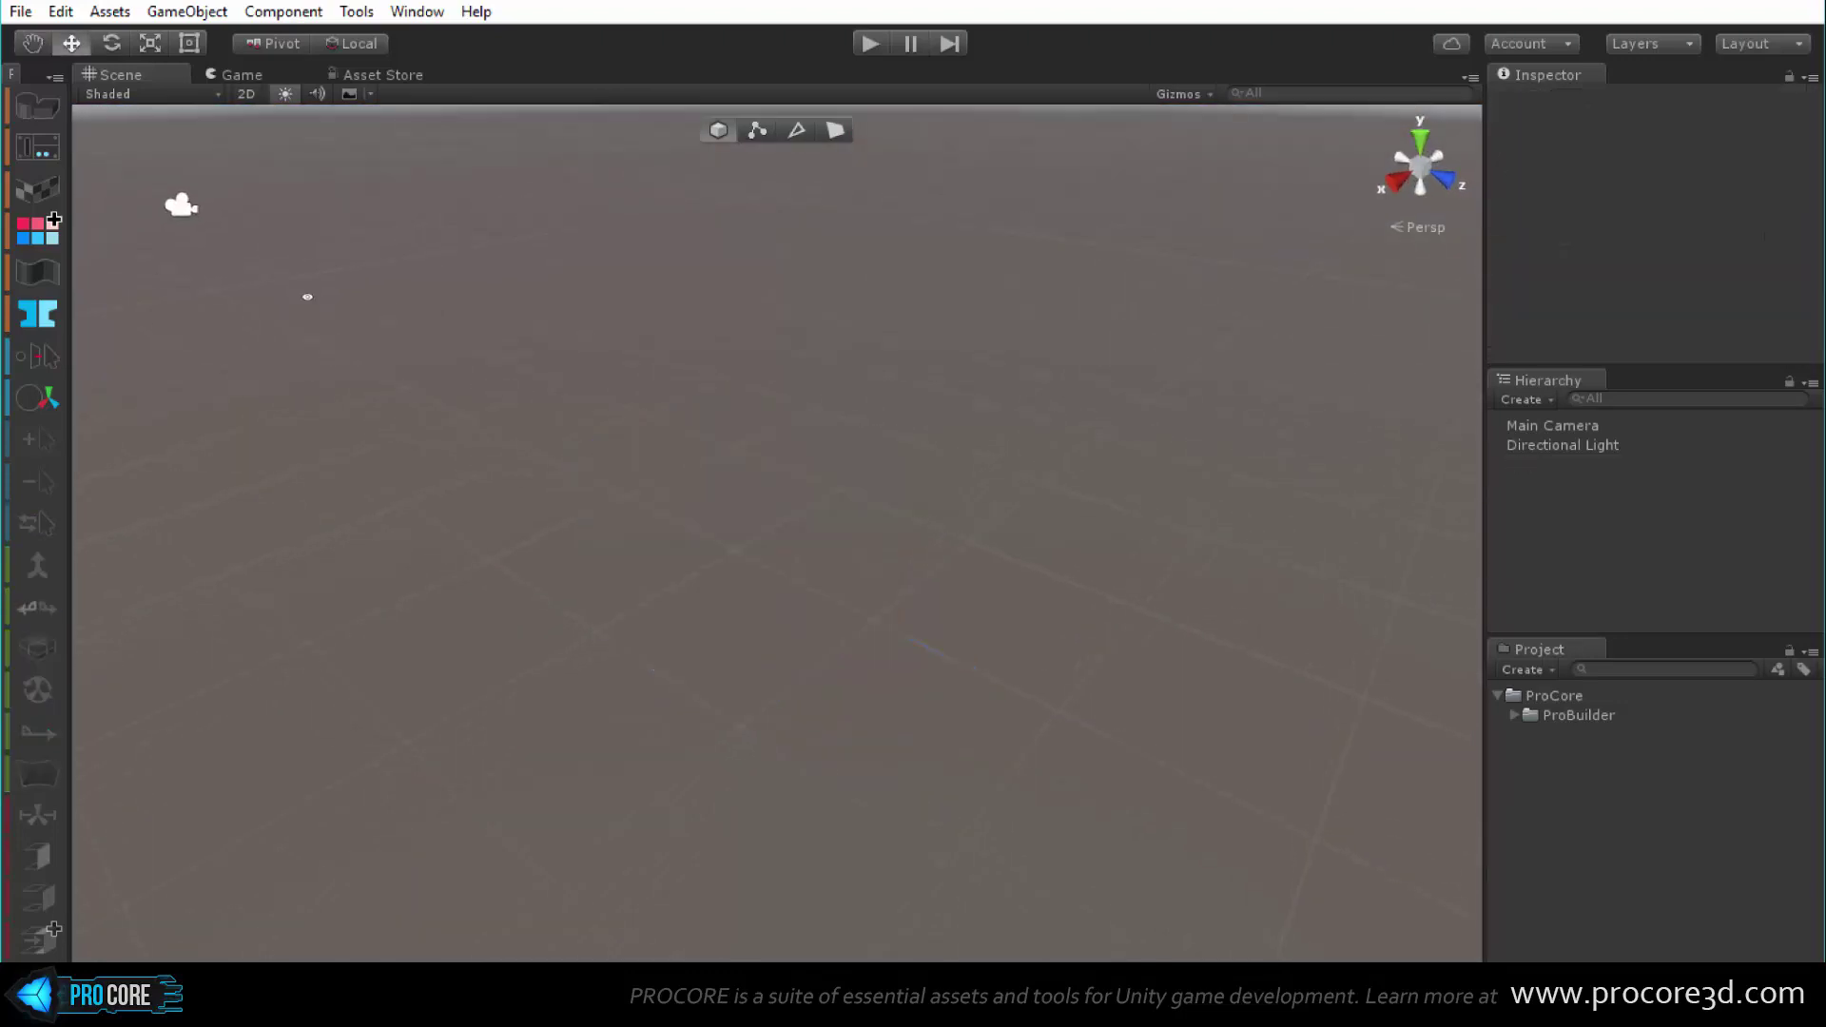
Open the shape creation window and preview the Stair shape in the scene
key(ctrl+shift+k)
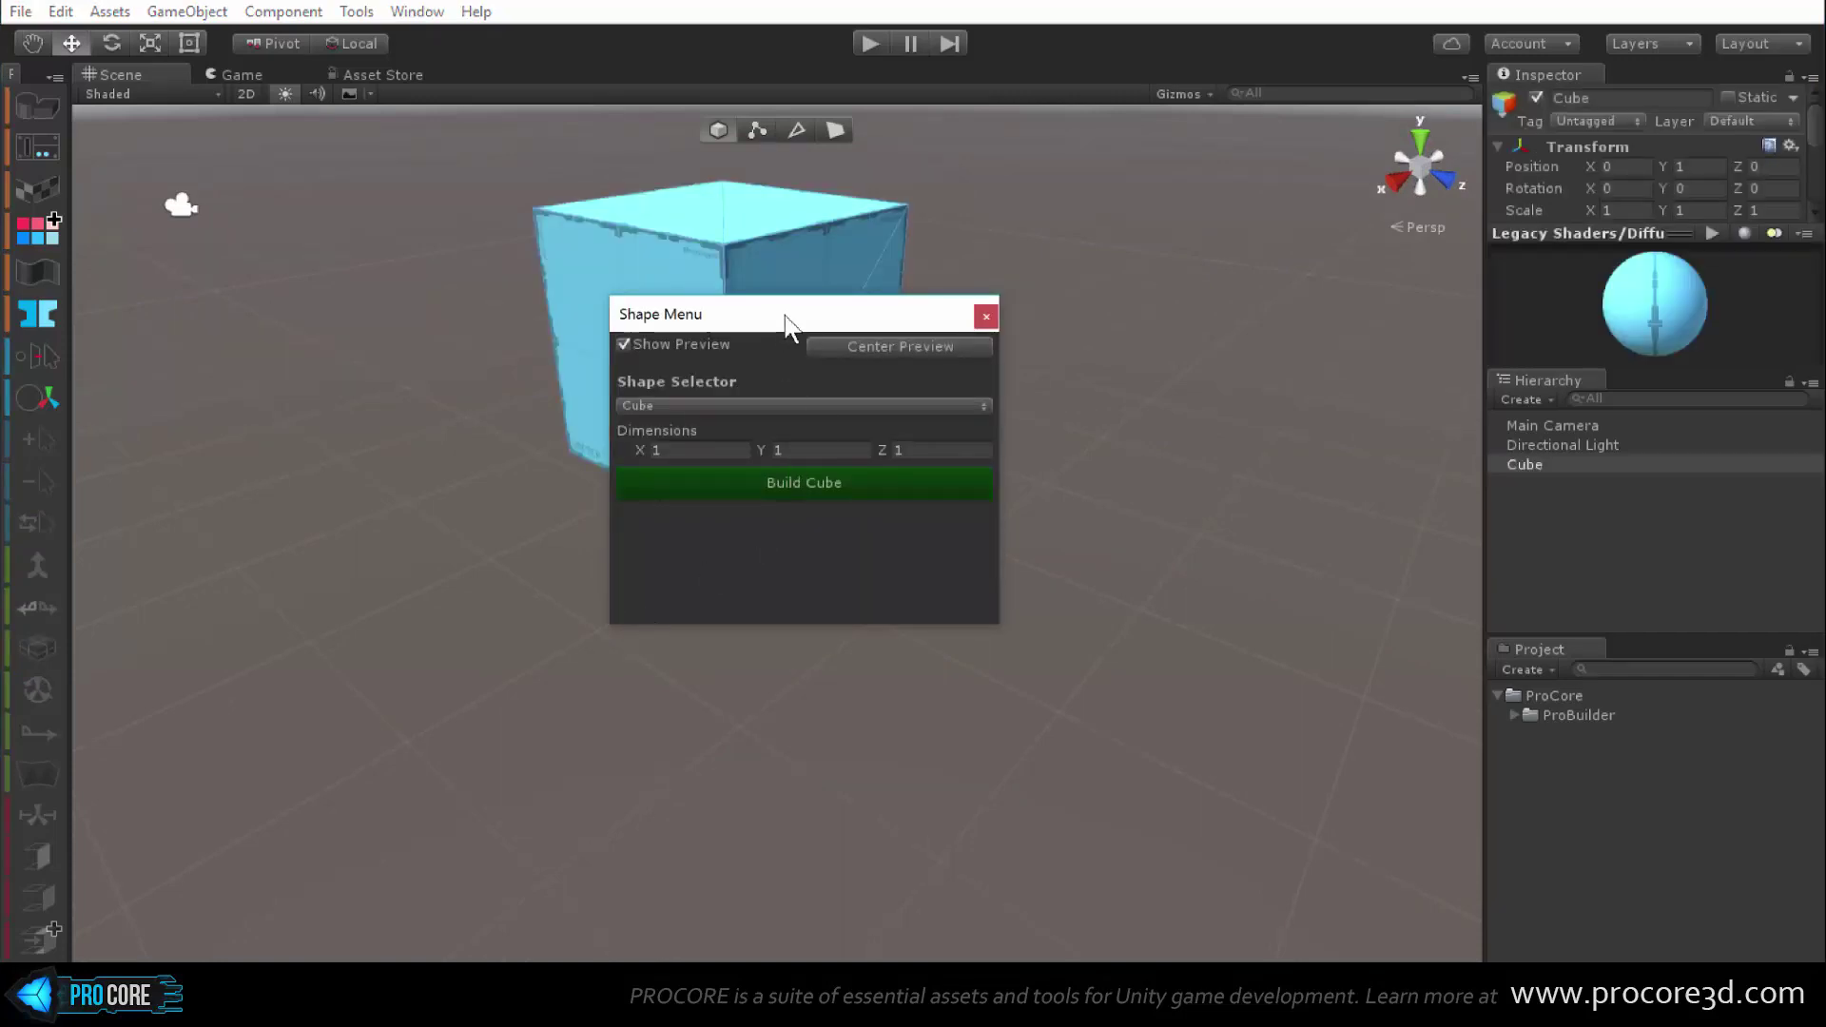
drag(786, 318, 960, 557)
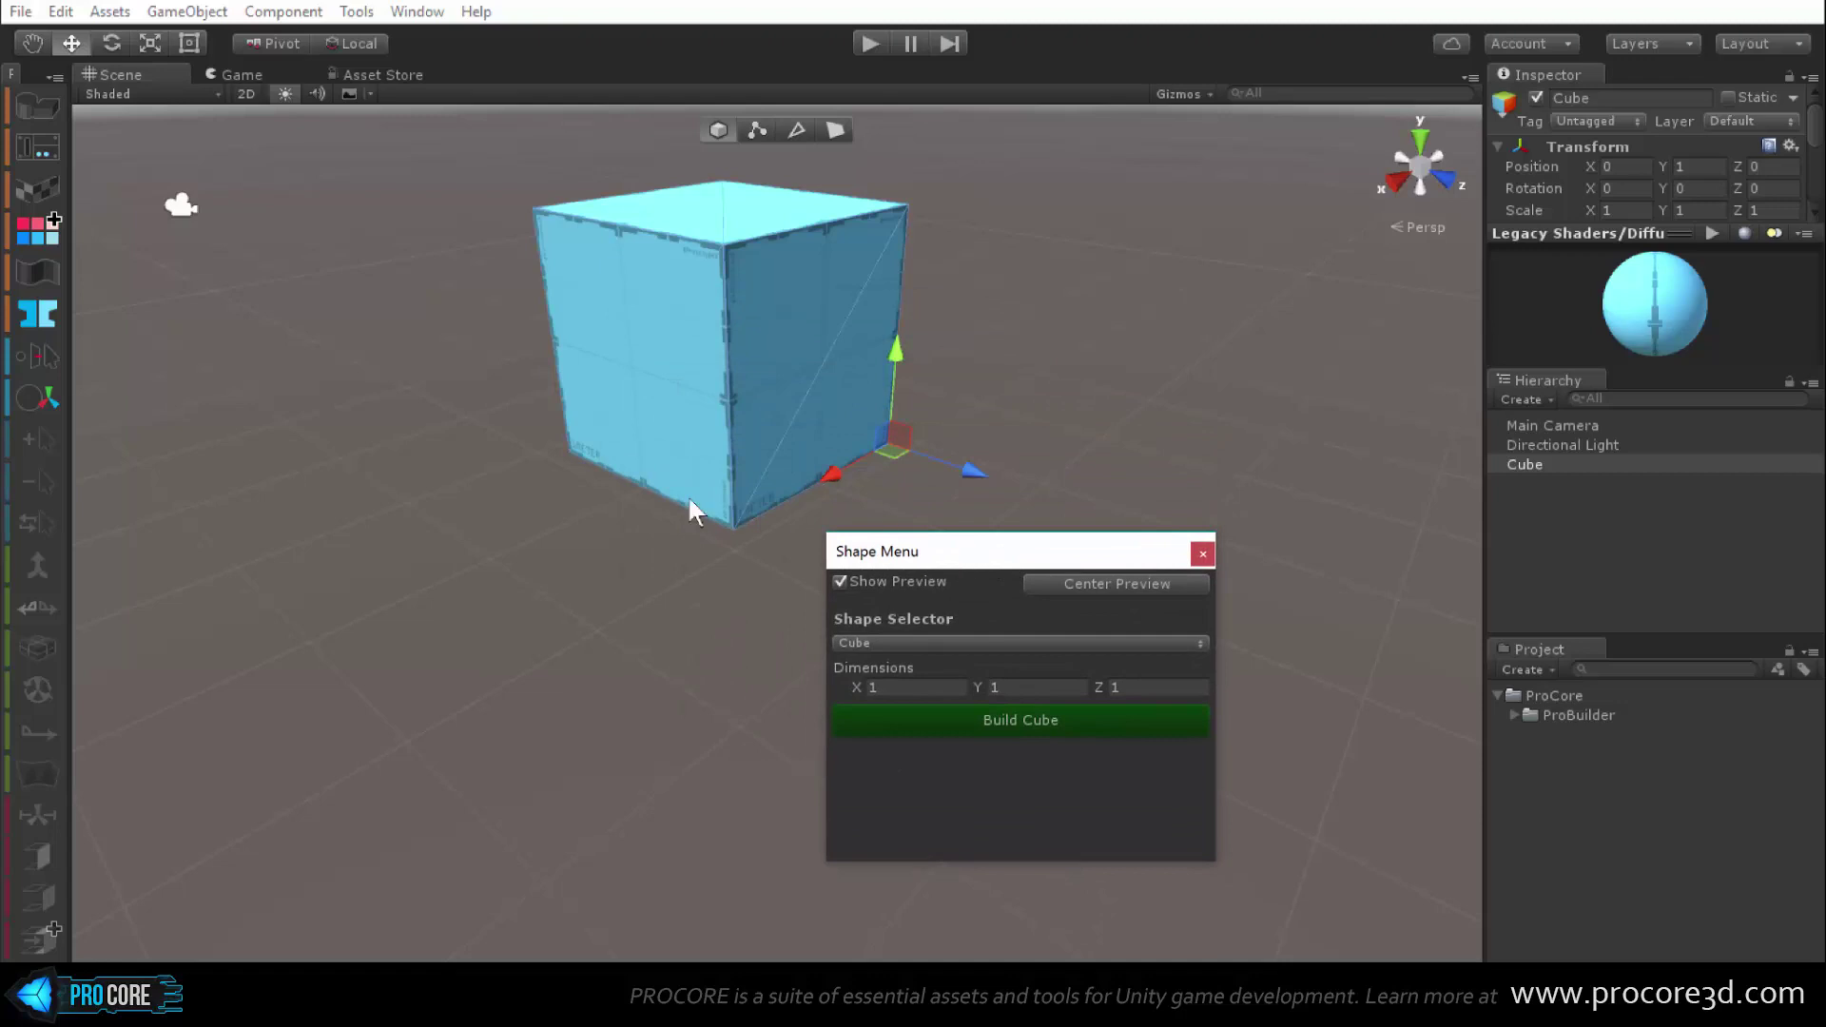
click(883, 644)
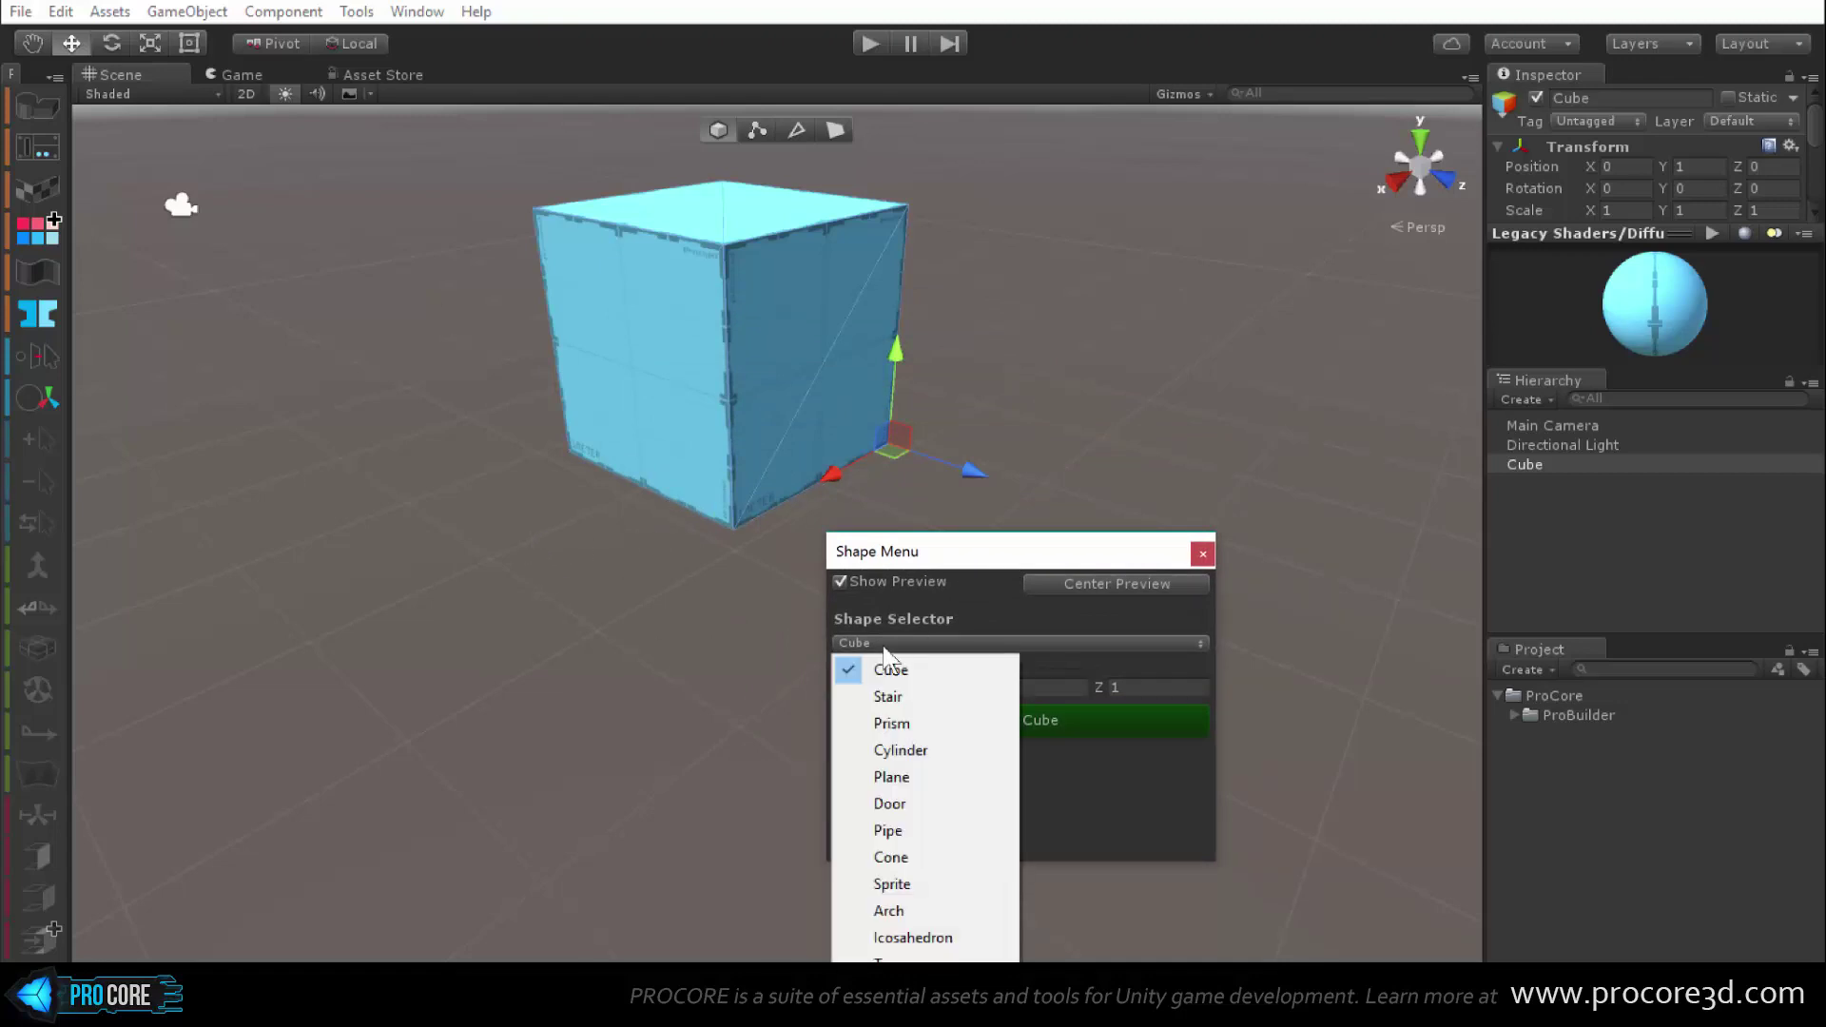
click(886, 694)
click(767, 392)
key(f)
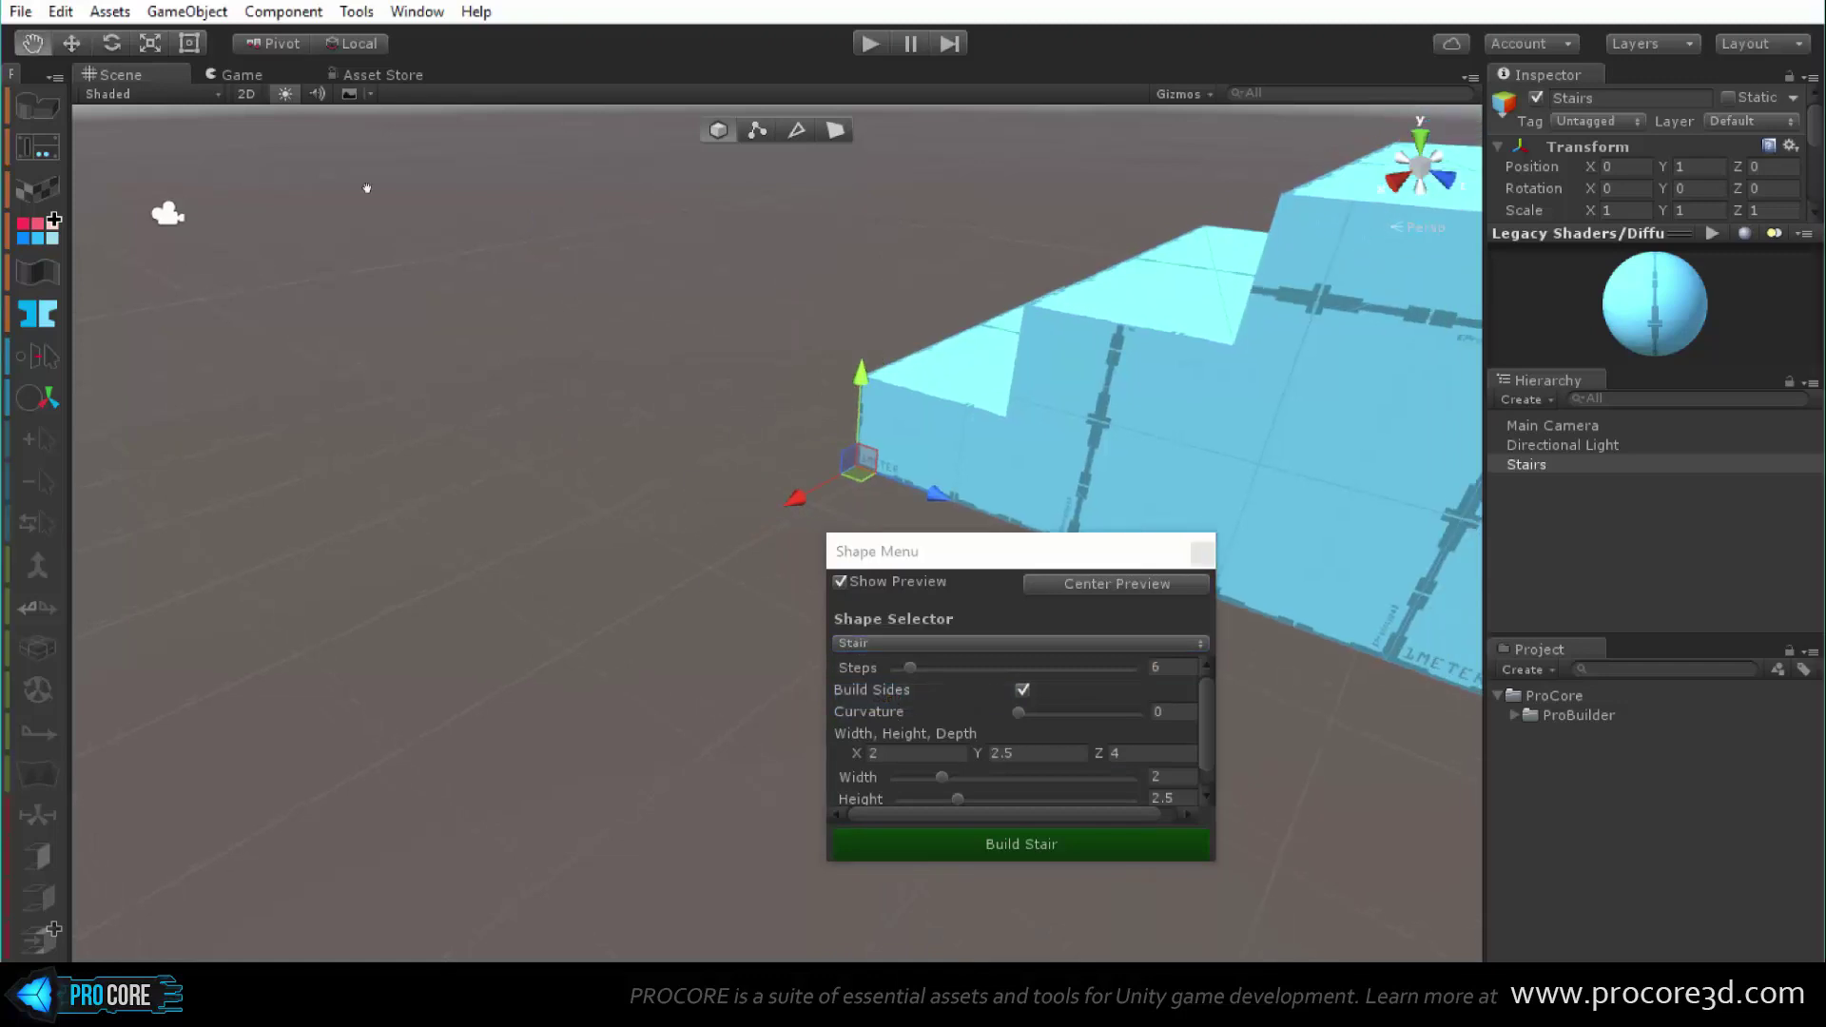
alt+drag(489, 469, 904, 495)
Change the previewed shape to Cylinder
drag(1031, 550, 1137, 524)
click(1115, 616)
click(1013, 722)
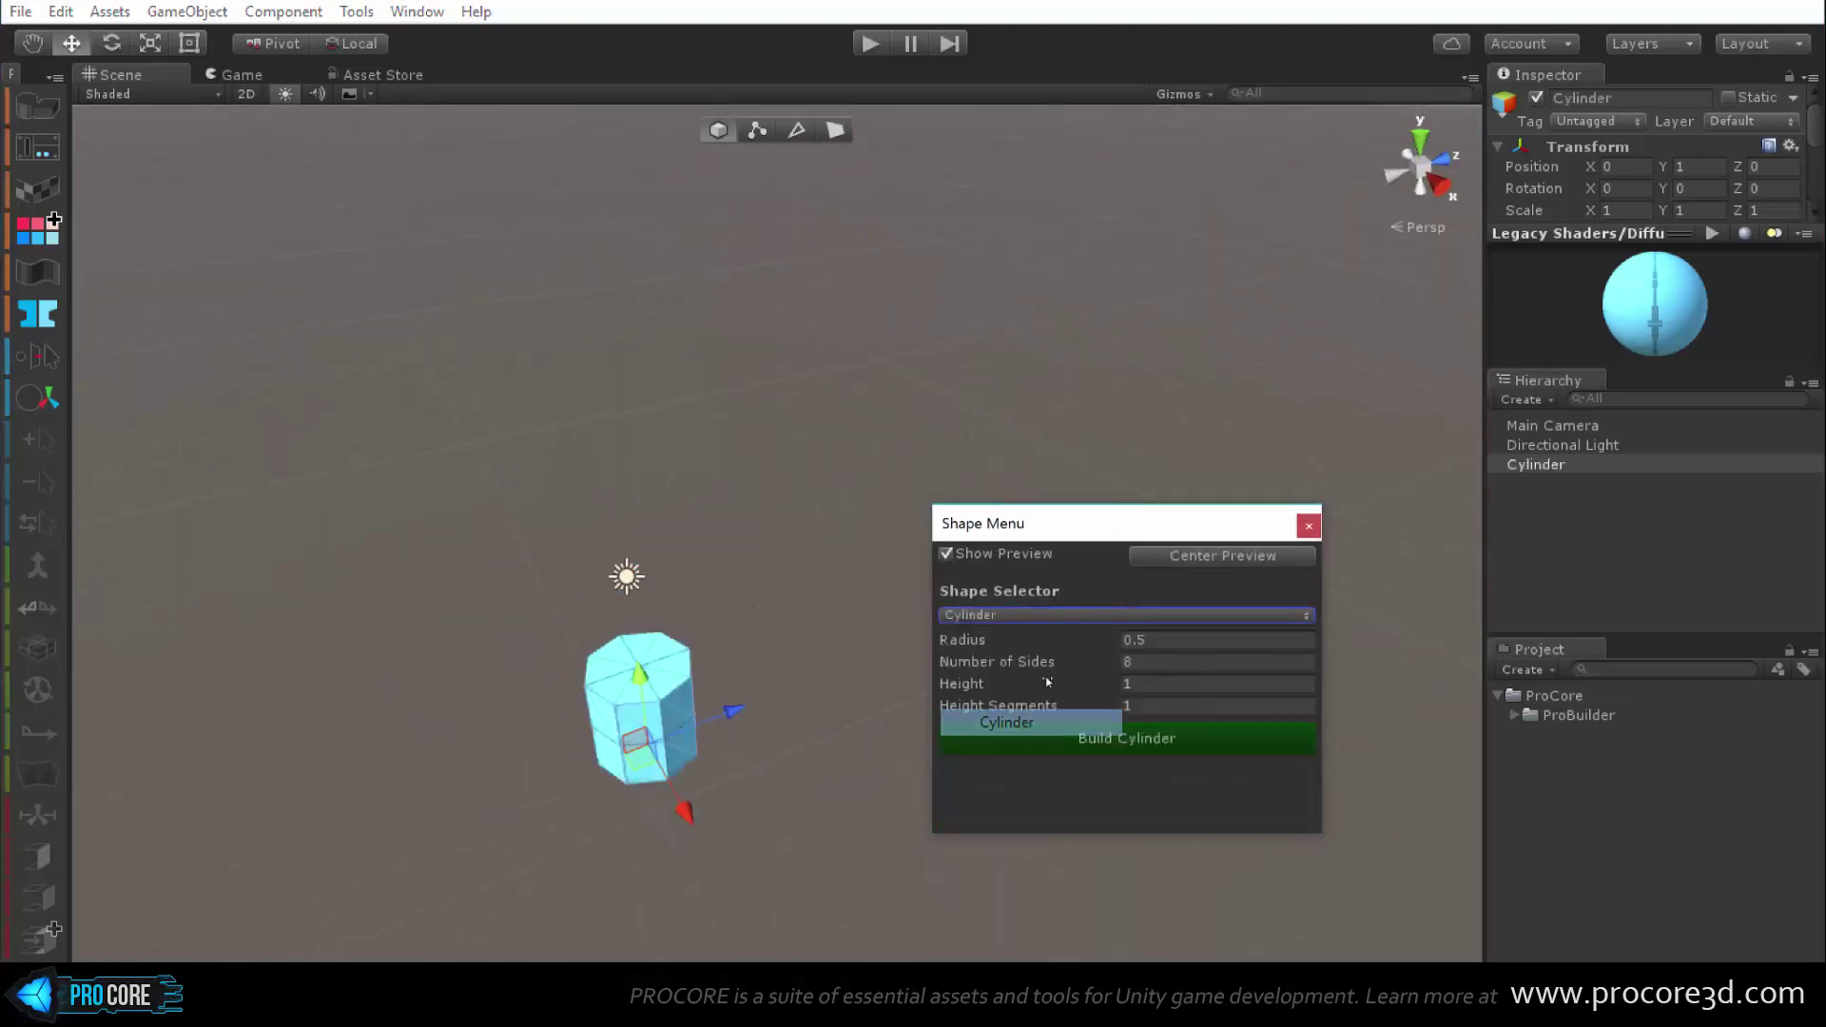
Choose Pipe as the shape to build and bring its preview into view
click(1100, 616)
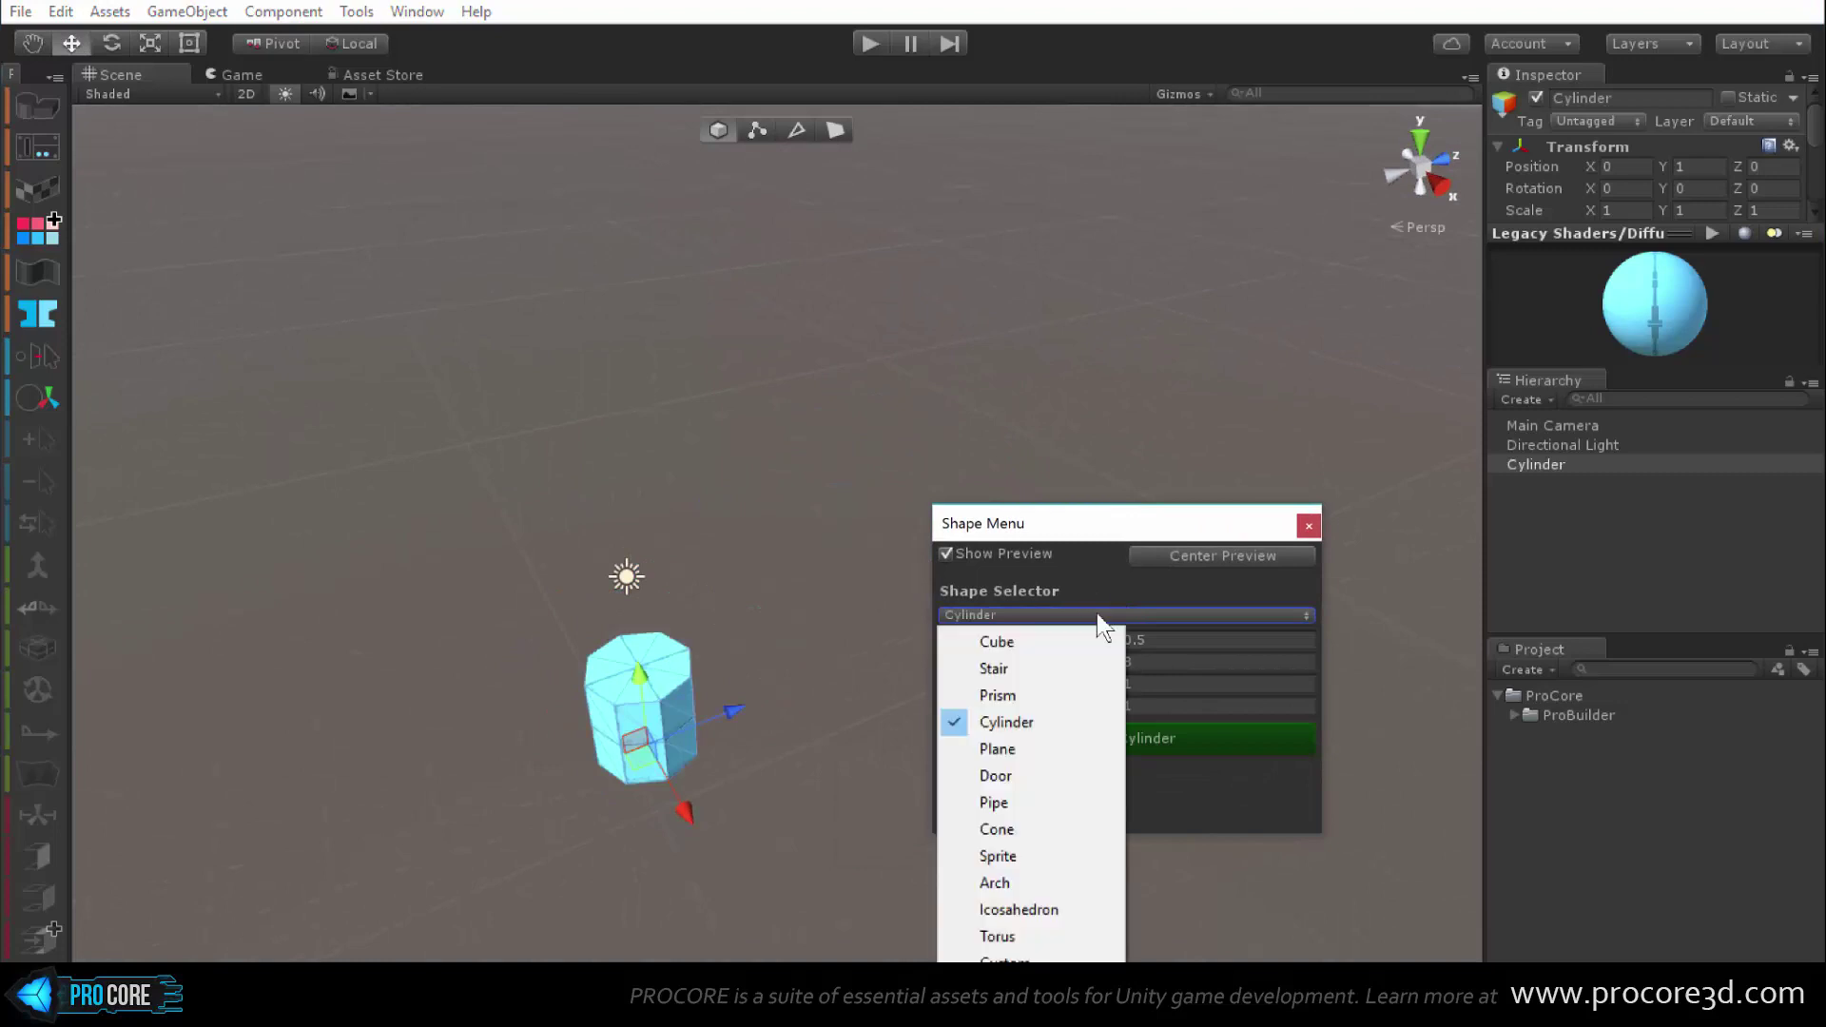
click(1040, 805)
middle_drag(690, 559, 349, 254)
drag(1040, 522, 1073, 489)
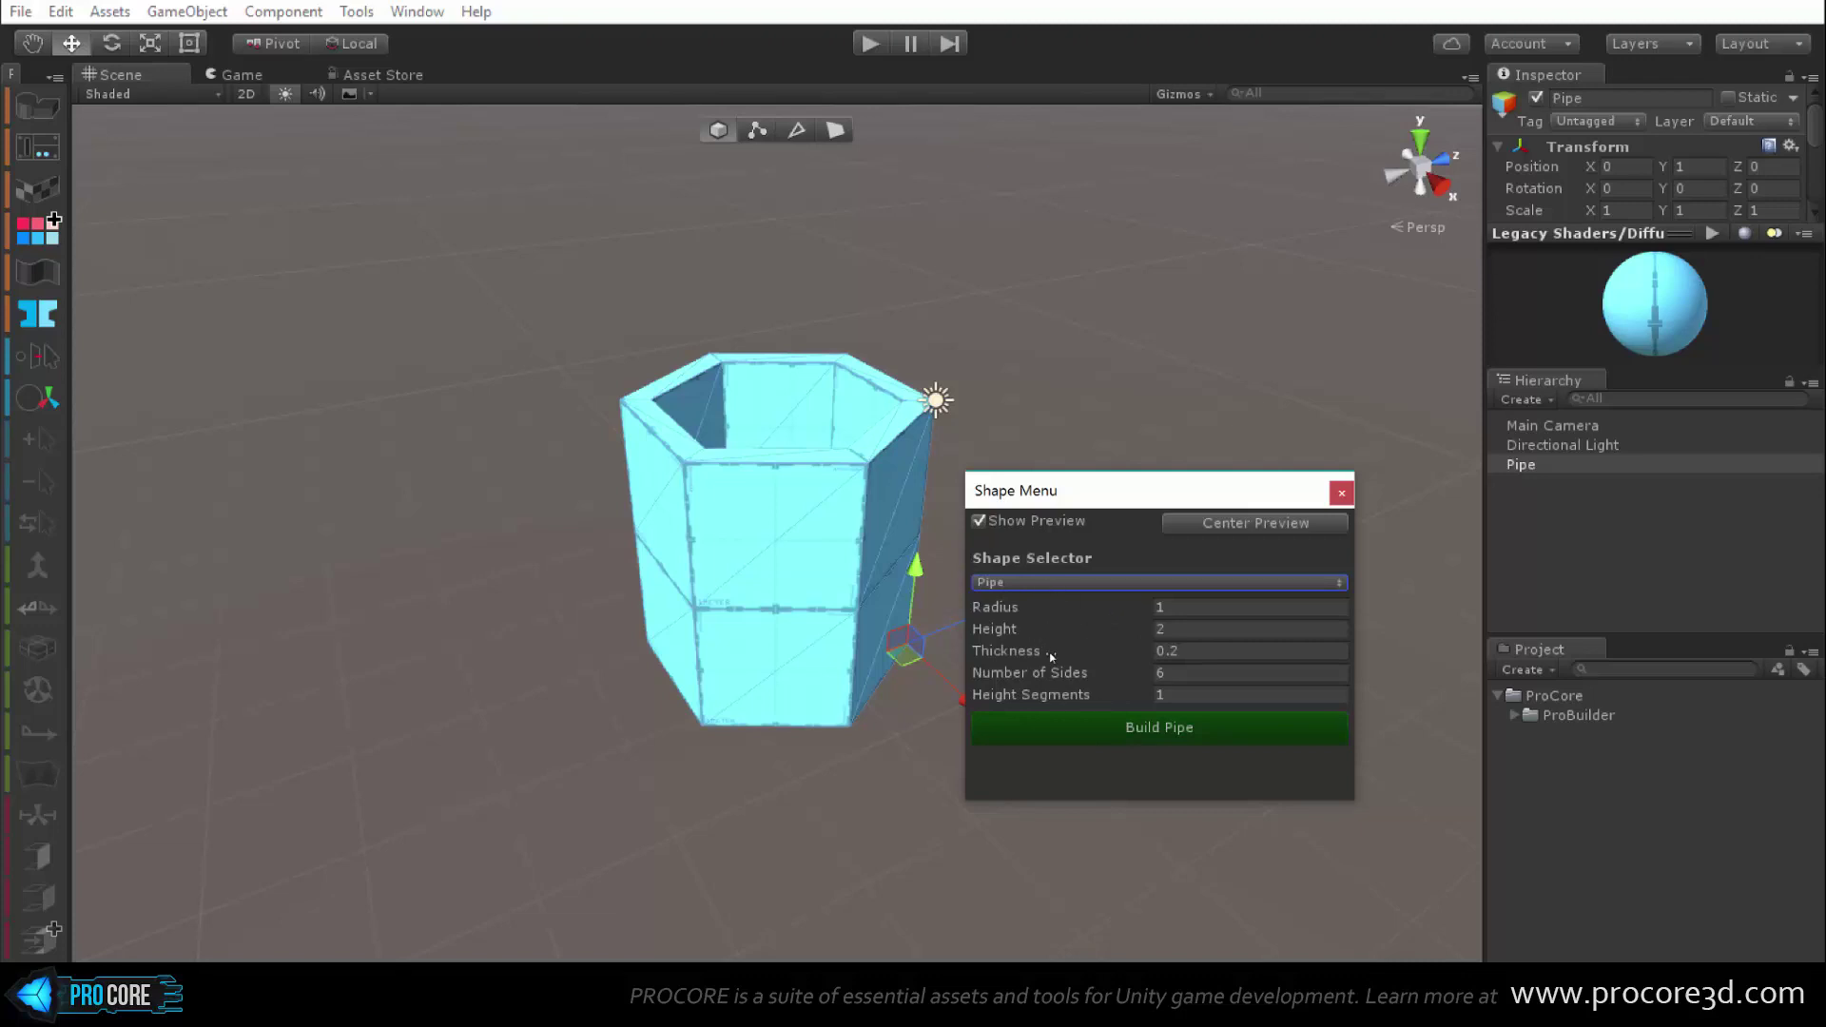
Set the pipe's number of sides to 15, height segments to 6 and radius to 0.83
drag(1063, 671, 1119, 666)
click(1094, 695)
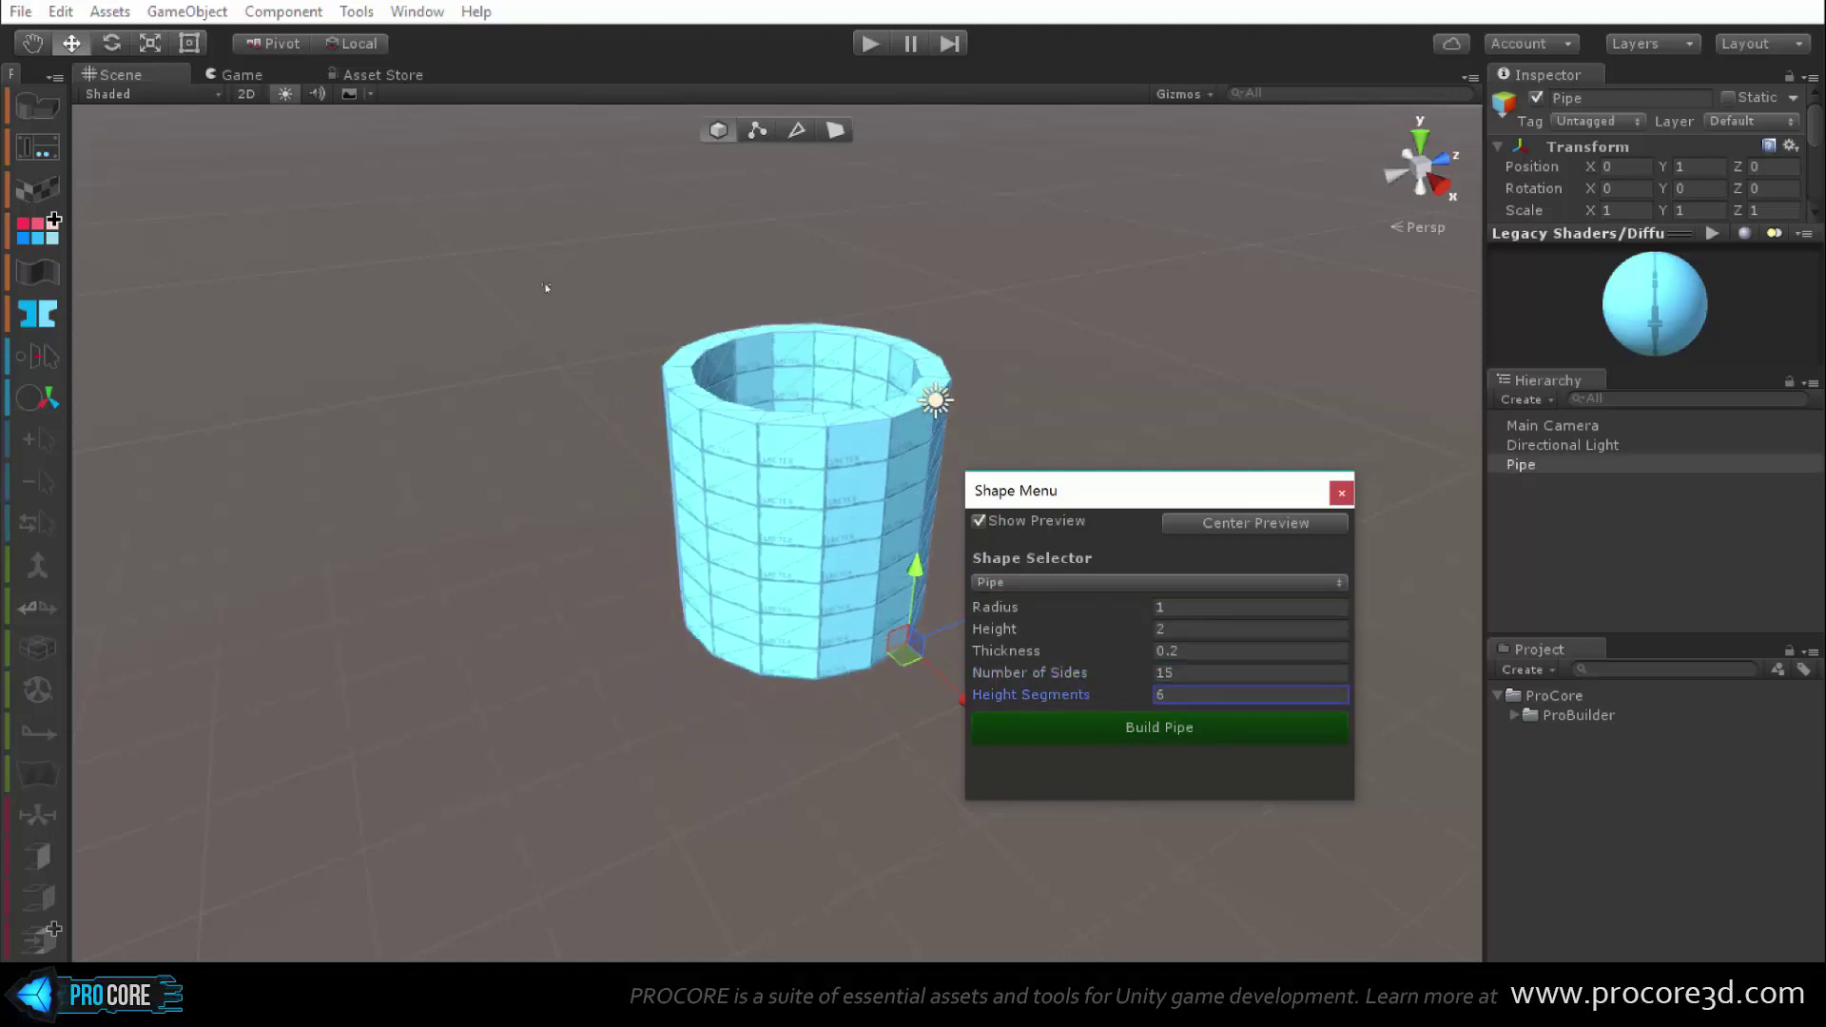
mouse_move(1084, 607)
mouse_down()
mouse_move(1113, 607)
mouse_move(1089, 609)
mouse_up()
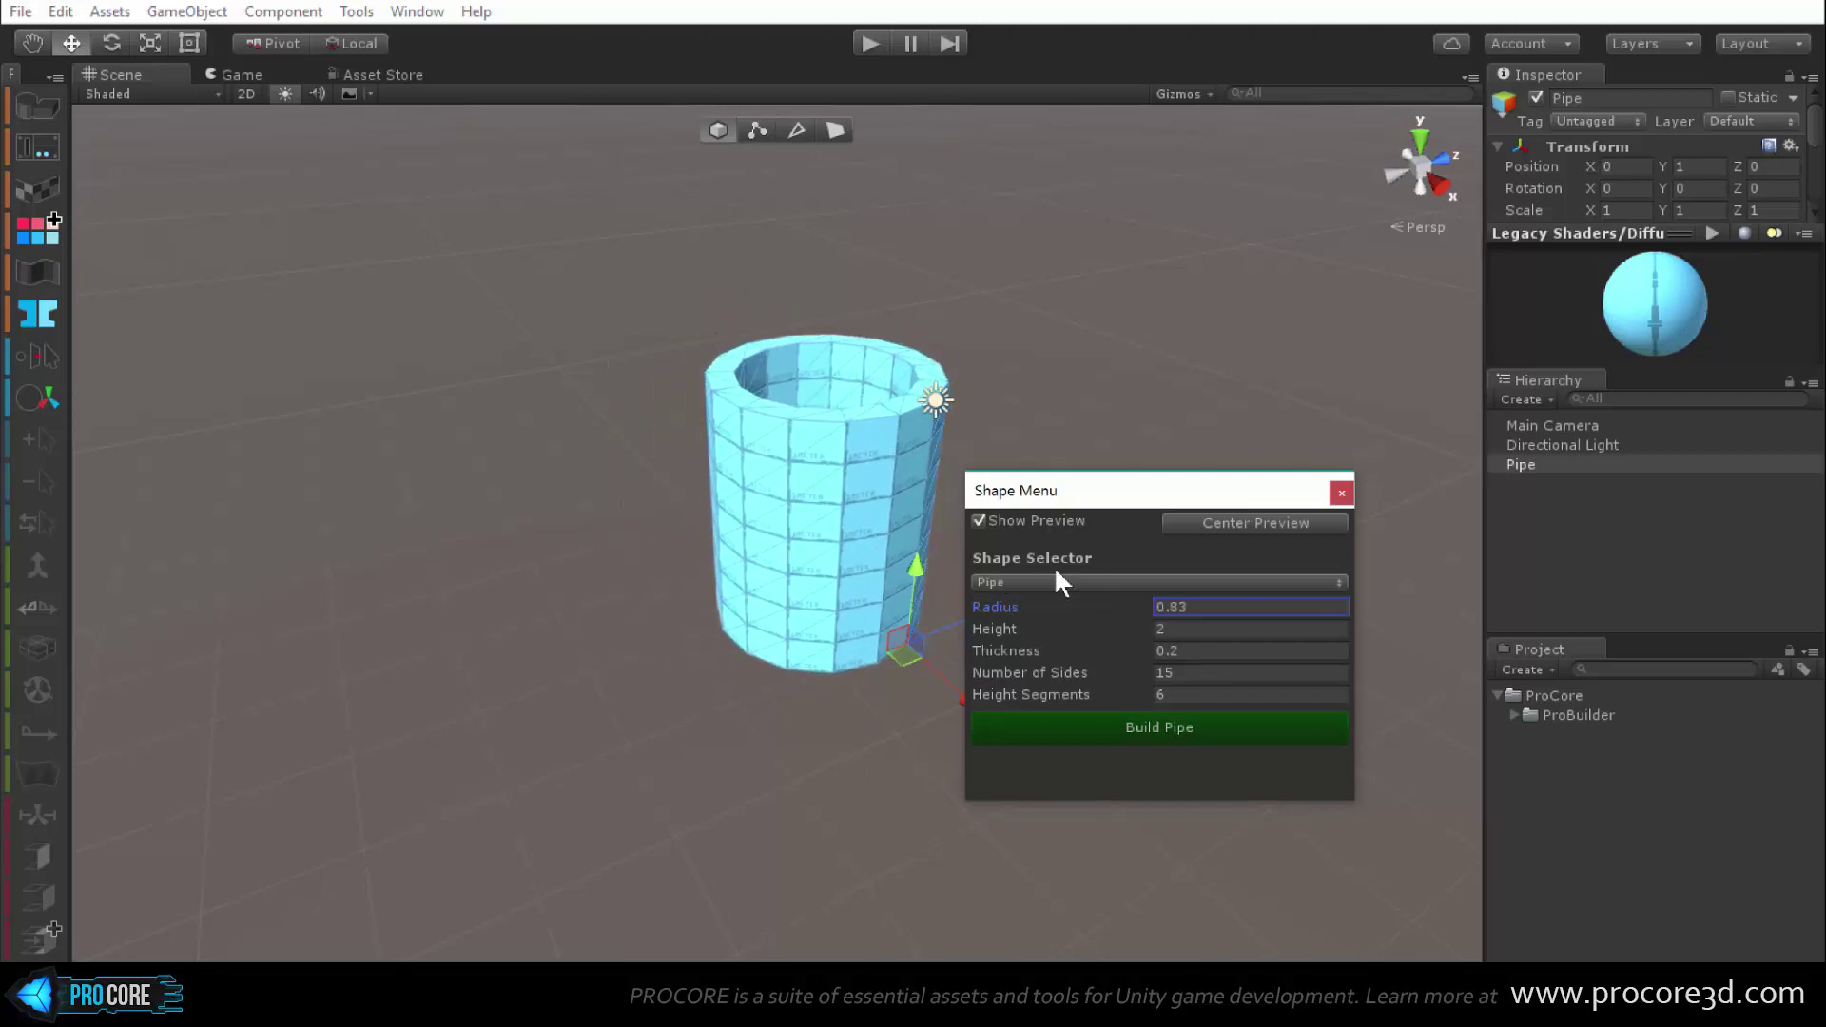
Hide and re-show the pipe preview, and recentre it in the current view
click(1047, 521)
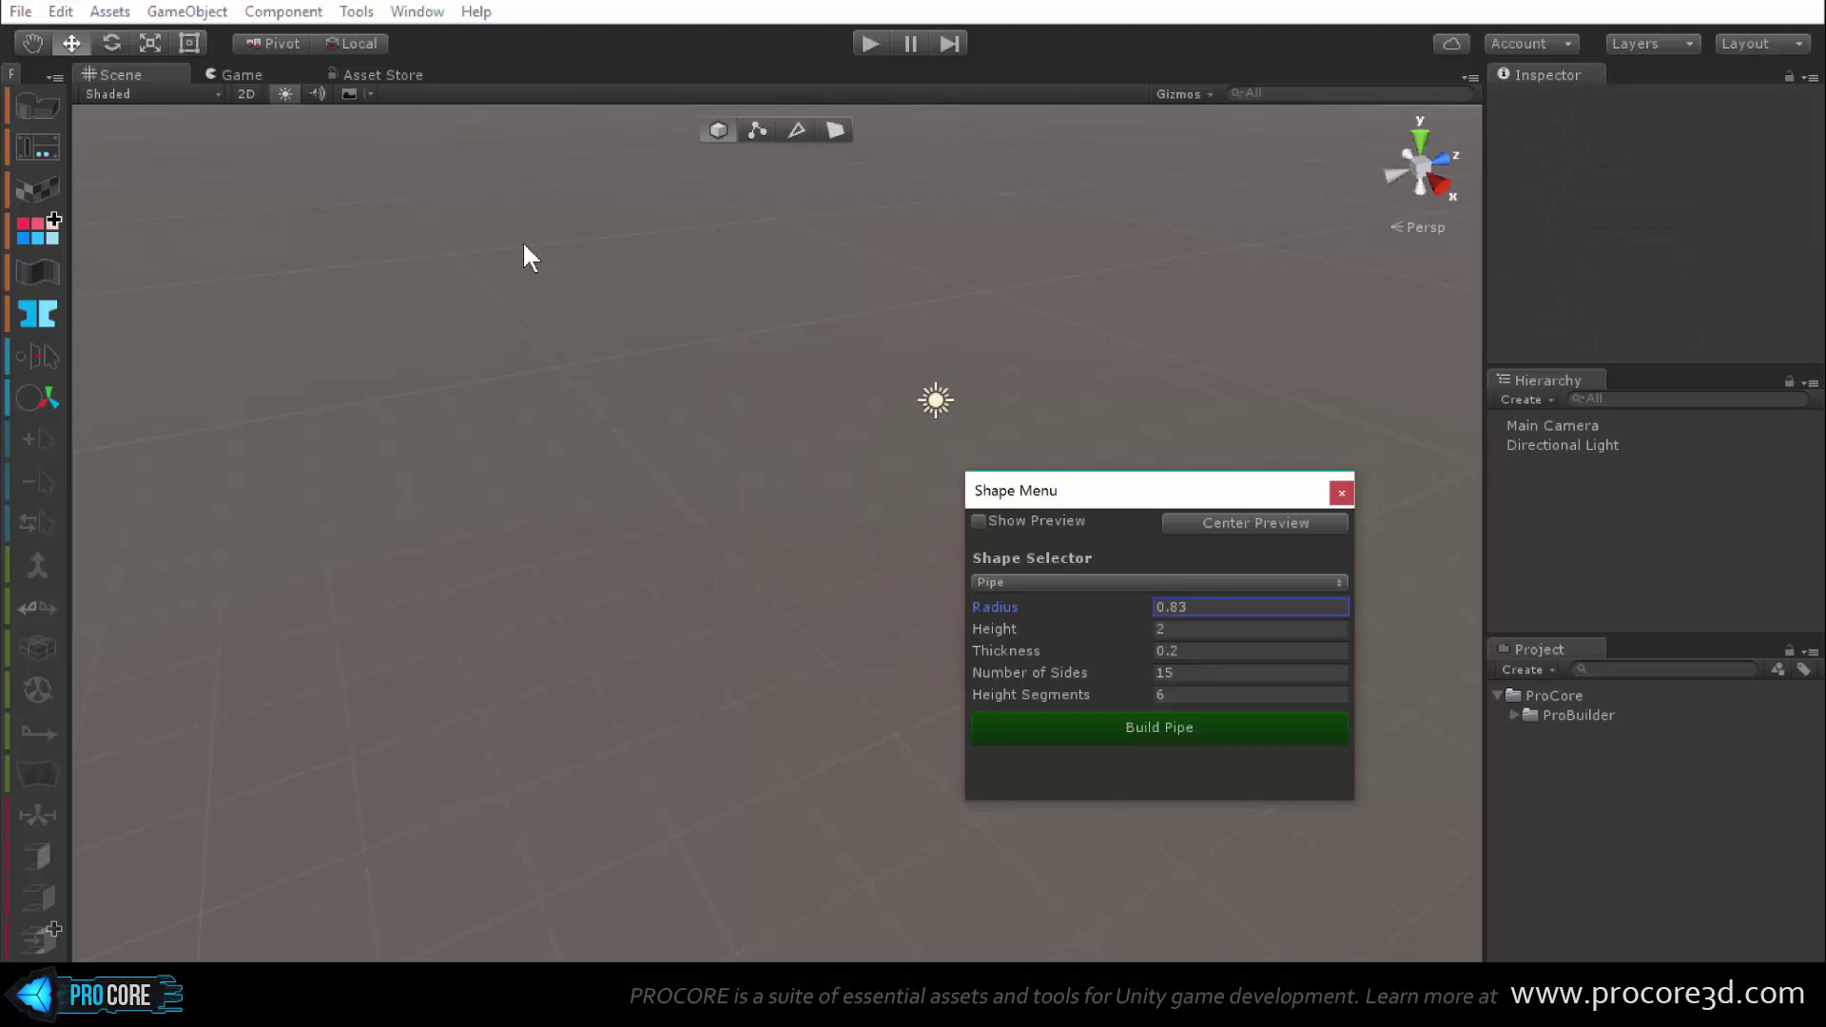
click(1032, 522)
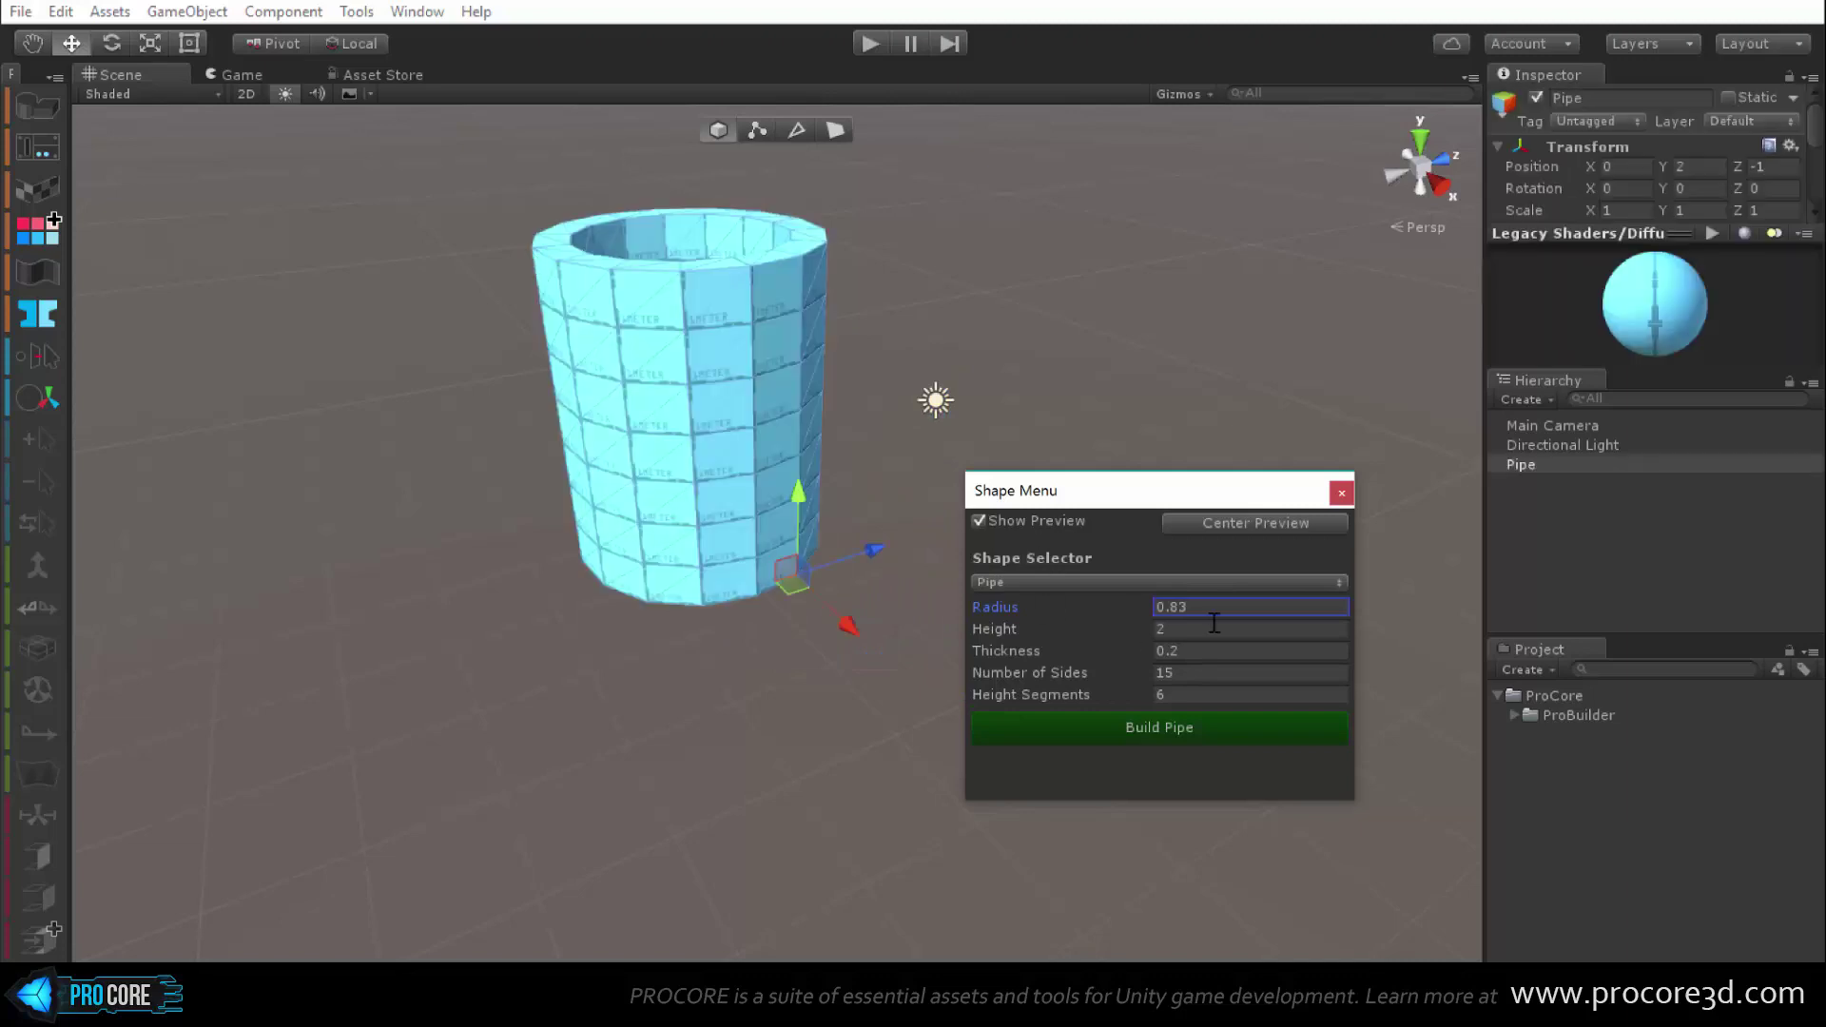
click(1260, 522)
middle_drag(625, 634, 560, 711)
scroll(551, 678, down, 9)
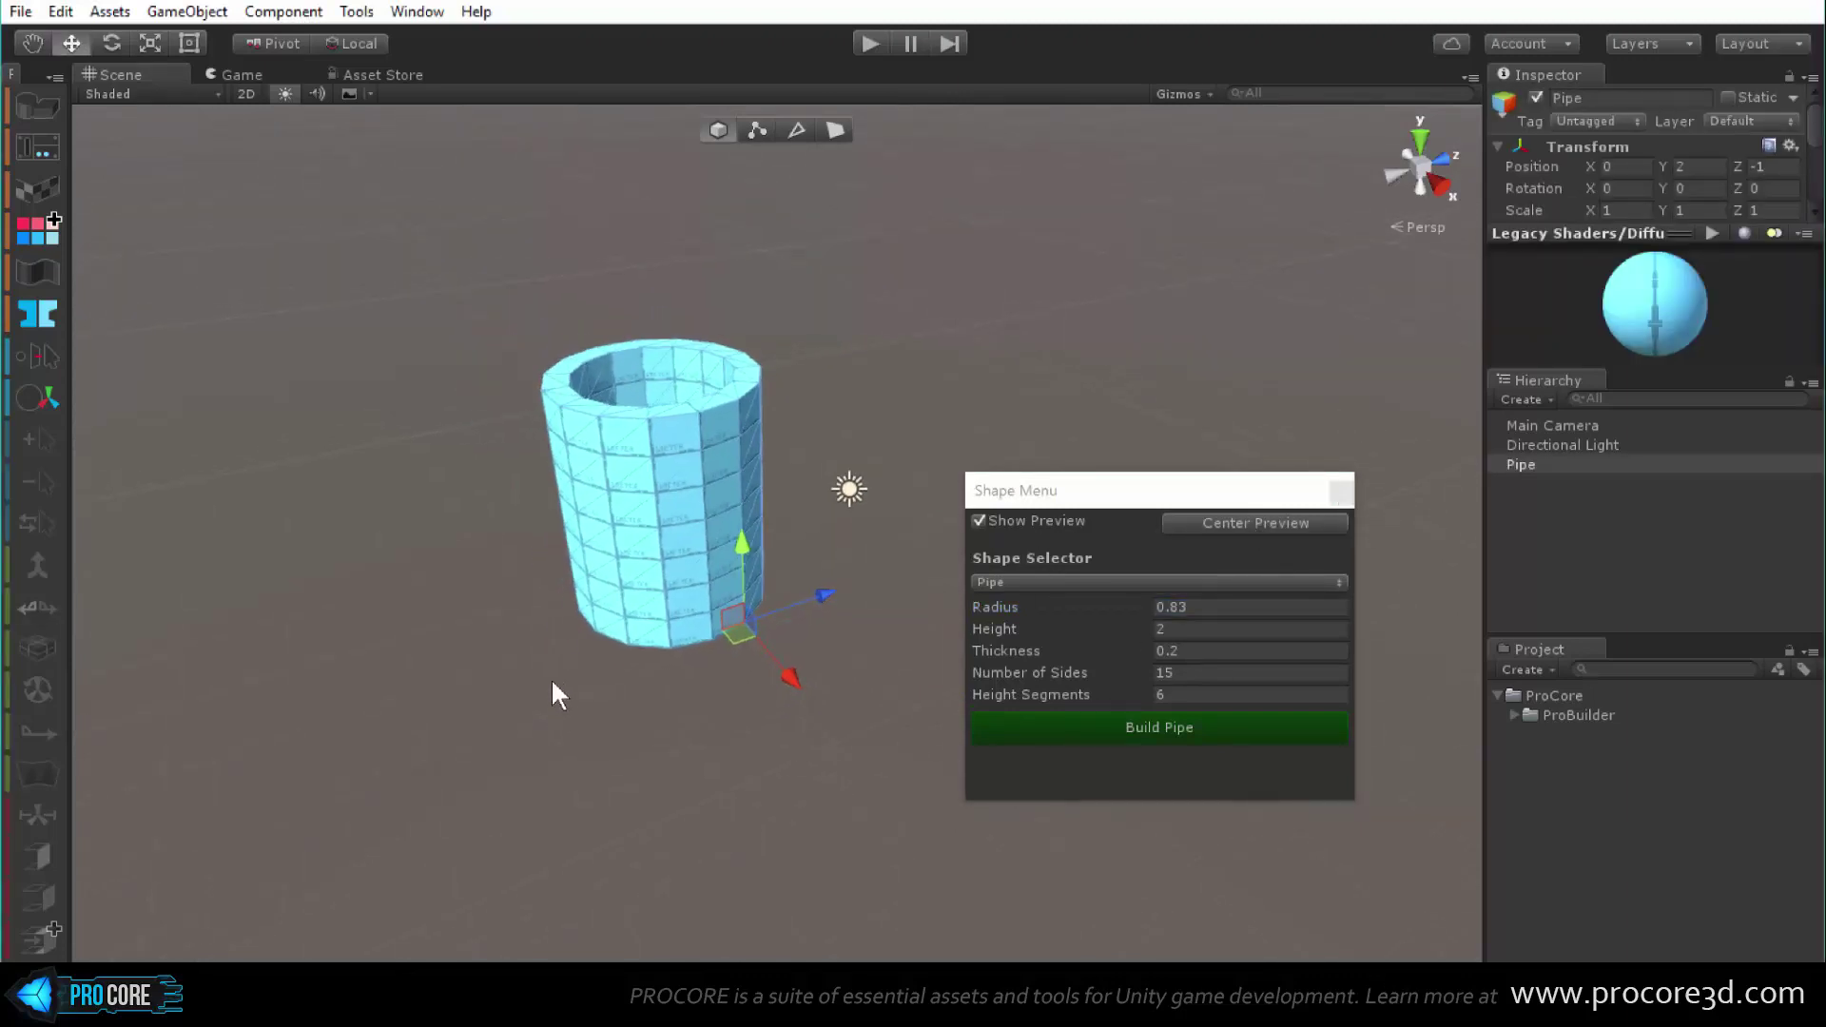
middle_drag(678, 702, 495, 694)
Centre the pipe preview in the view, build the pipe and close the shape creation window
click(1255, 523)
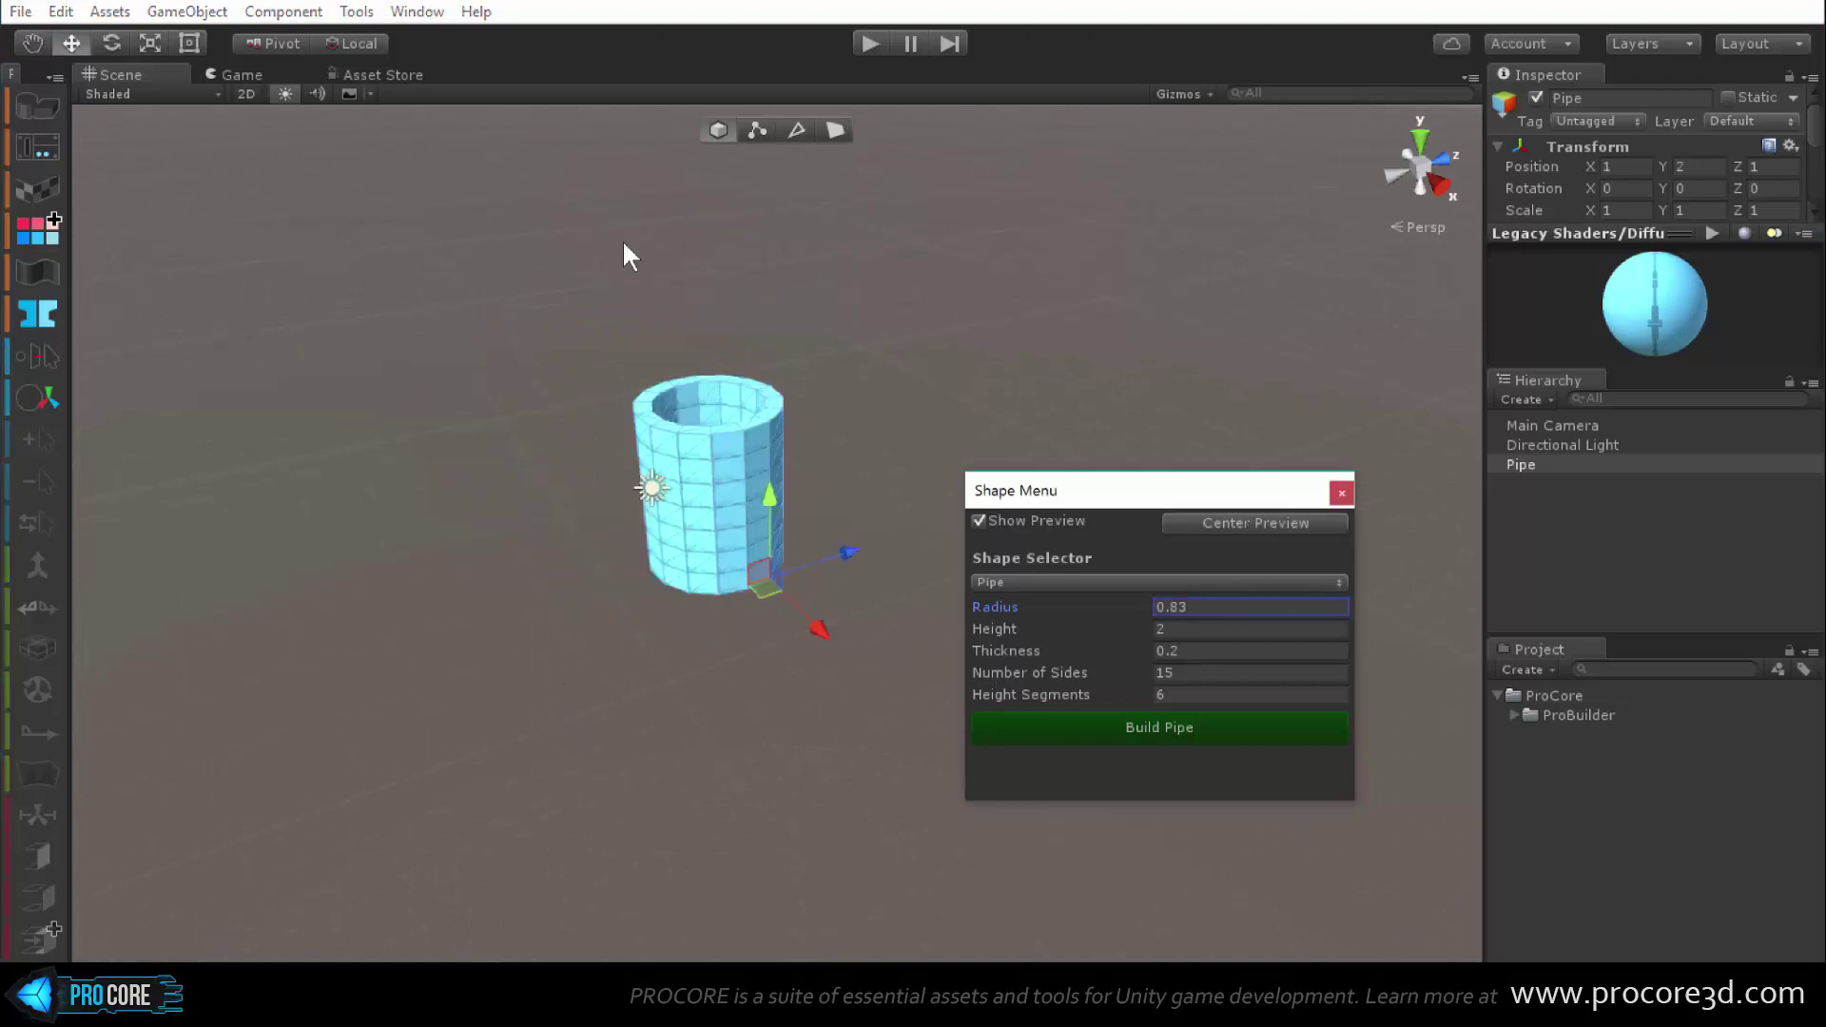
scroll(680, 609, up, 5)
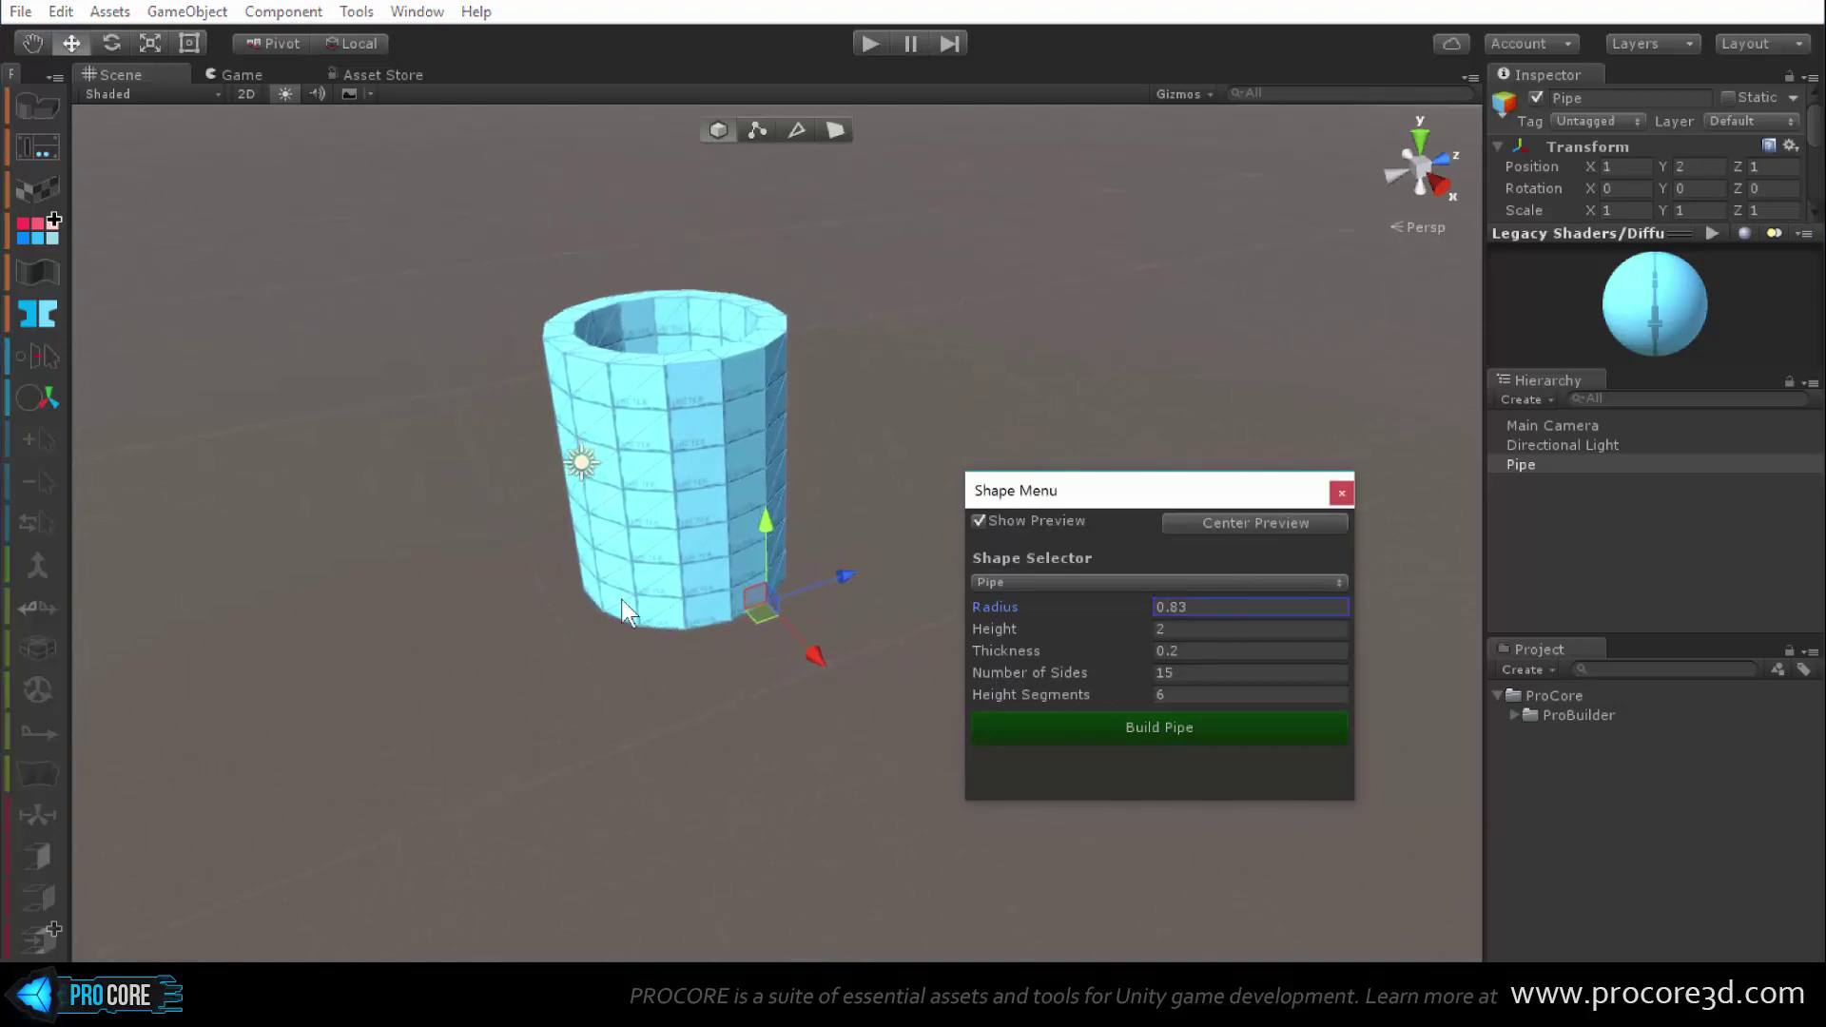
scroll(652, 631, up, 1)
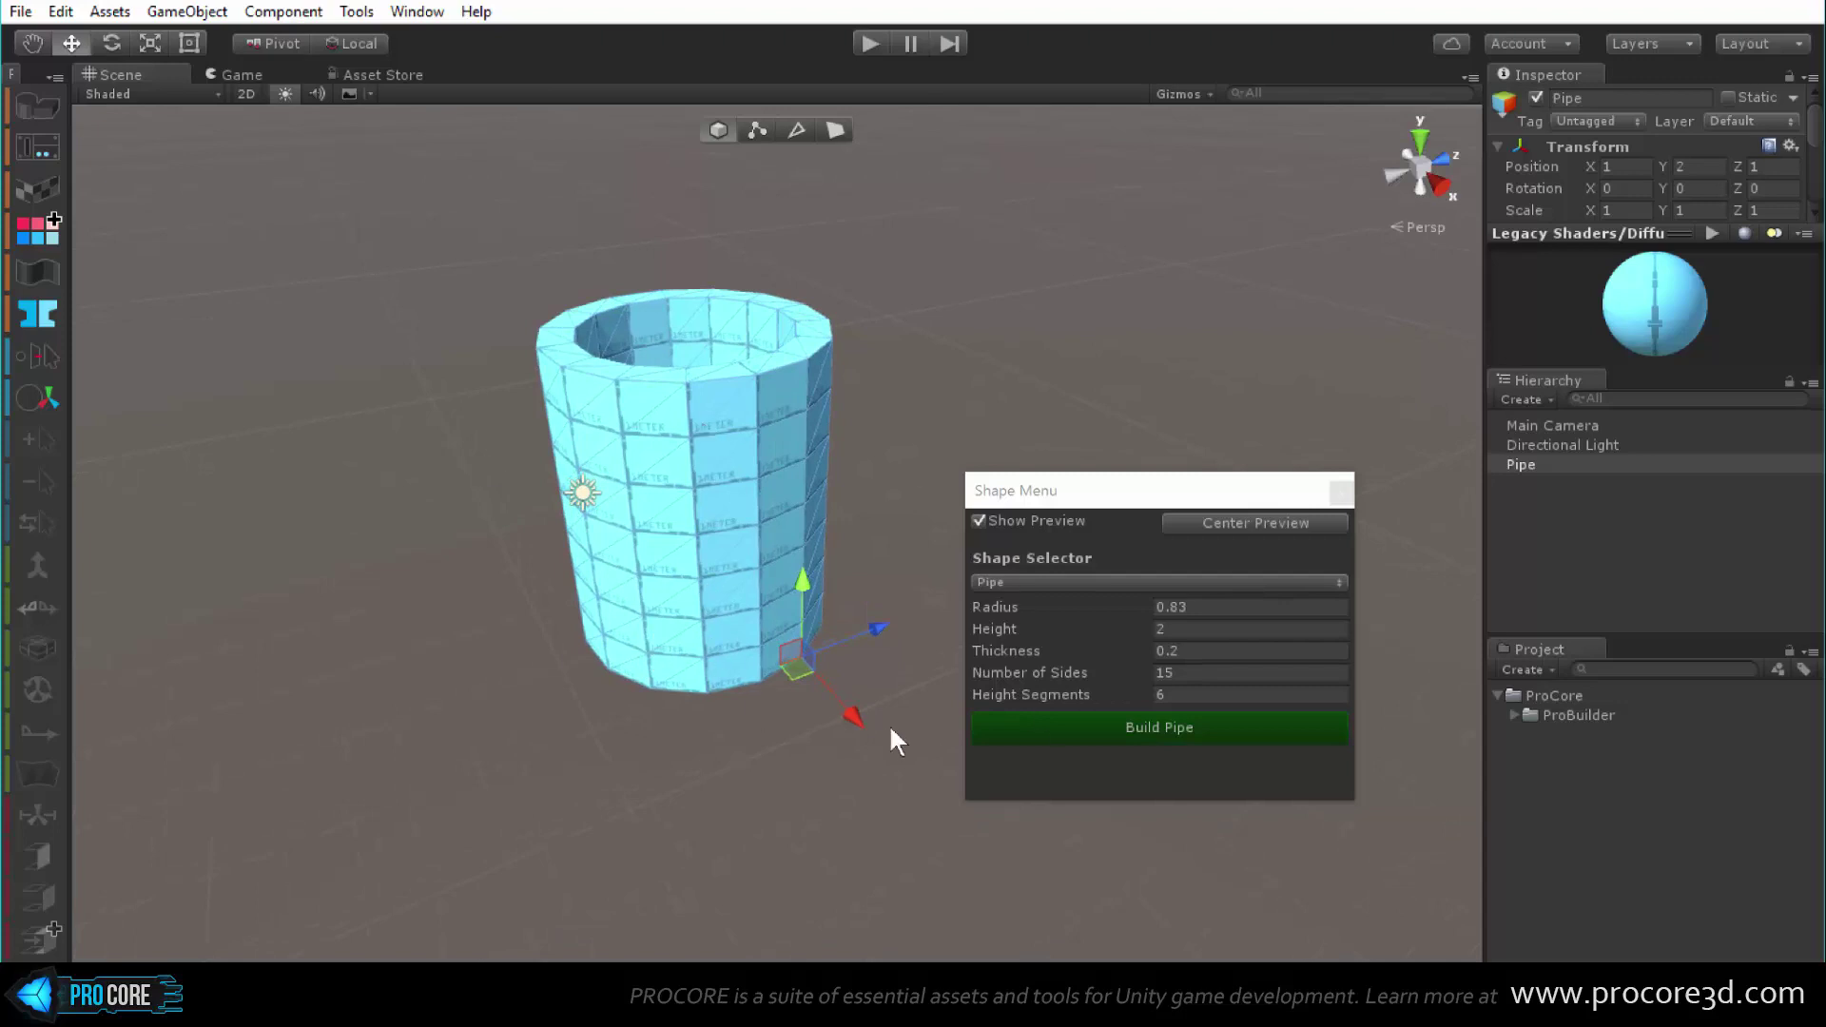
click(1156, 727)
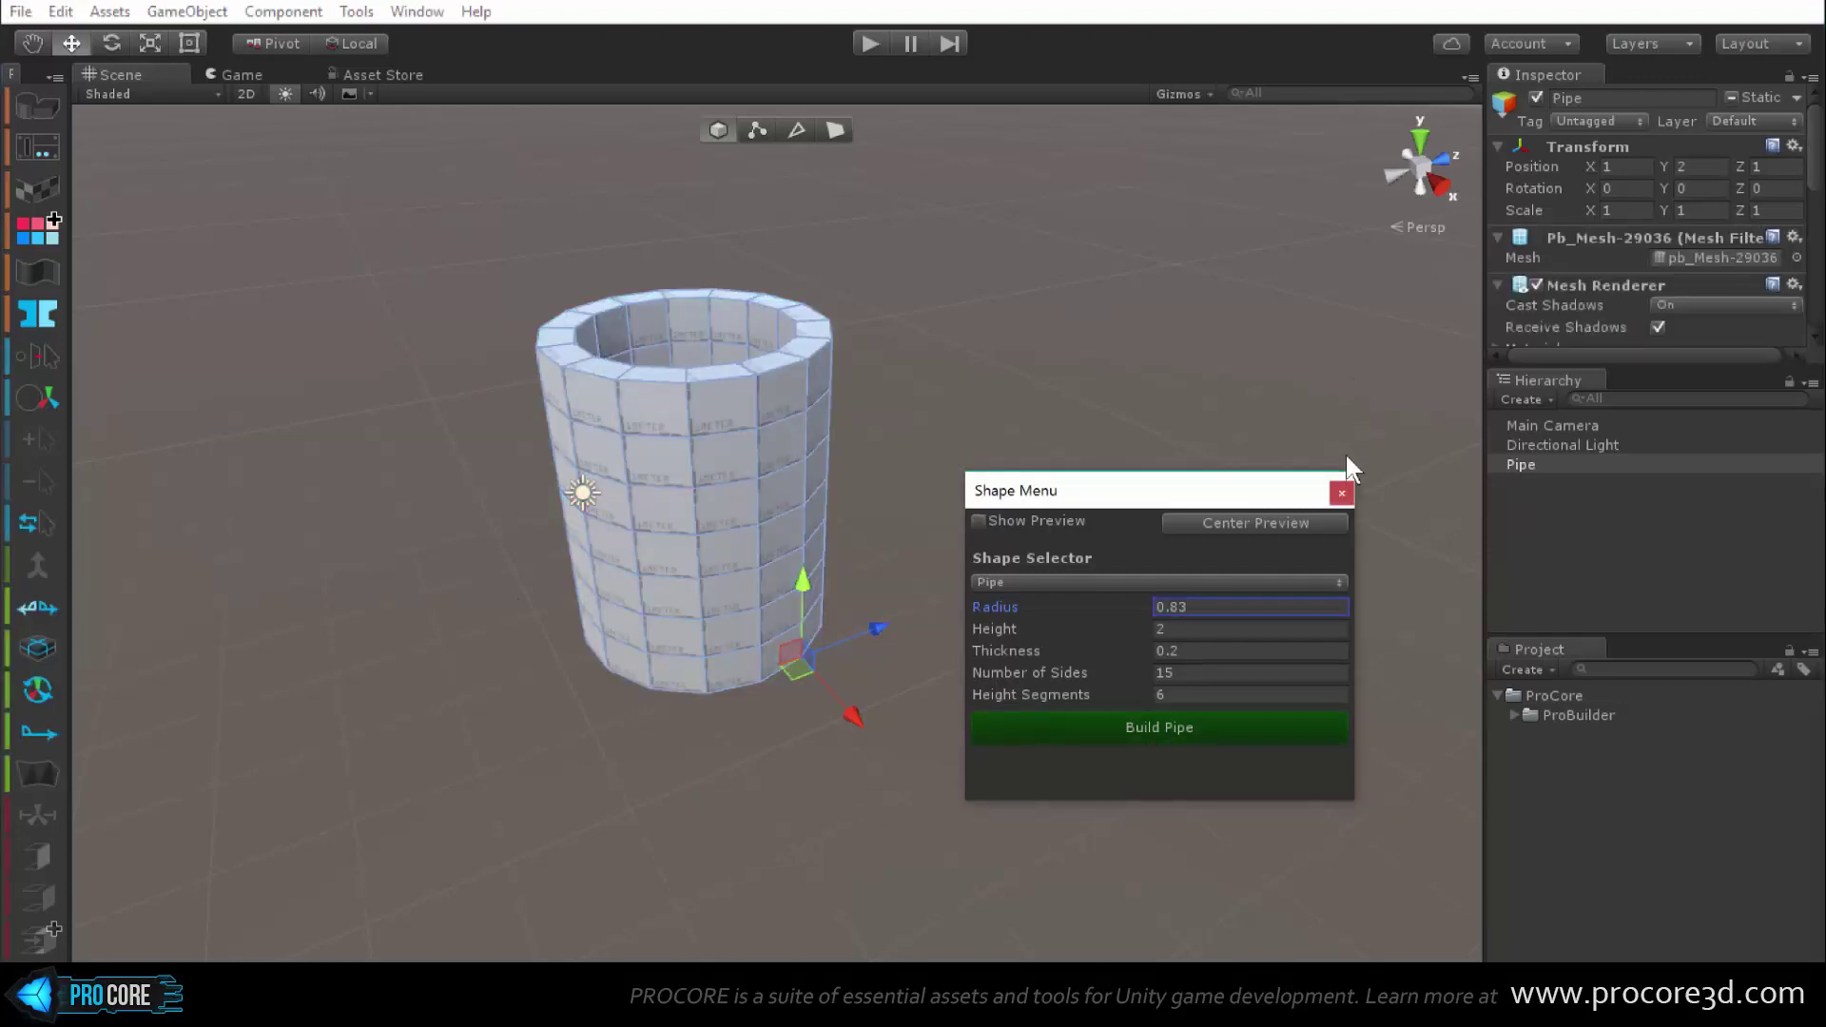
click(1342, 493)
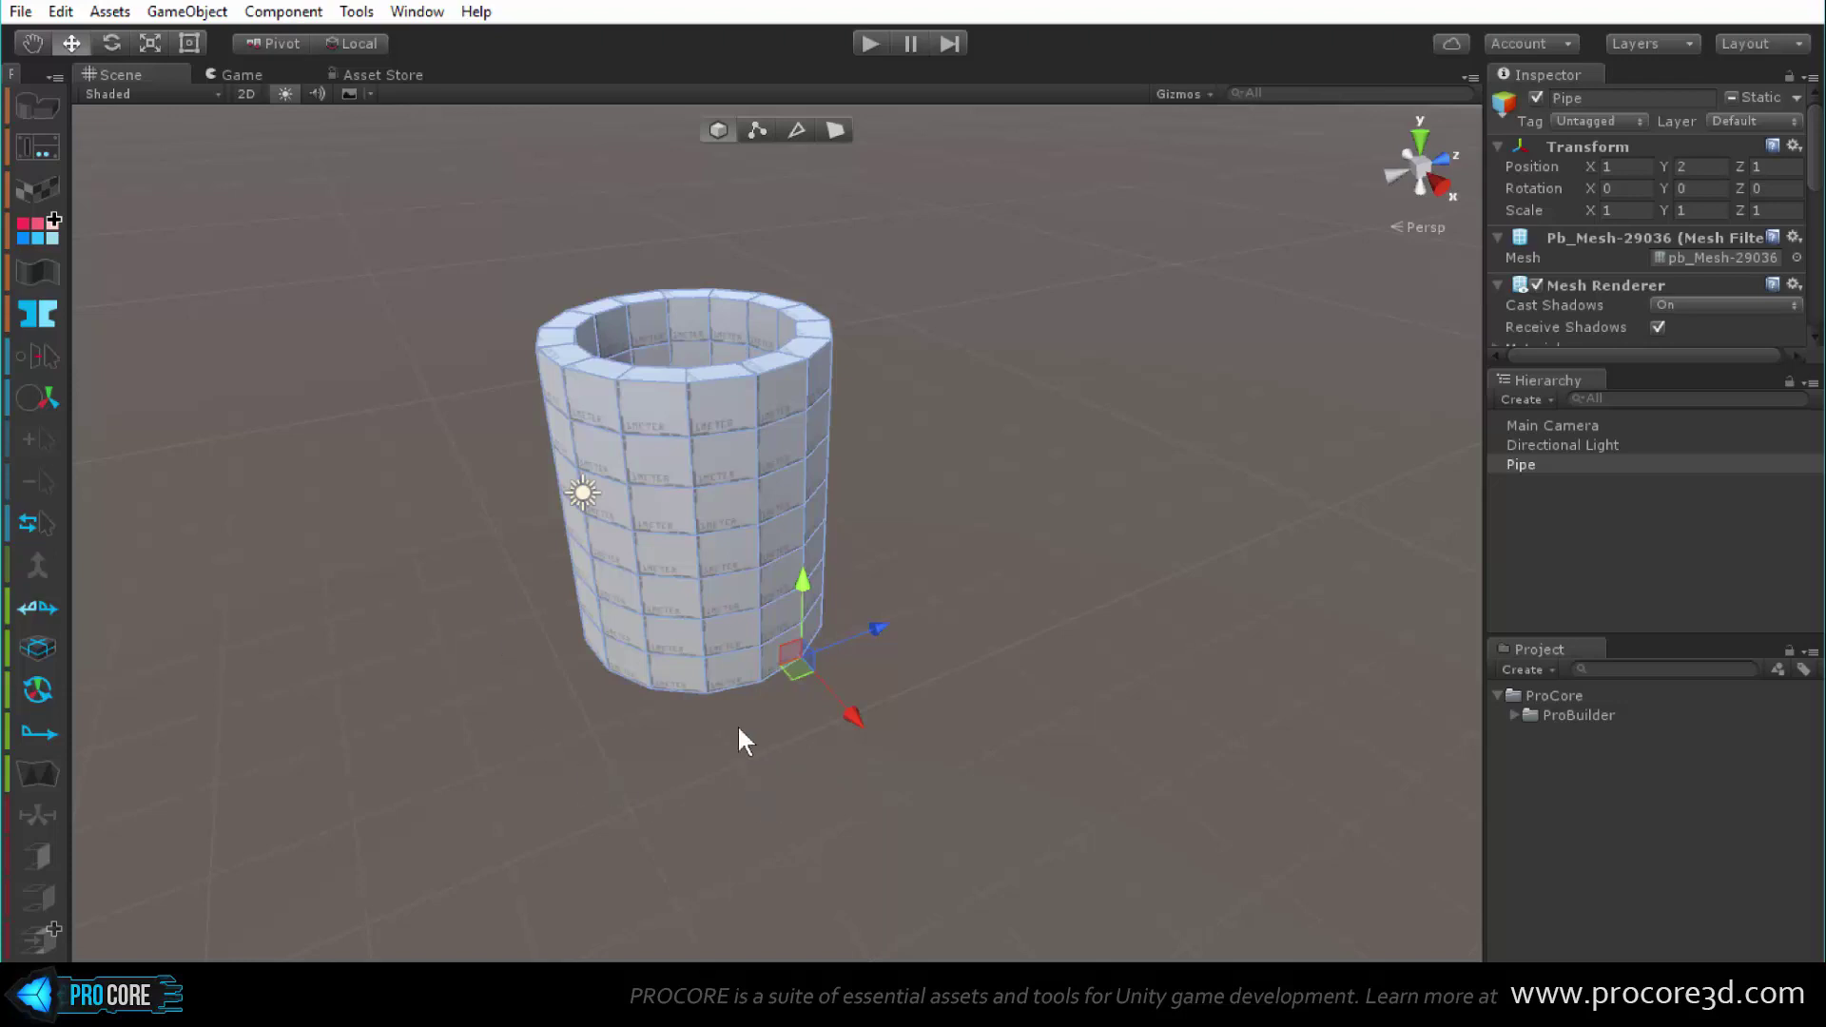
Transform the pipe freehand to about X 1.145, Z 1.119, rotated about -12° around Z and scaled to about 0.63
drag(795, 669, 823, 725)
click(111, 43)
key(r)
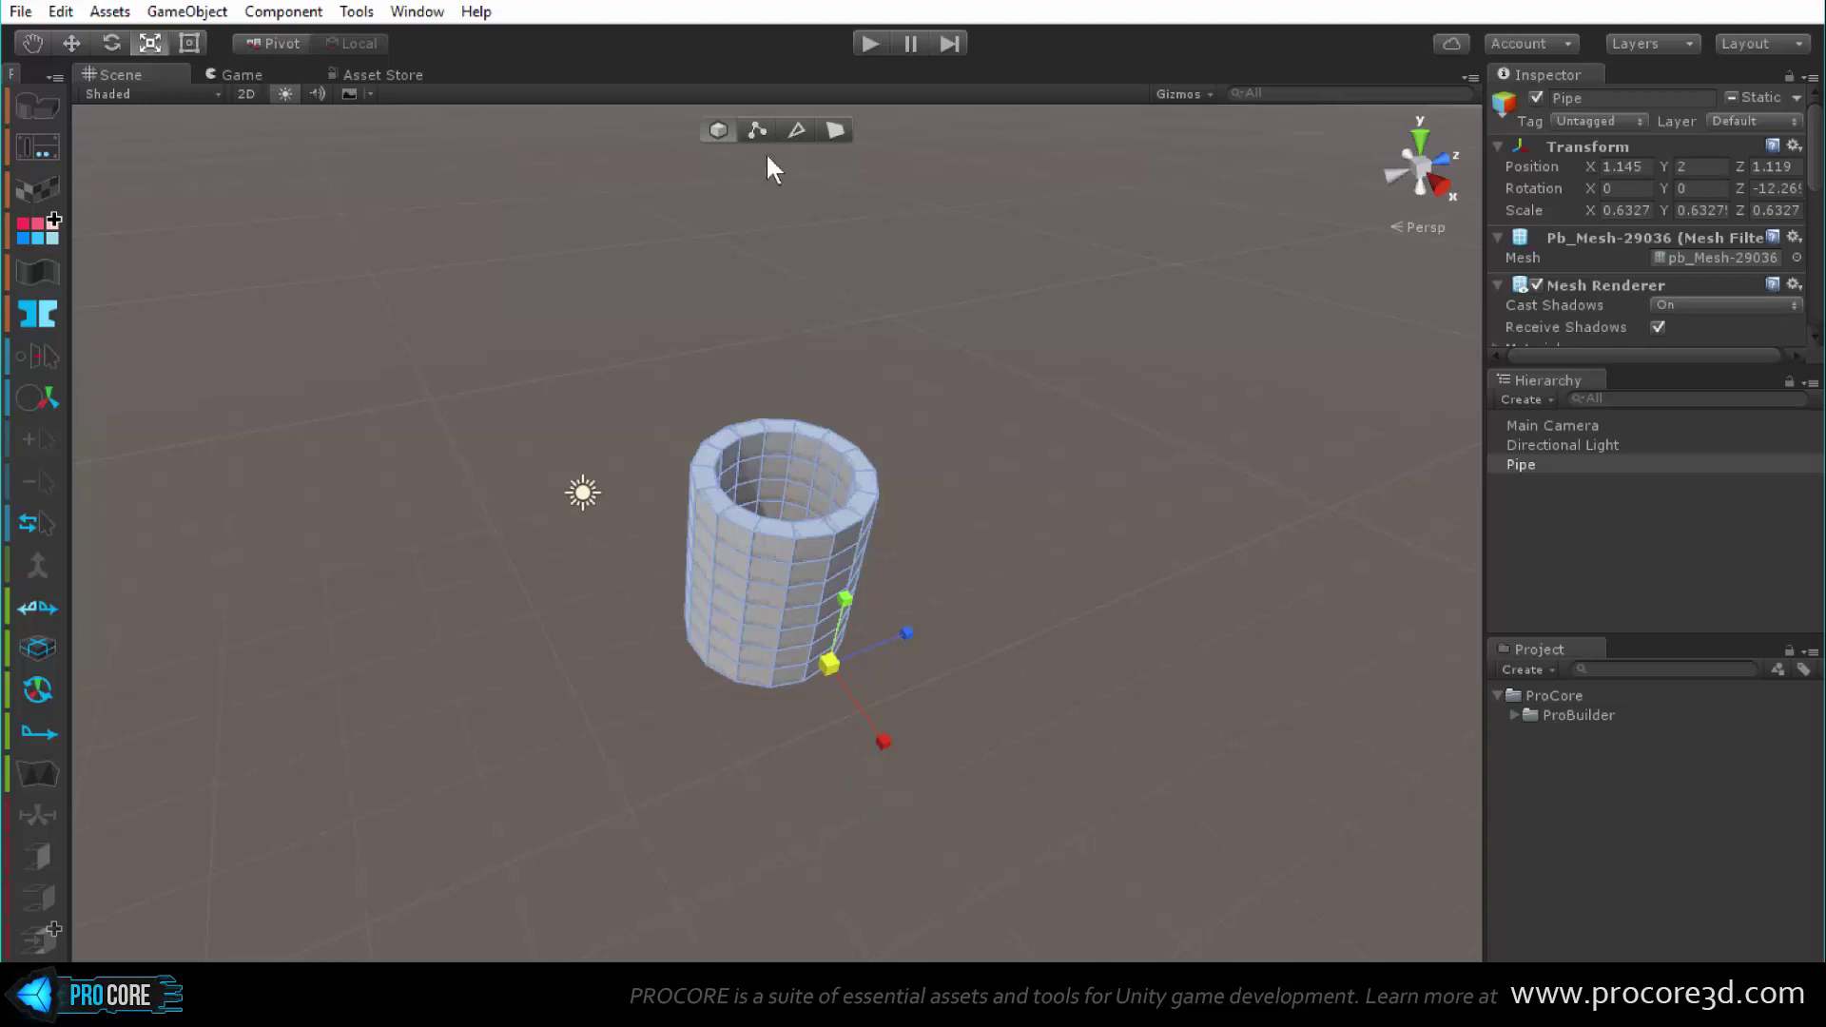
Try the vertex and face editing modes on the pipe, and return to object mode
click(758, 129)
click(836, 130)
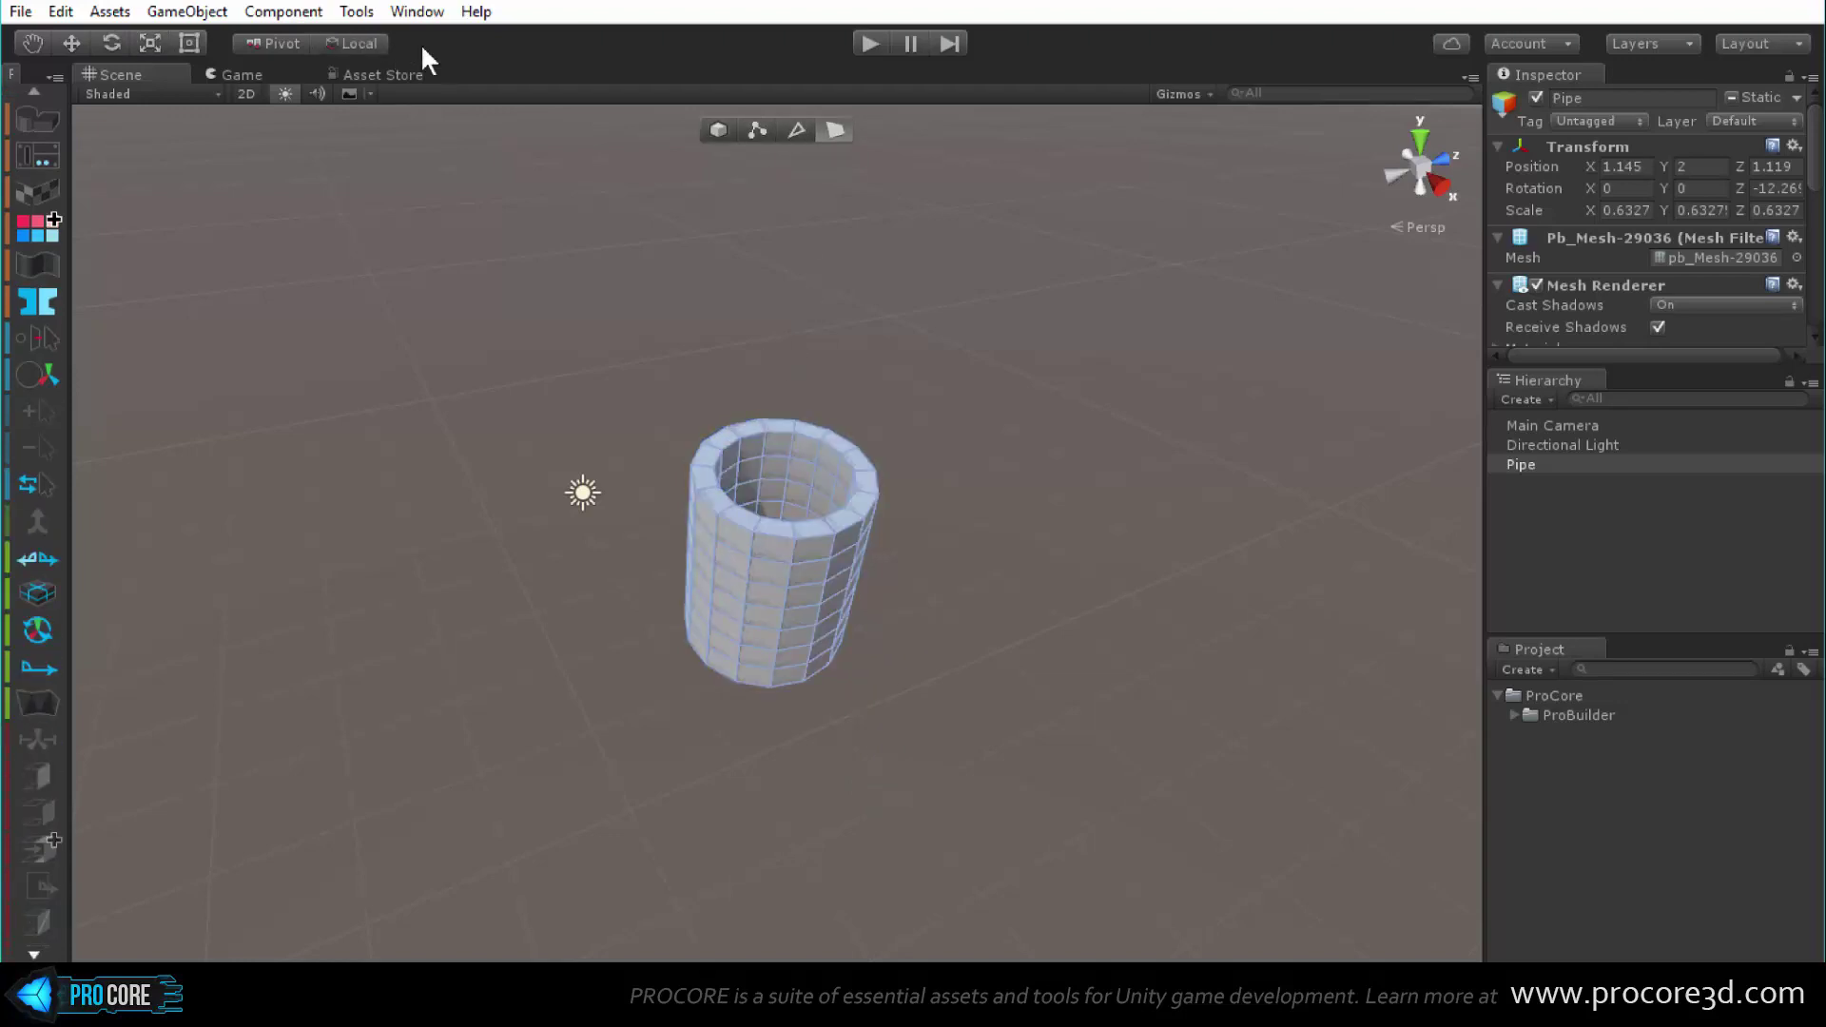
click(760, 129)
click(720, 130)
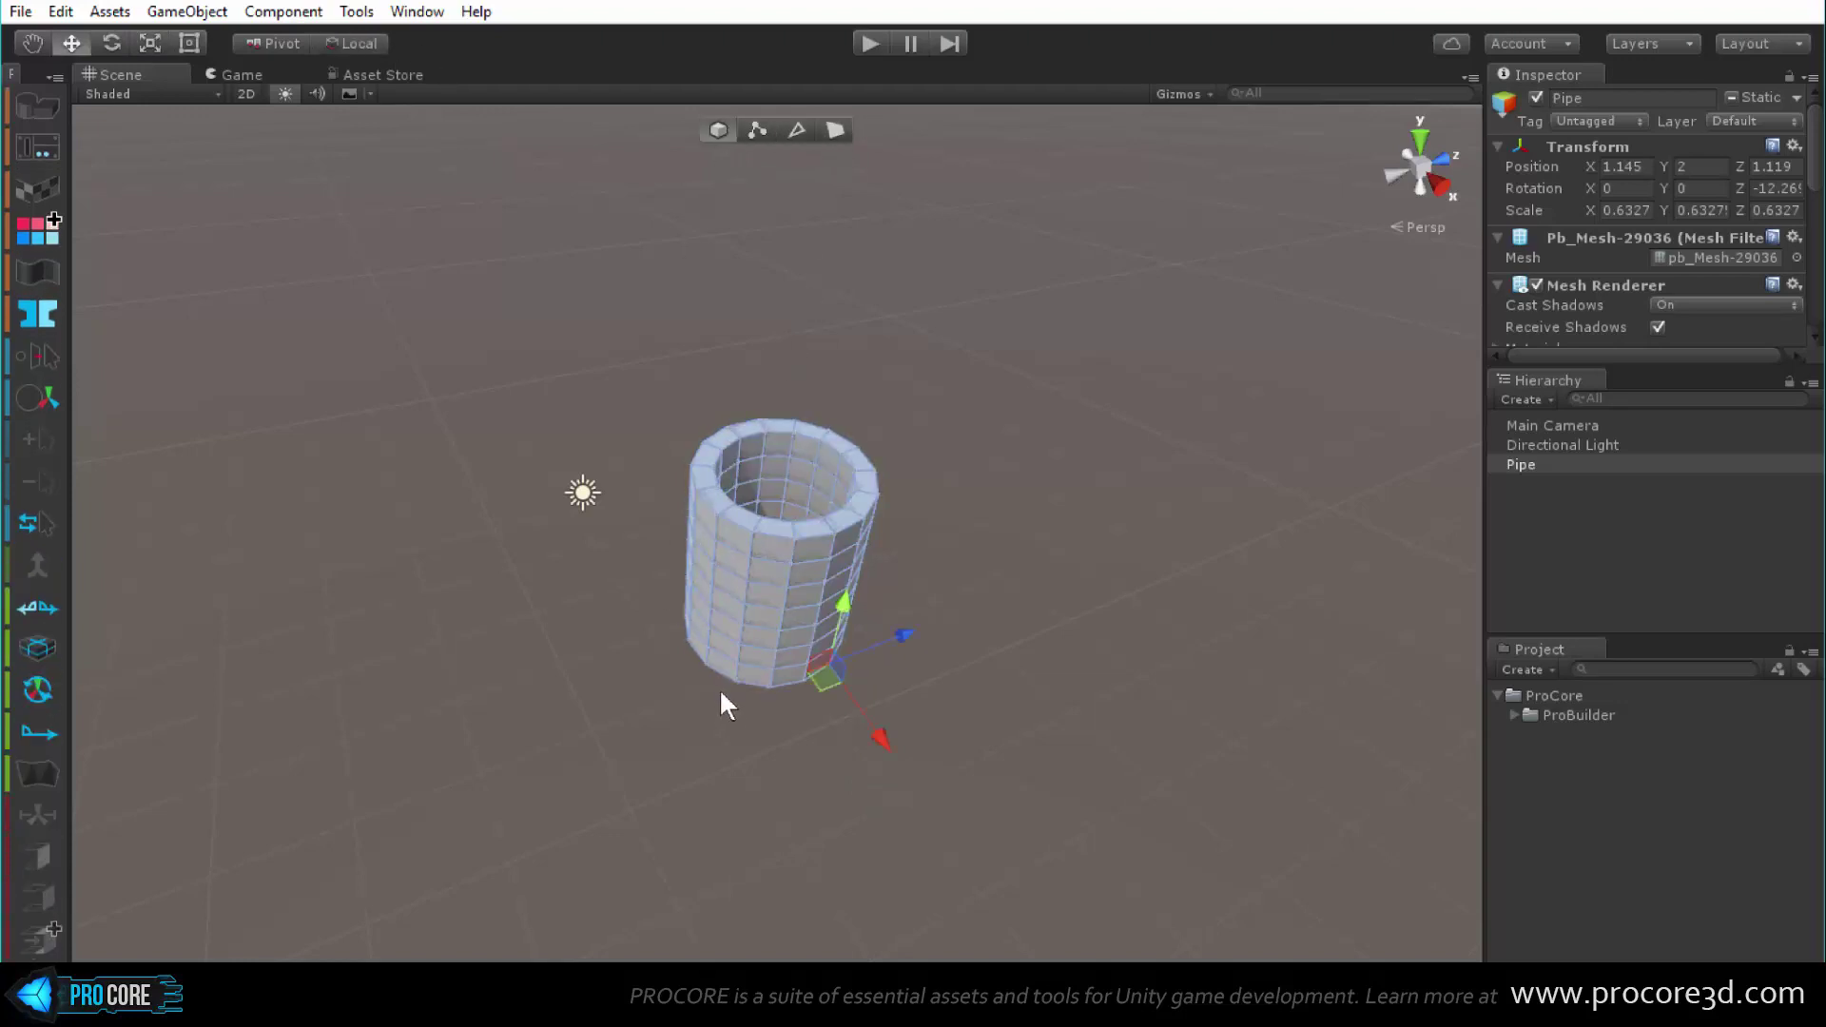
Undo the pipe's scaling and rotation, and return to the Move tool
key(e)
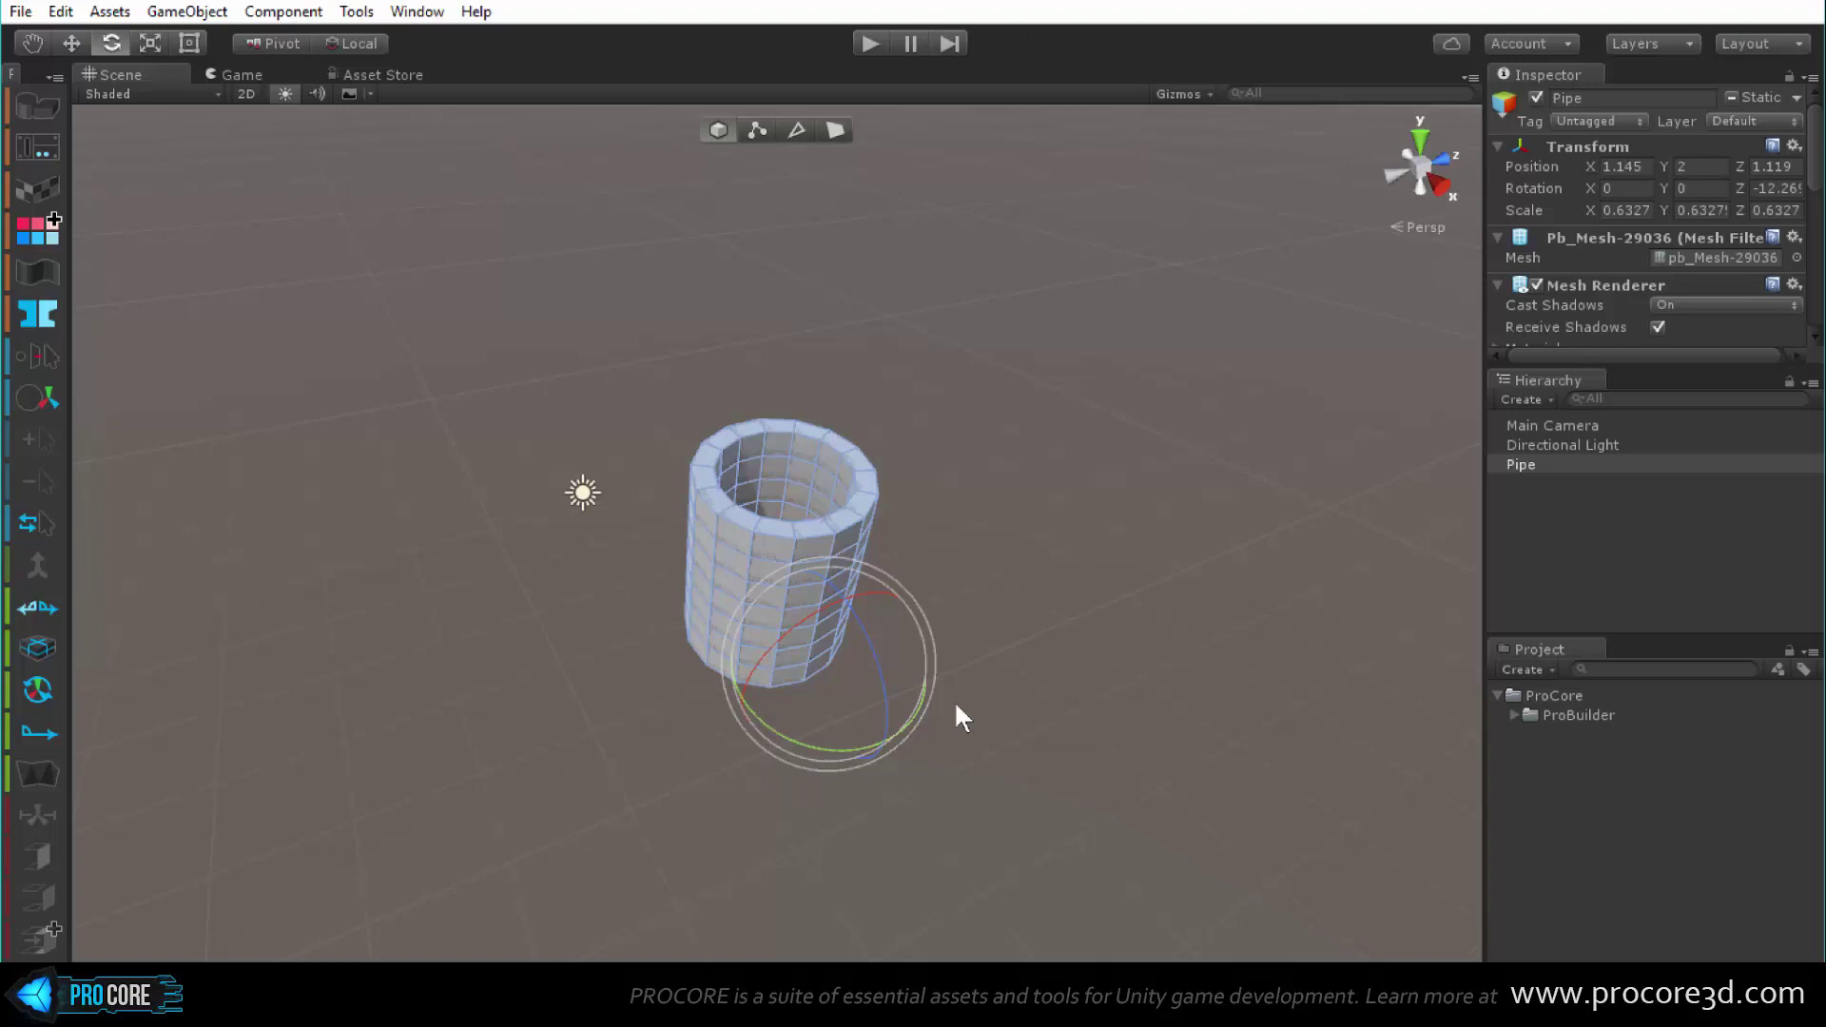
key(ctrl+z)
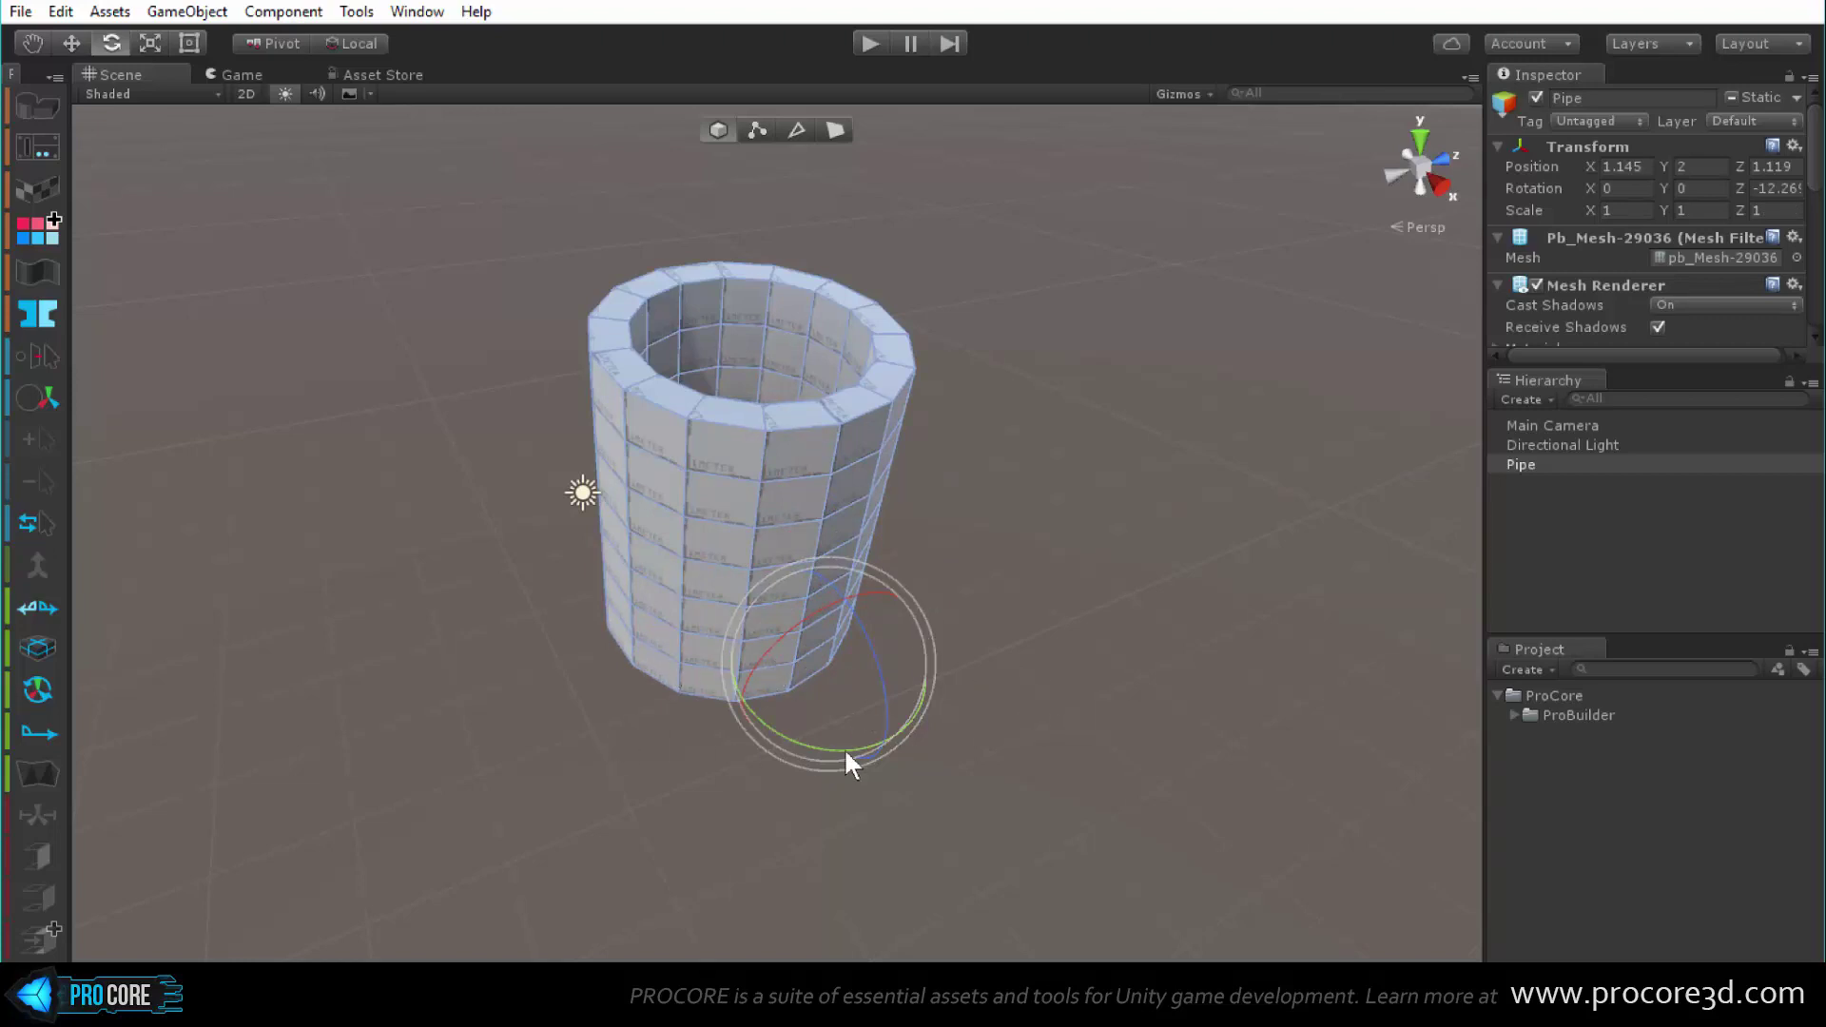
key(ctrl+z)
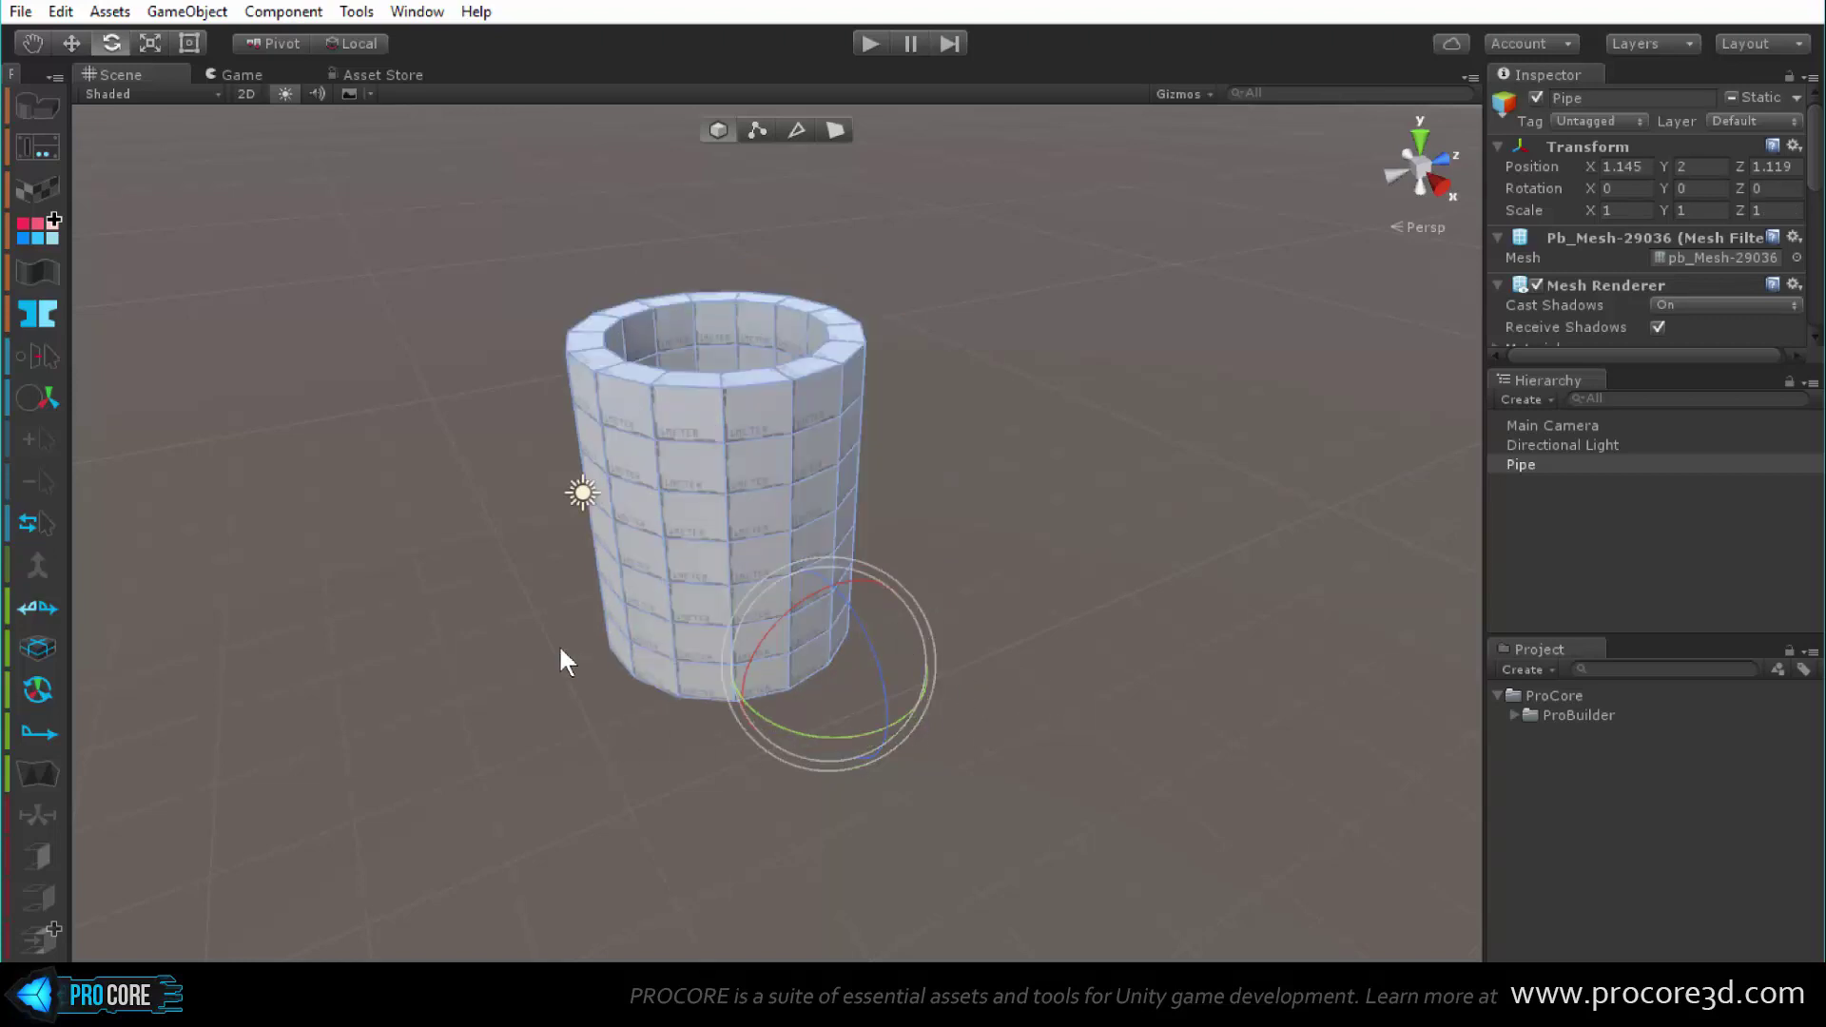
key(w)
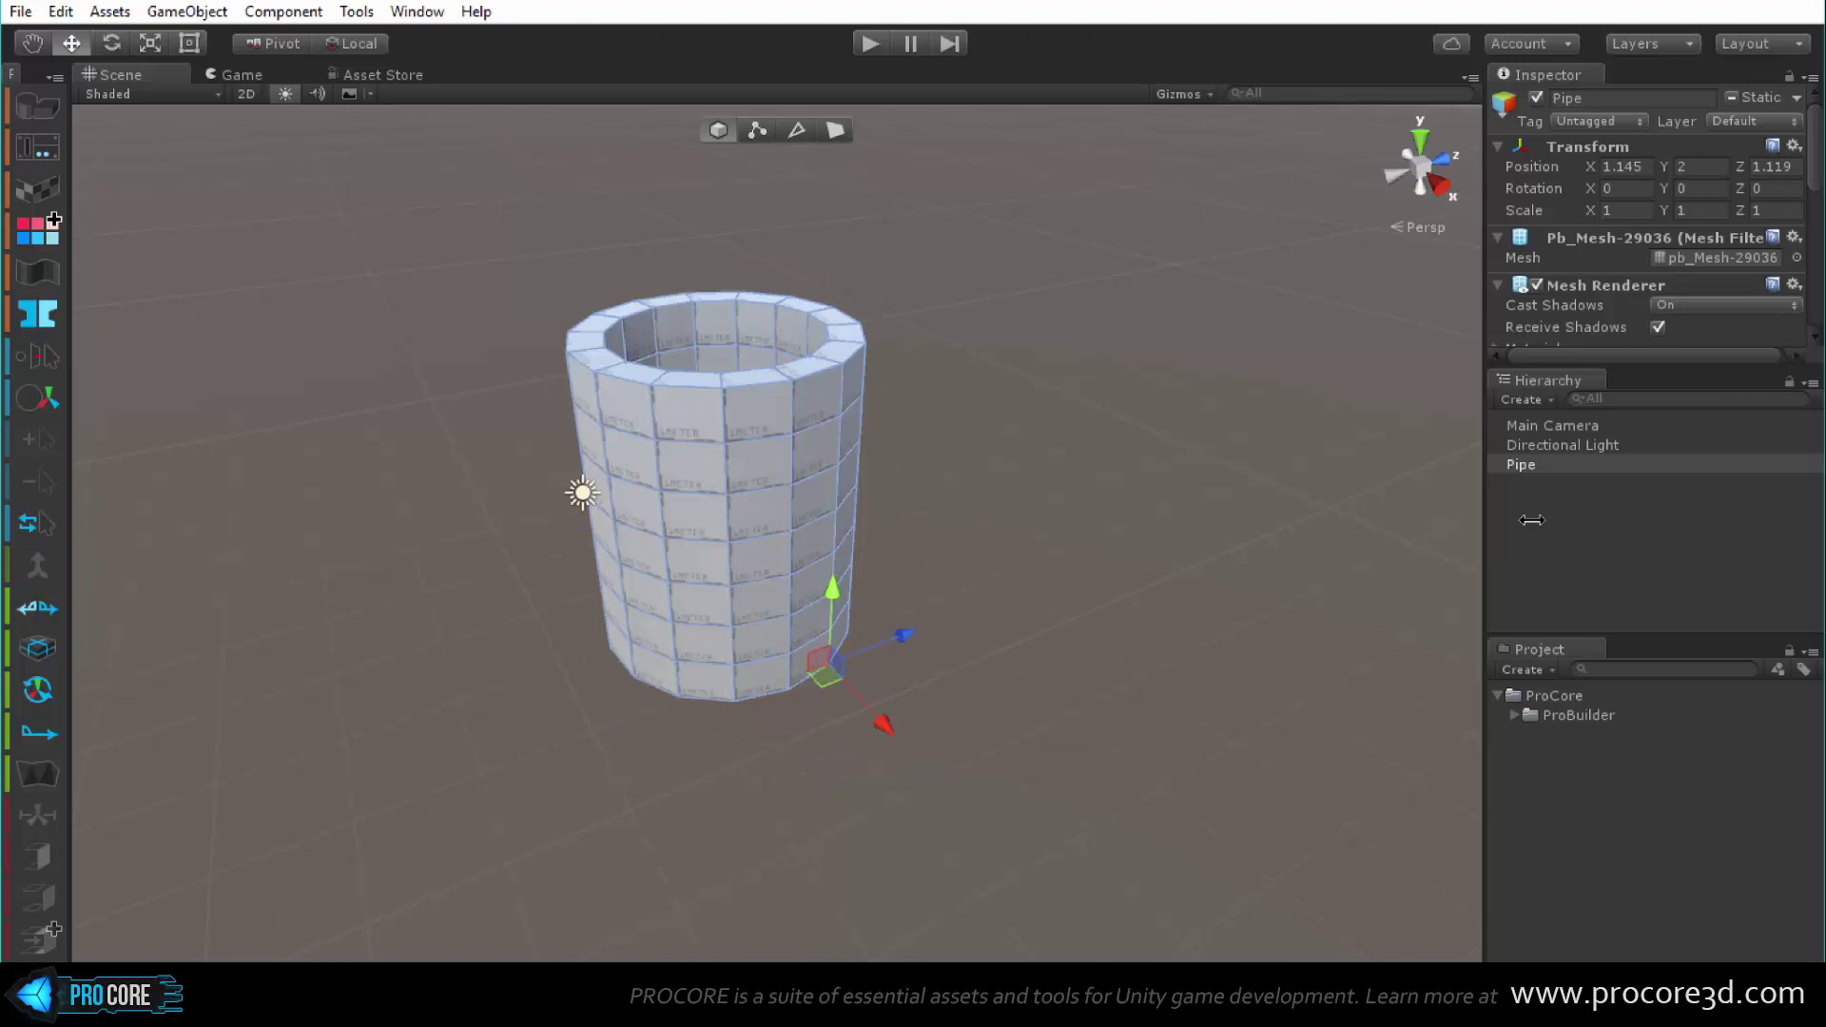
Set the pipe's X, Y and Z position to 0
click(1627, 166)
text(0)
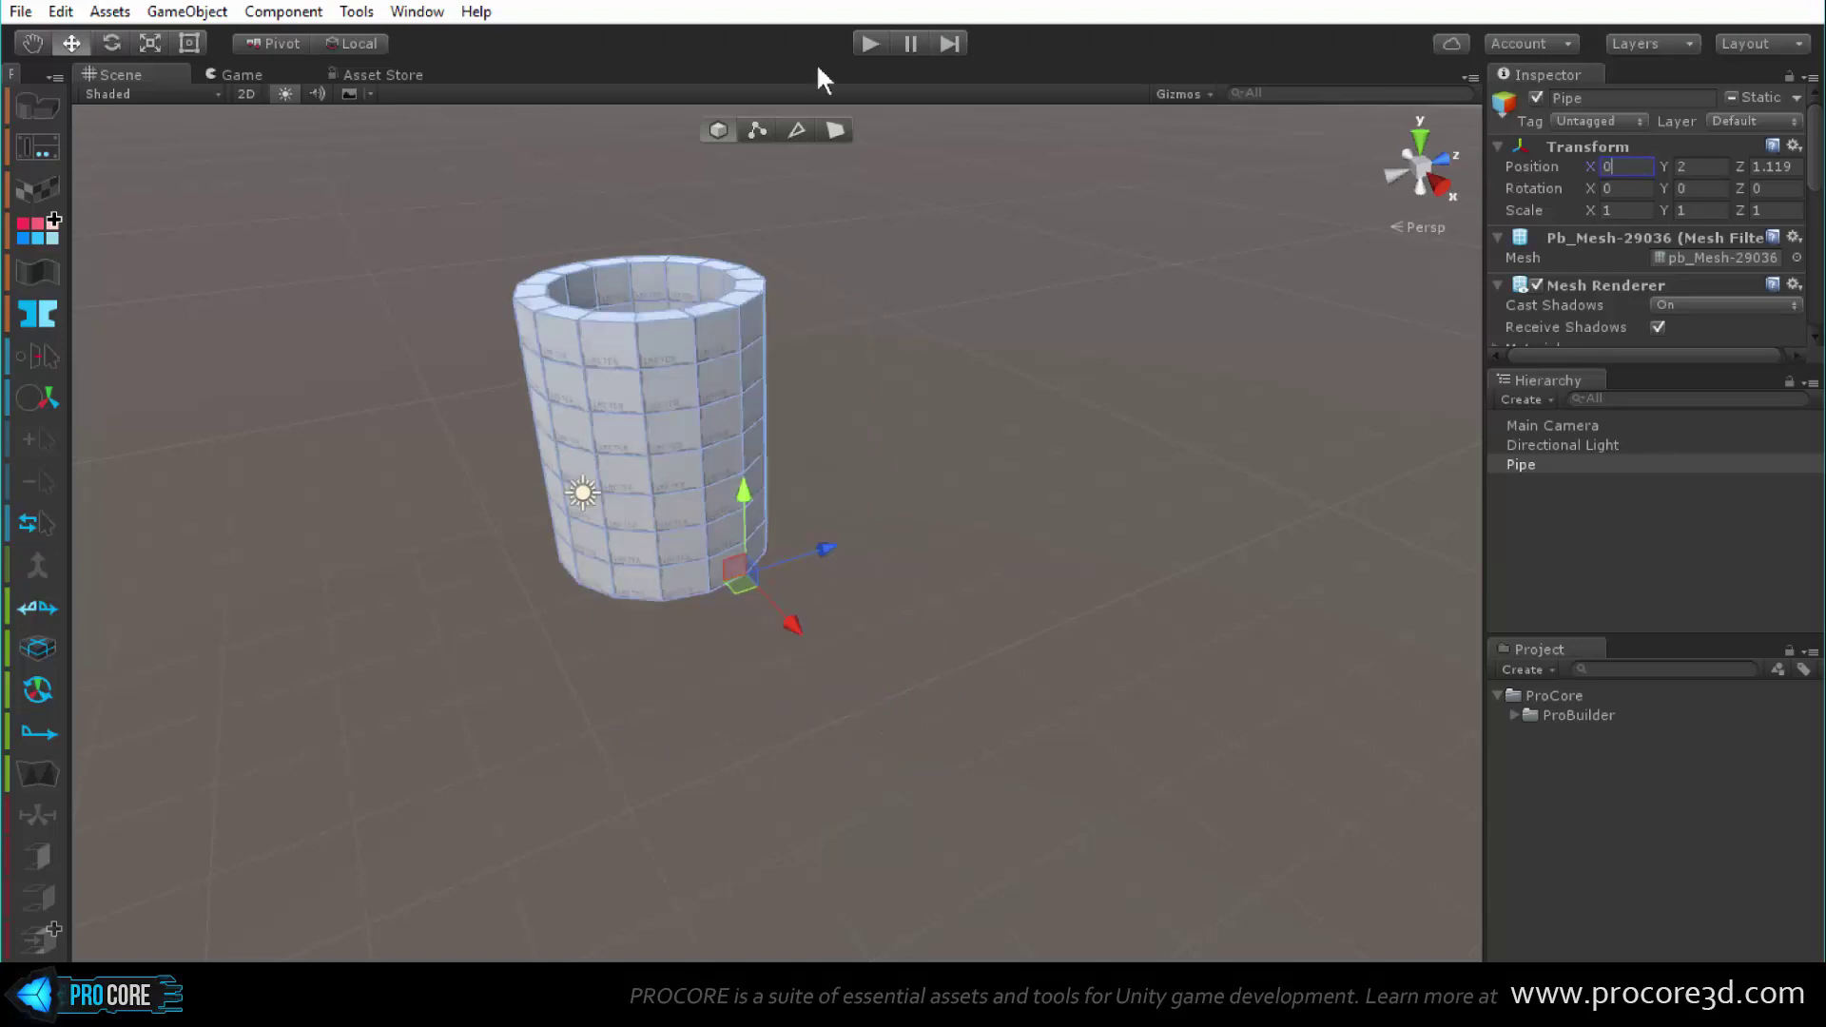
key(Tab)
text(0)
key(Tab)
text(0)
key(Return)
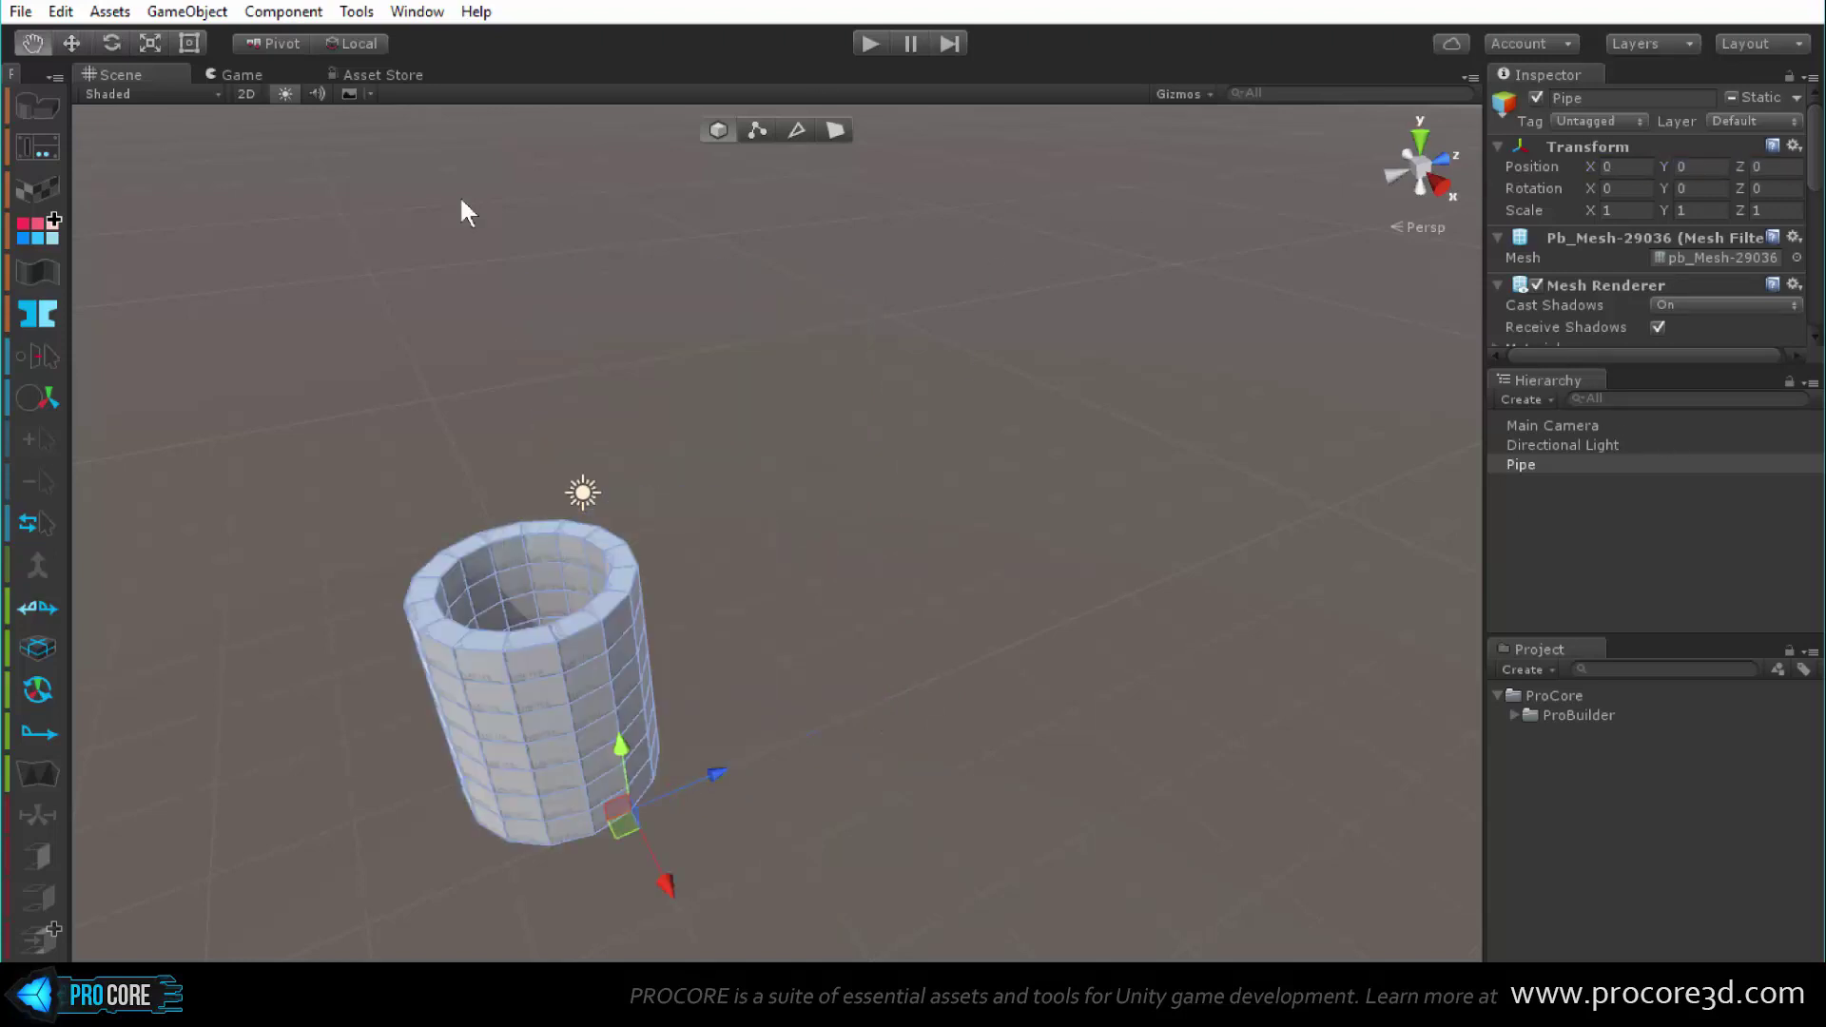
key(f)
alt+drag(552, 549, 585, 628)
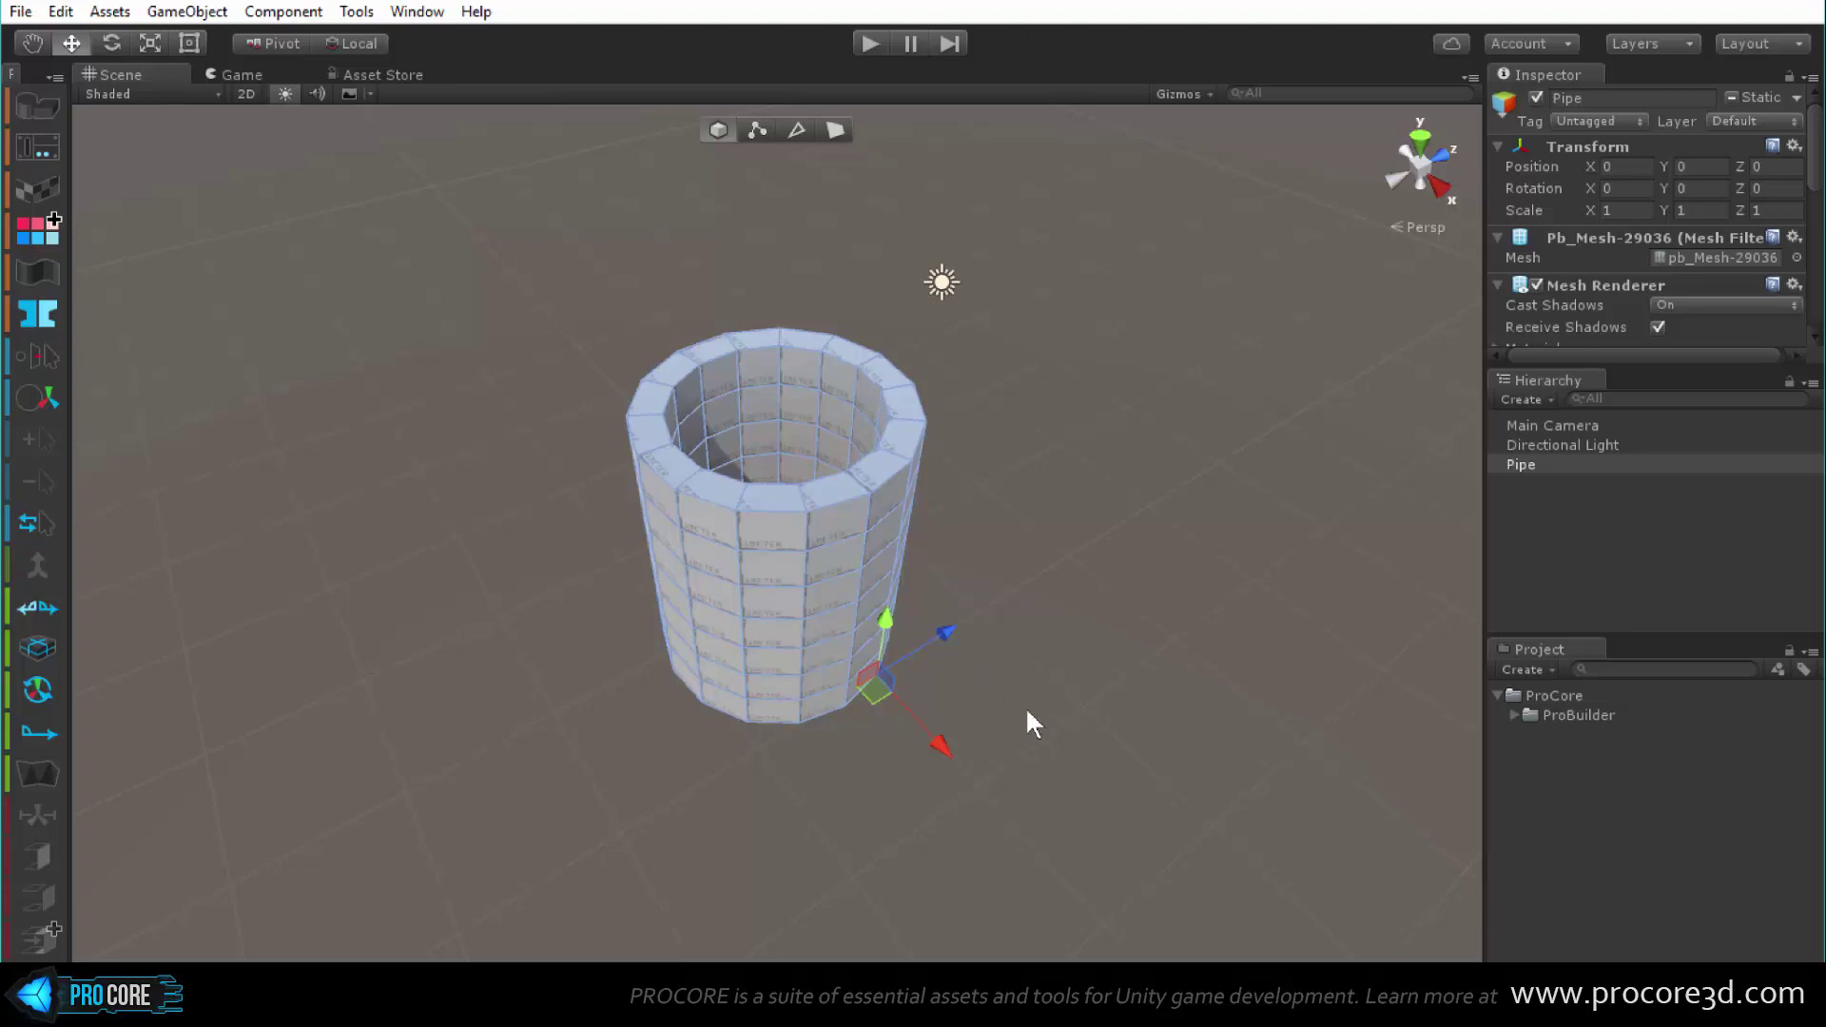
Switch the pipe through vertex and edge editing to face editing mode
alt+drag(1035, 725, 971, 632)
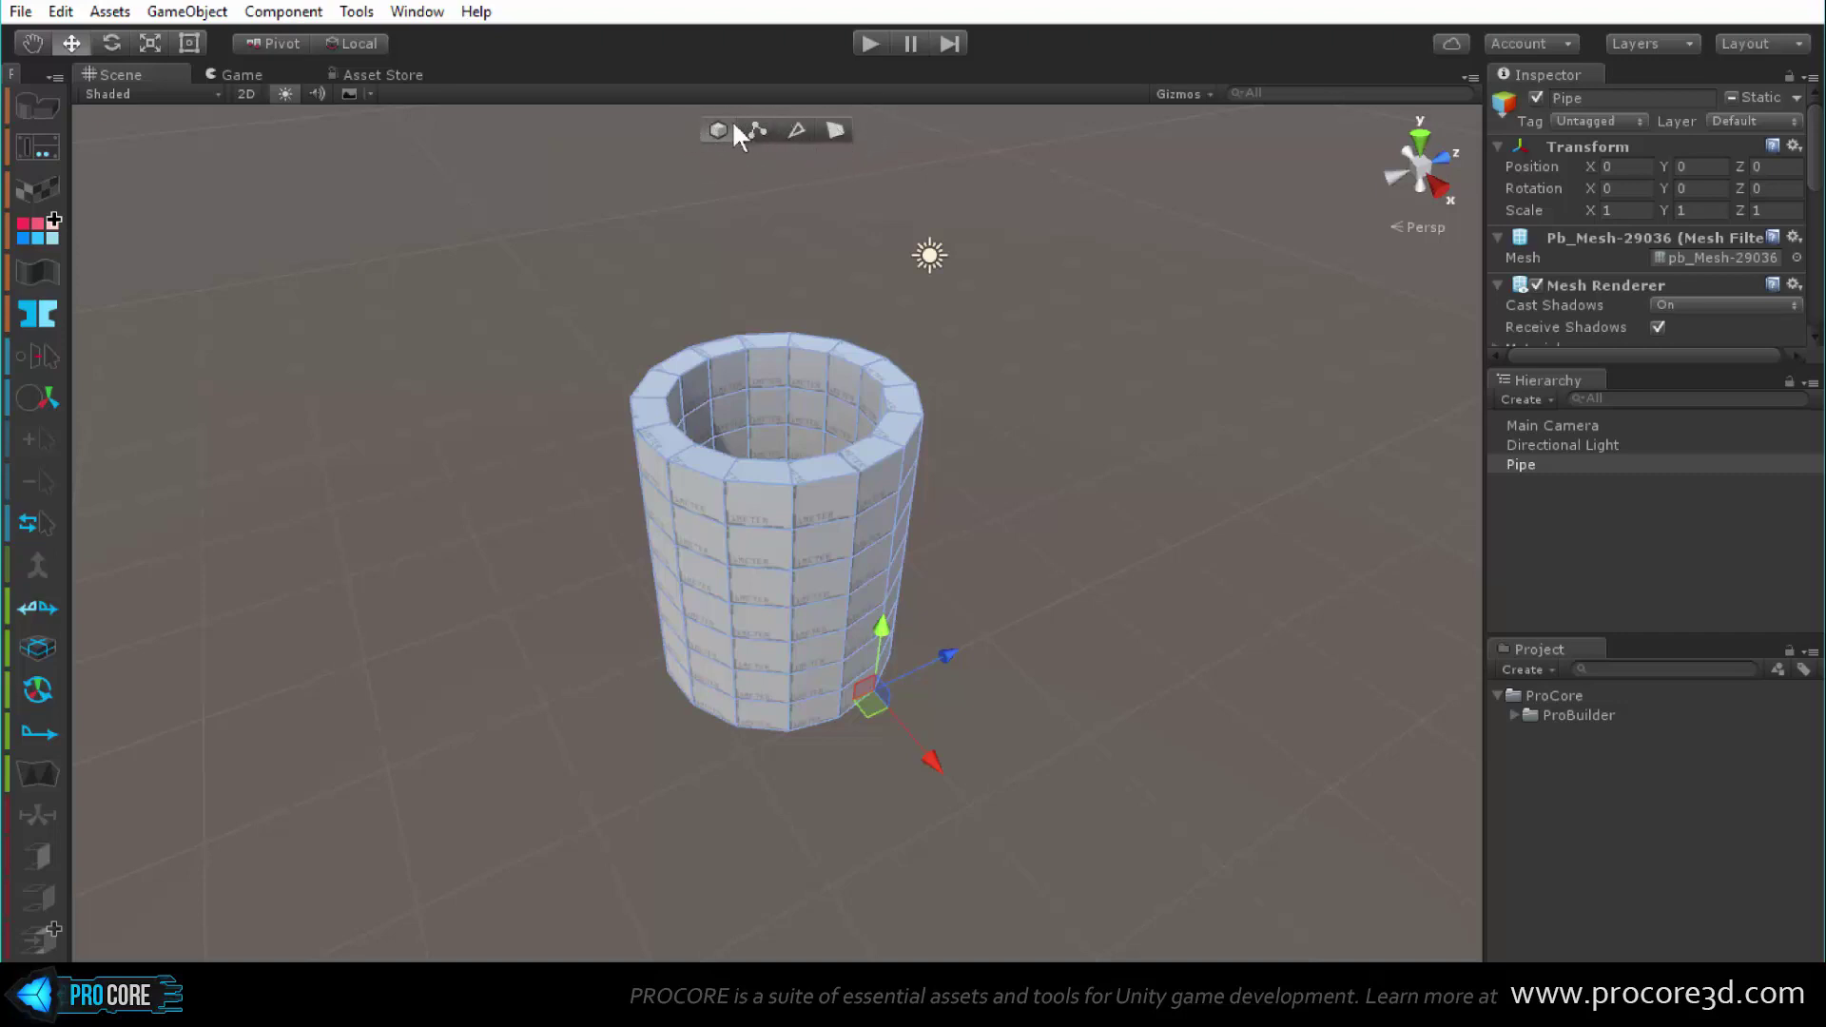
click(757, 133)
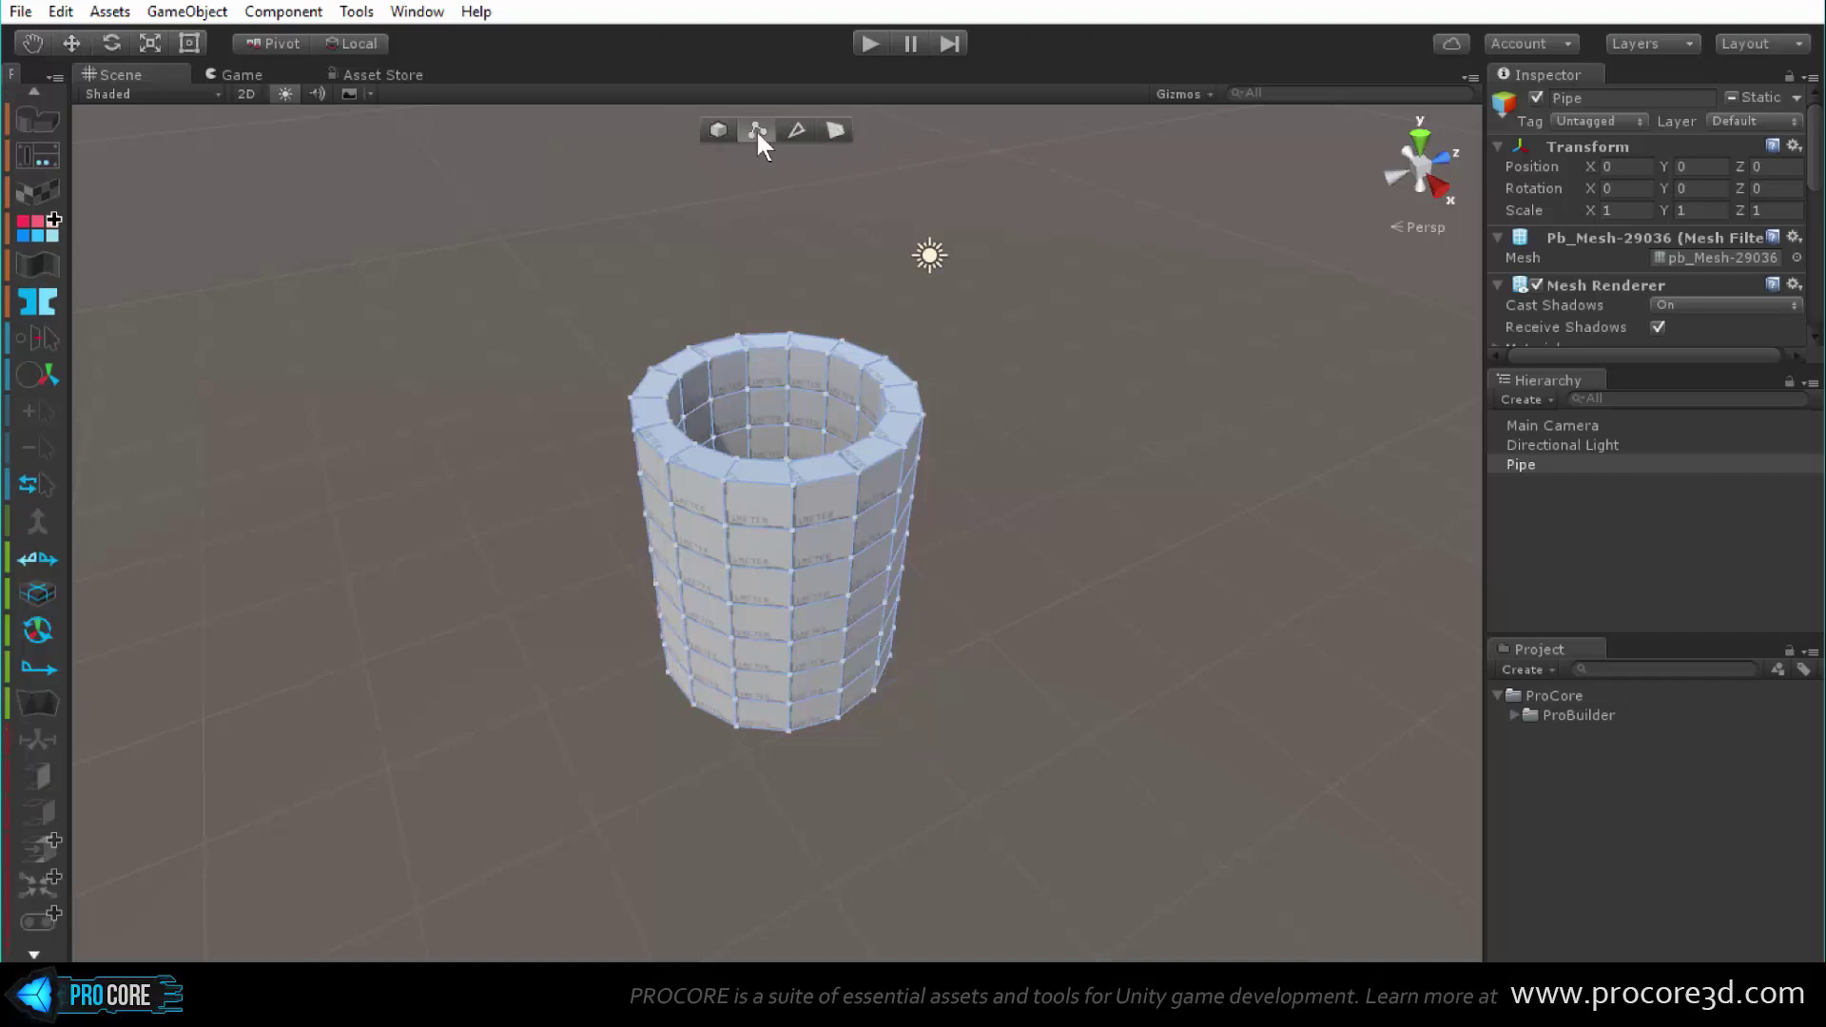
click(797, 133)
click(836, 130)
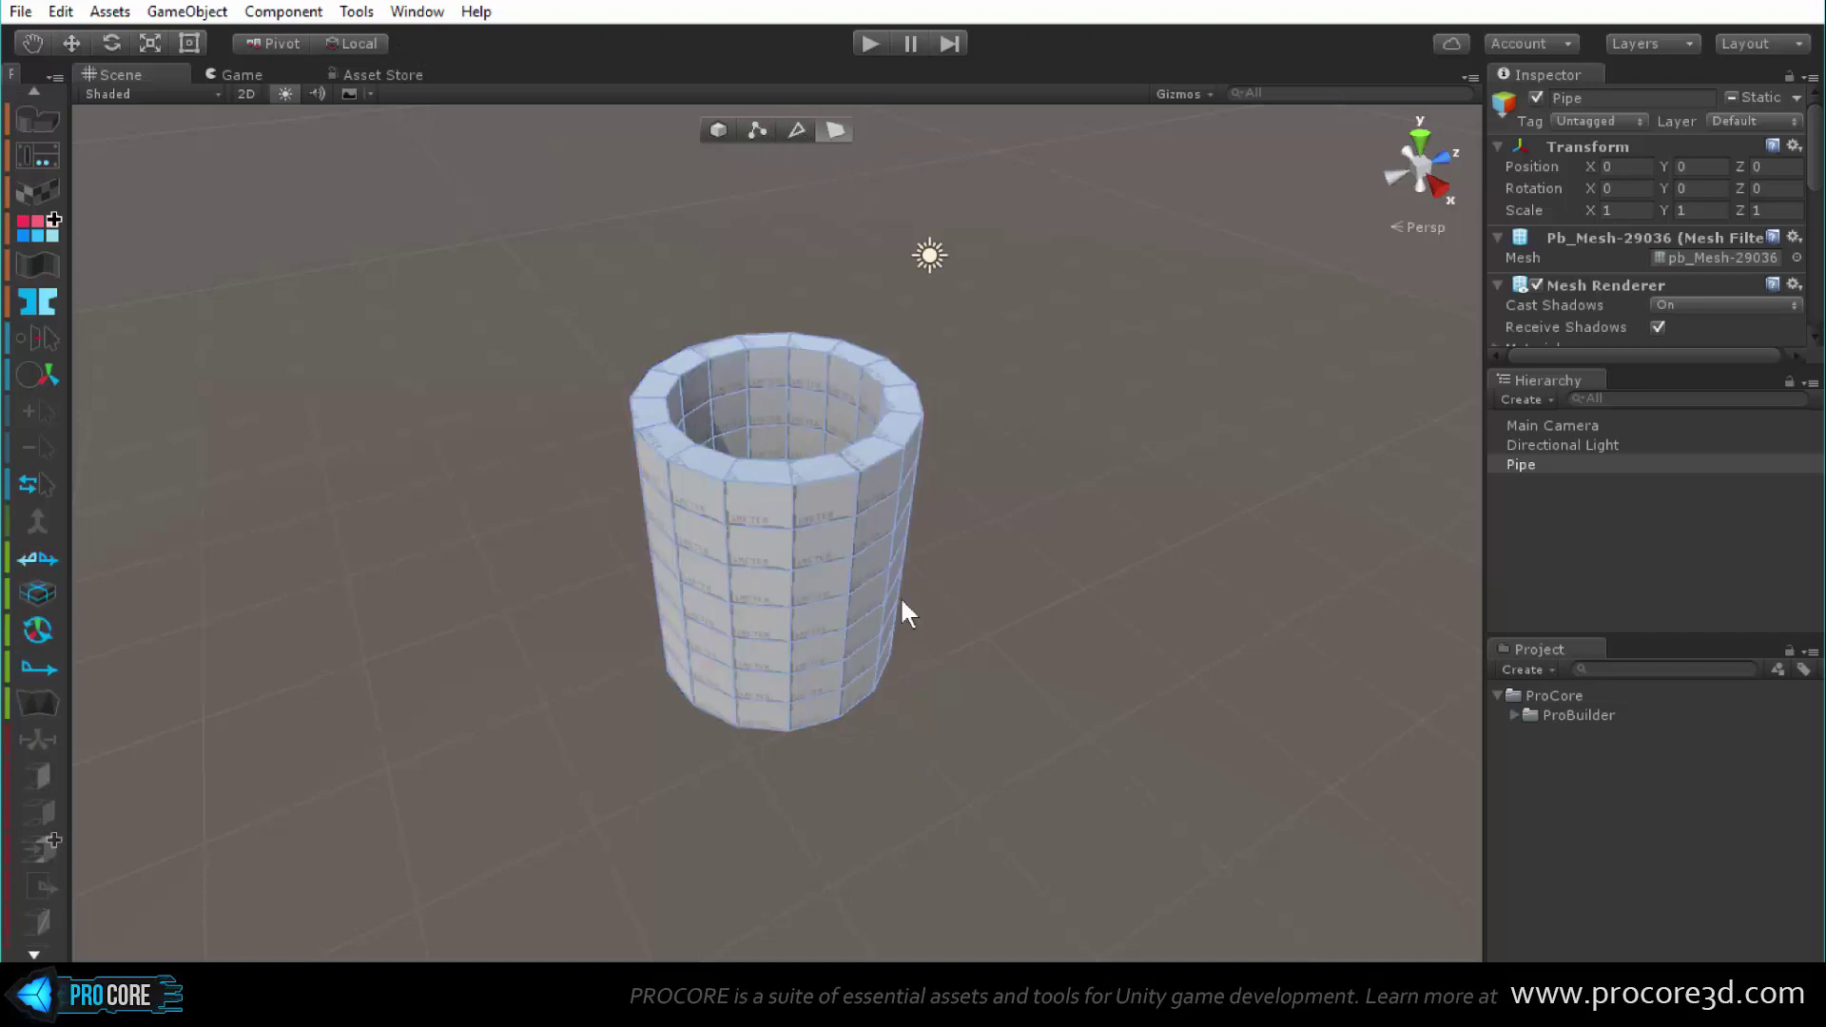
Select individual faces on the pipe's outer wall, ending with a single face in the uppermost row
scroll(803, 636, up, 5)
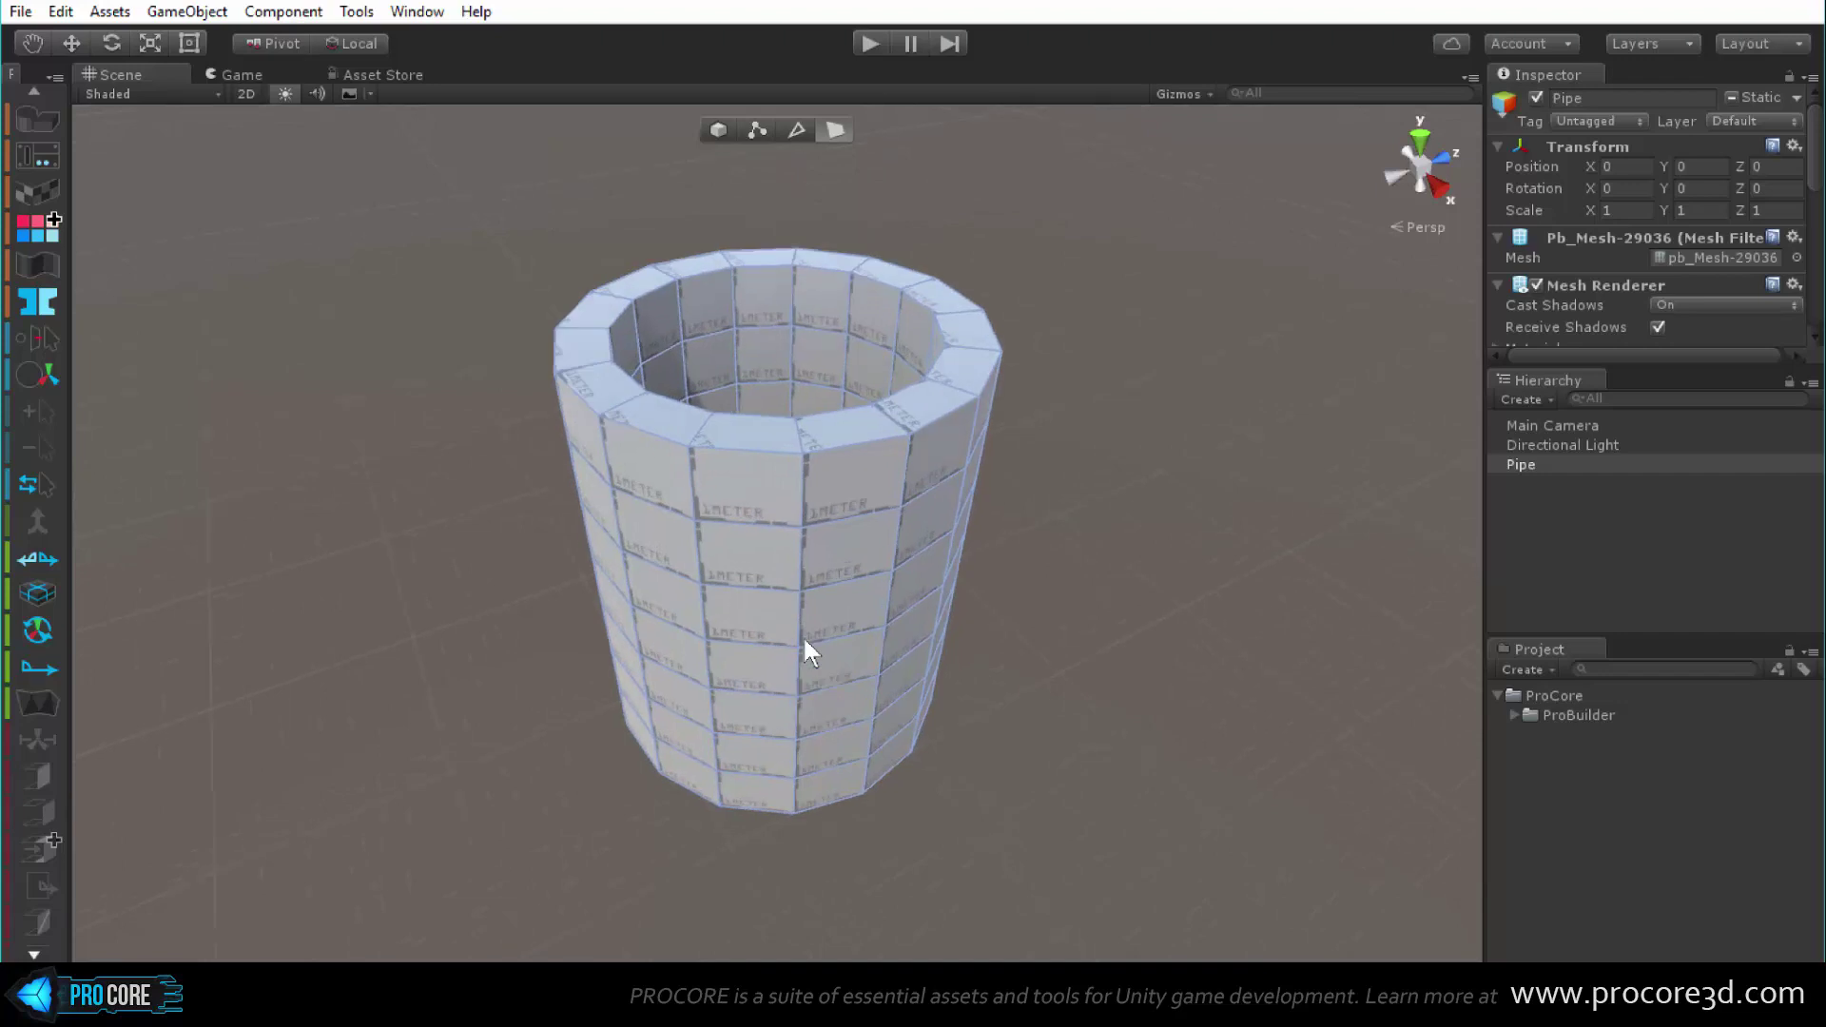
scroll(805, 642, up, 2)
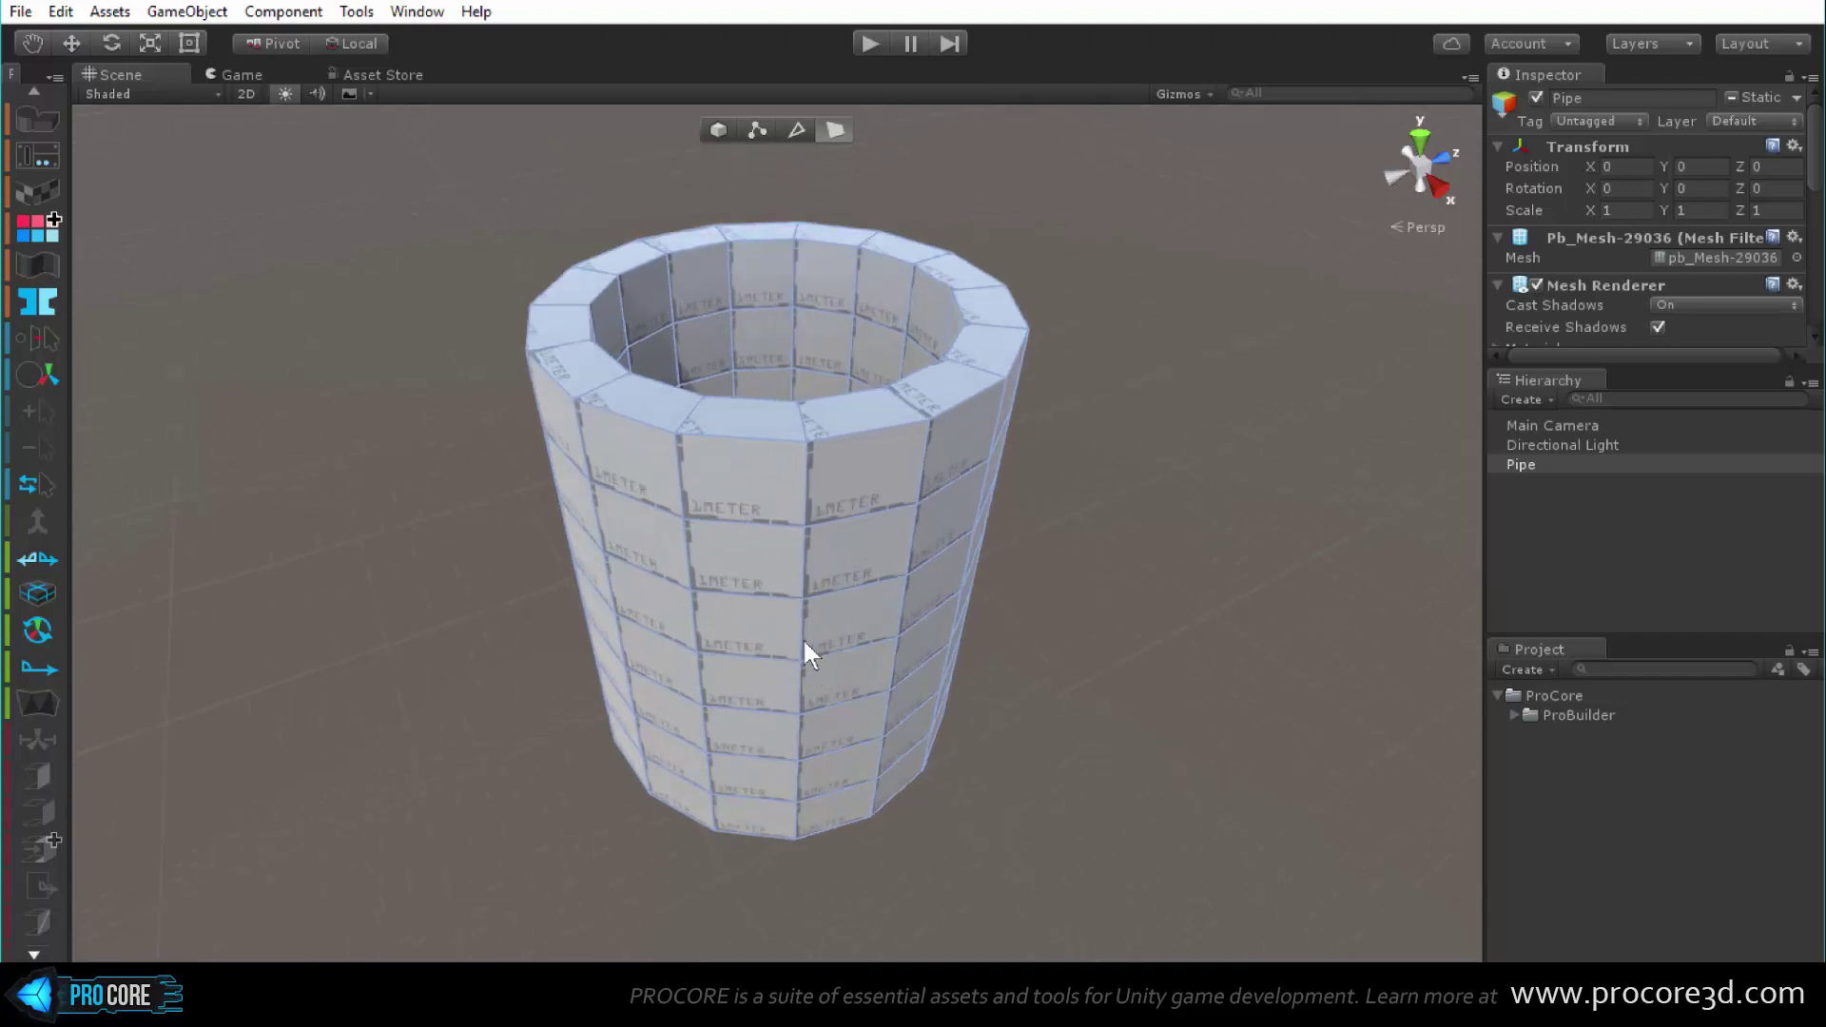
click(859, 588)
click(704, 494)
click(628, 447)
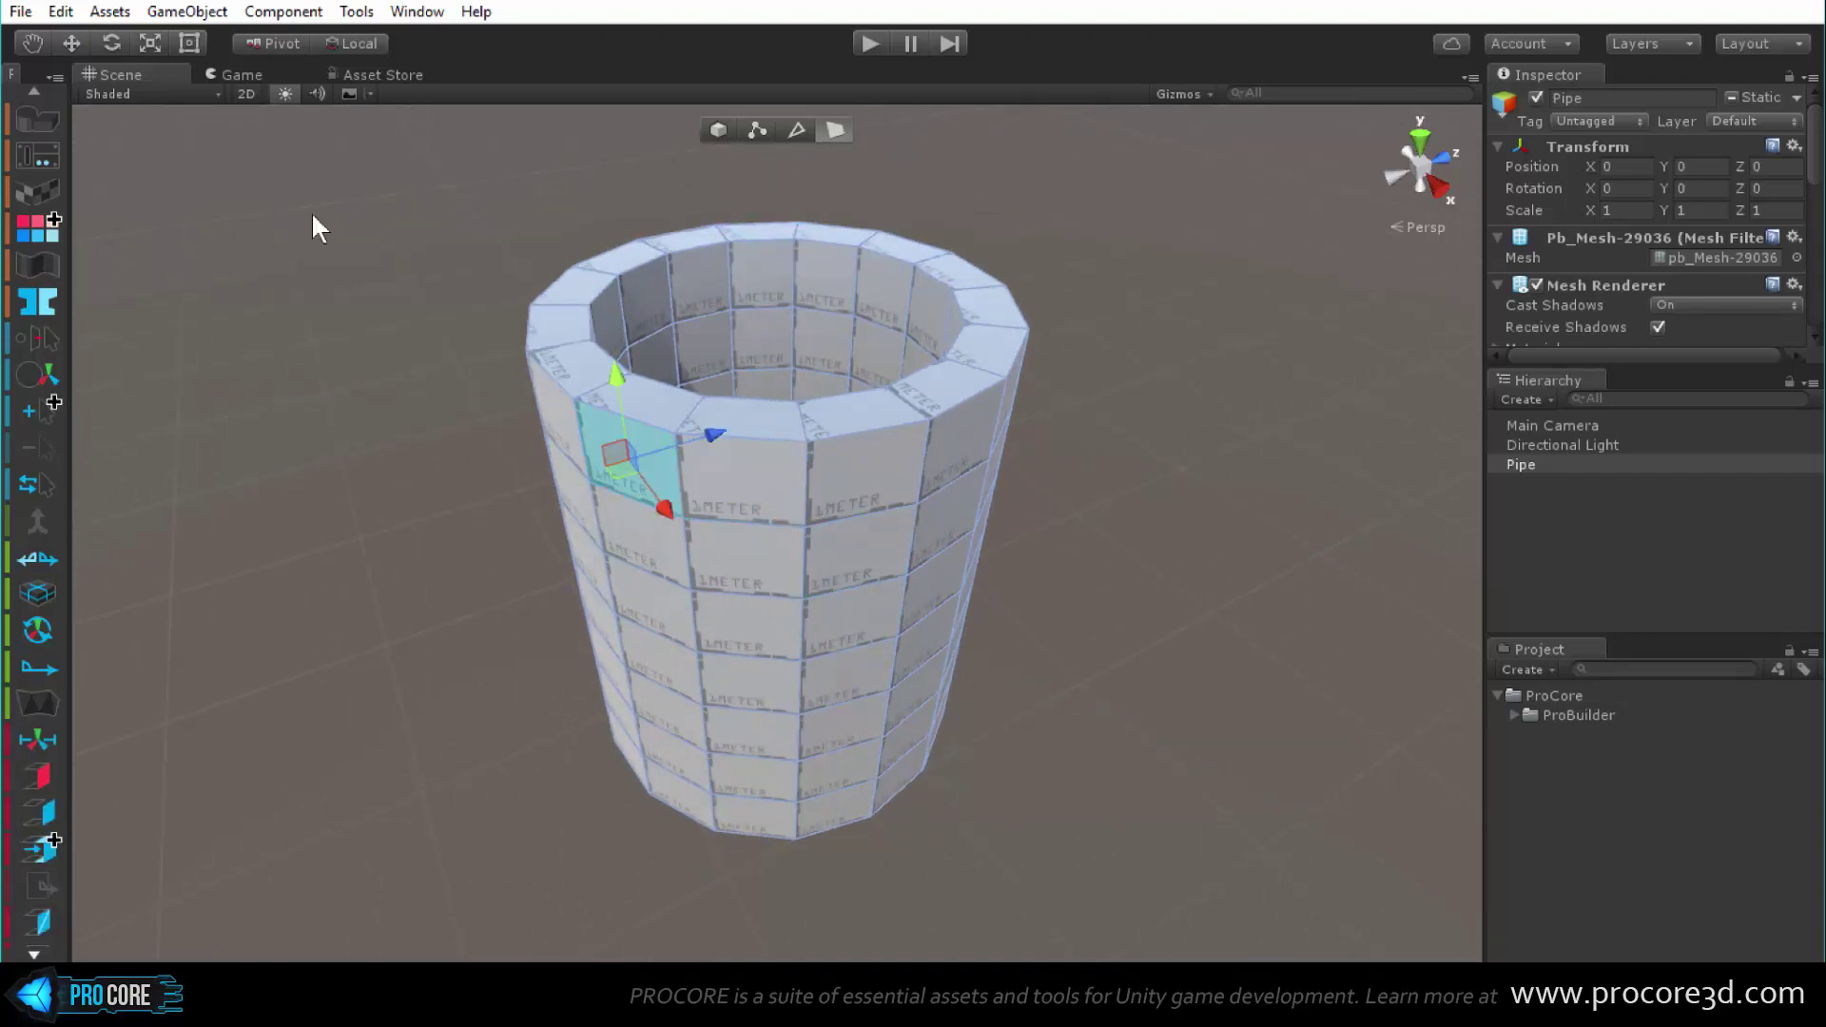
Add neighbouring faces along the outer wall's uppermost row to the selection, and box-select a larger group of the pipe's faces
shift+click(742, 471)
shift+click(851, 462)
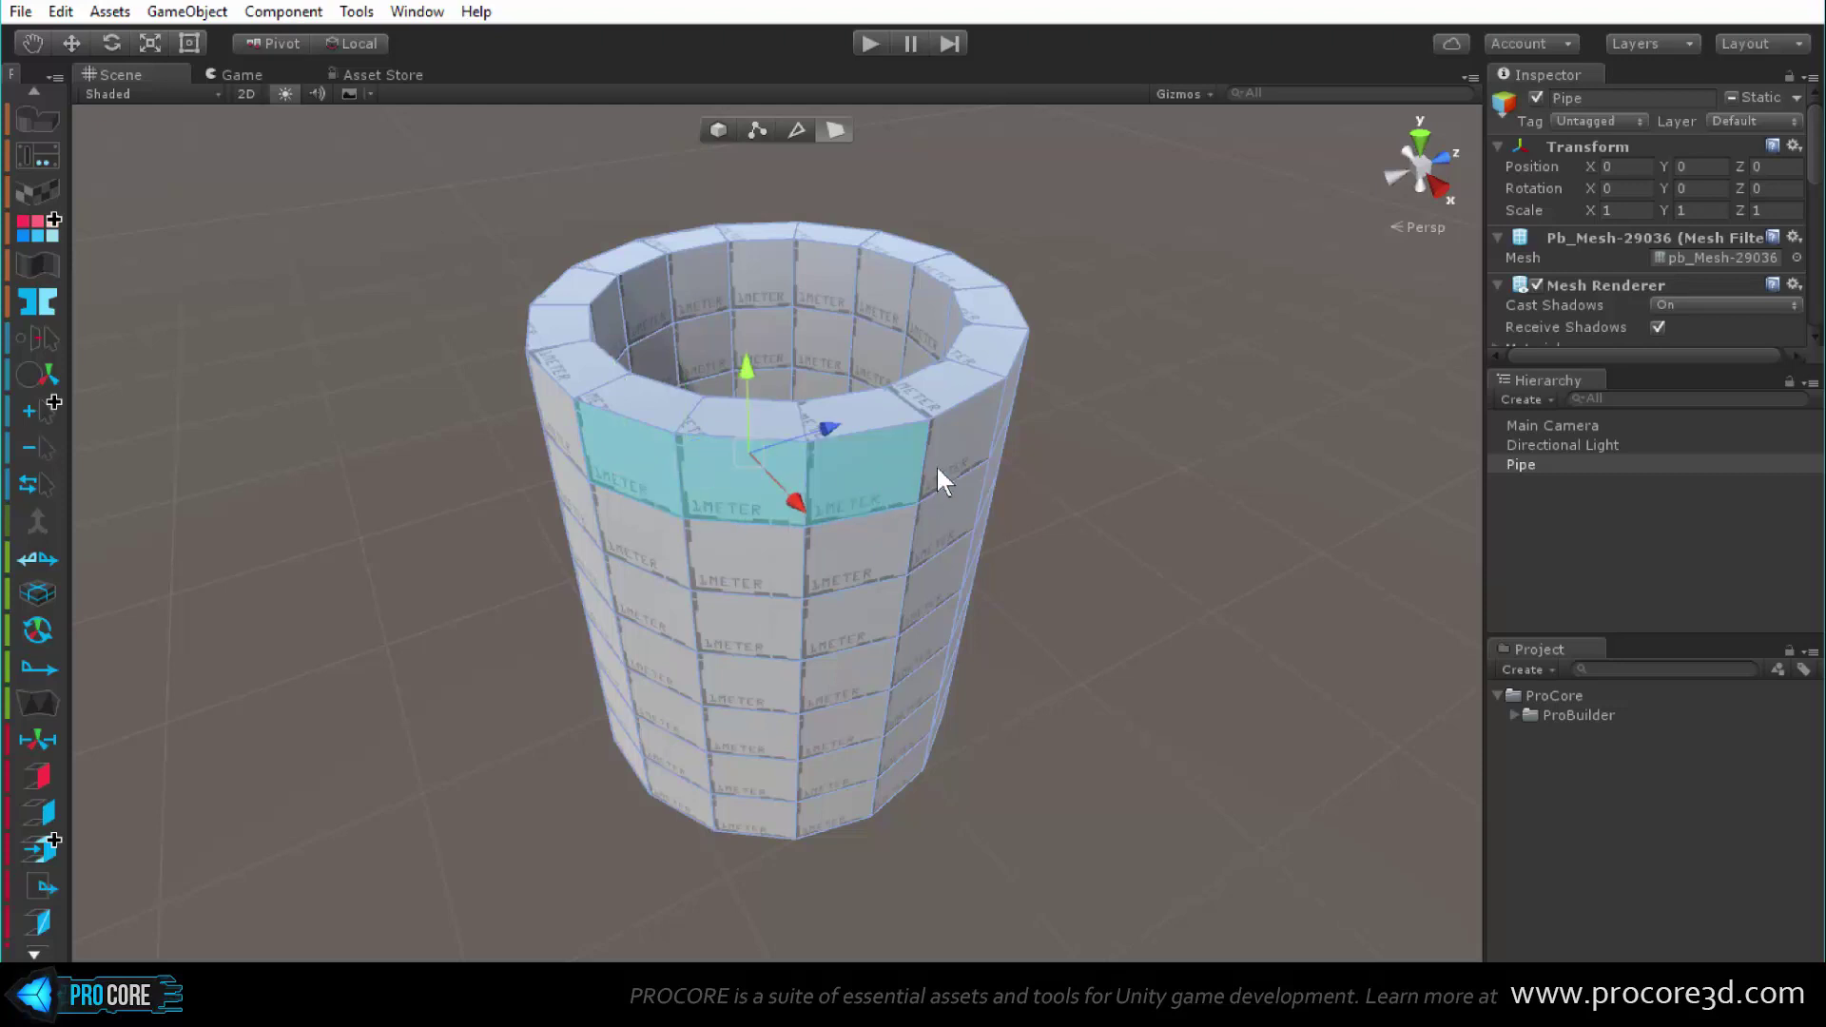
shift+click(963, 428)
drag(1141, 235, 786, 718)
drag(762, 591, 776, 610)
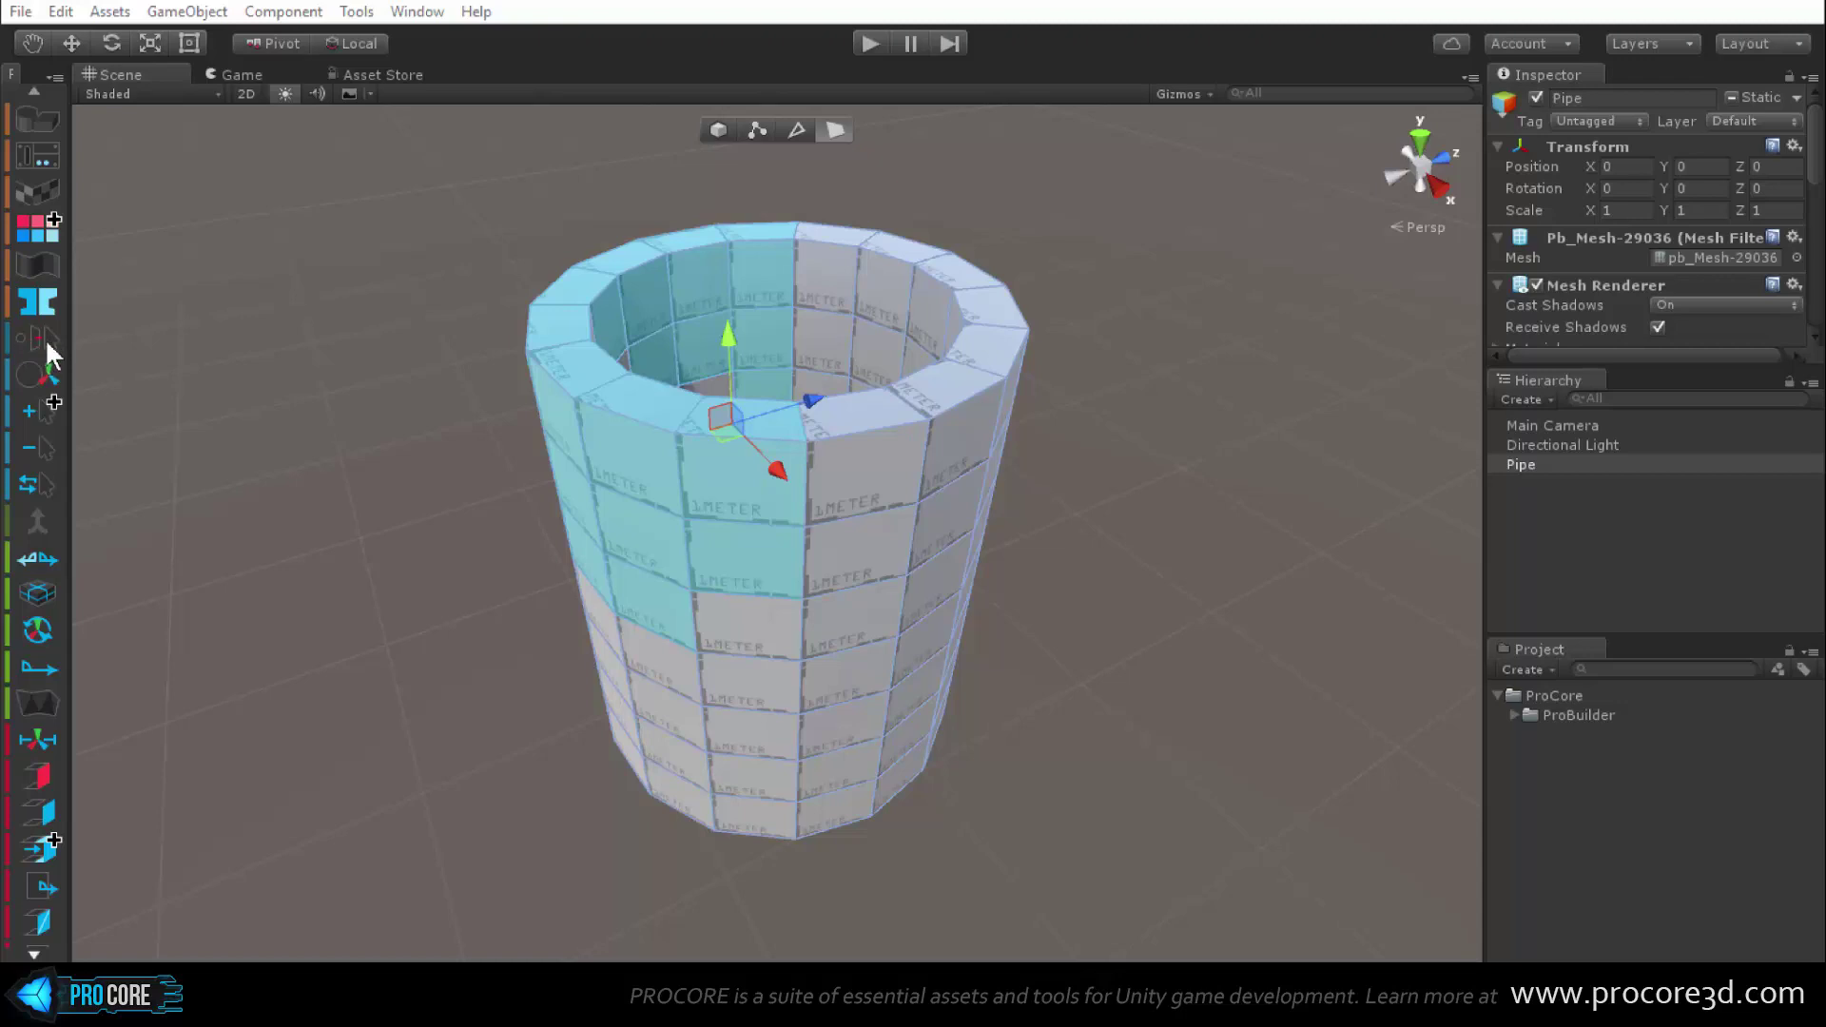
Box-select the pipe's upper faces with hidden-element selection turned on, and again with it turned off so only visible faces are picked
key(alt+h)
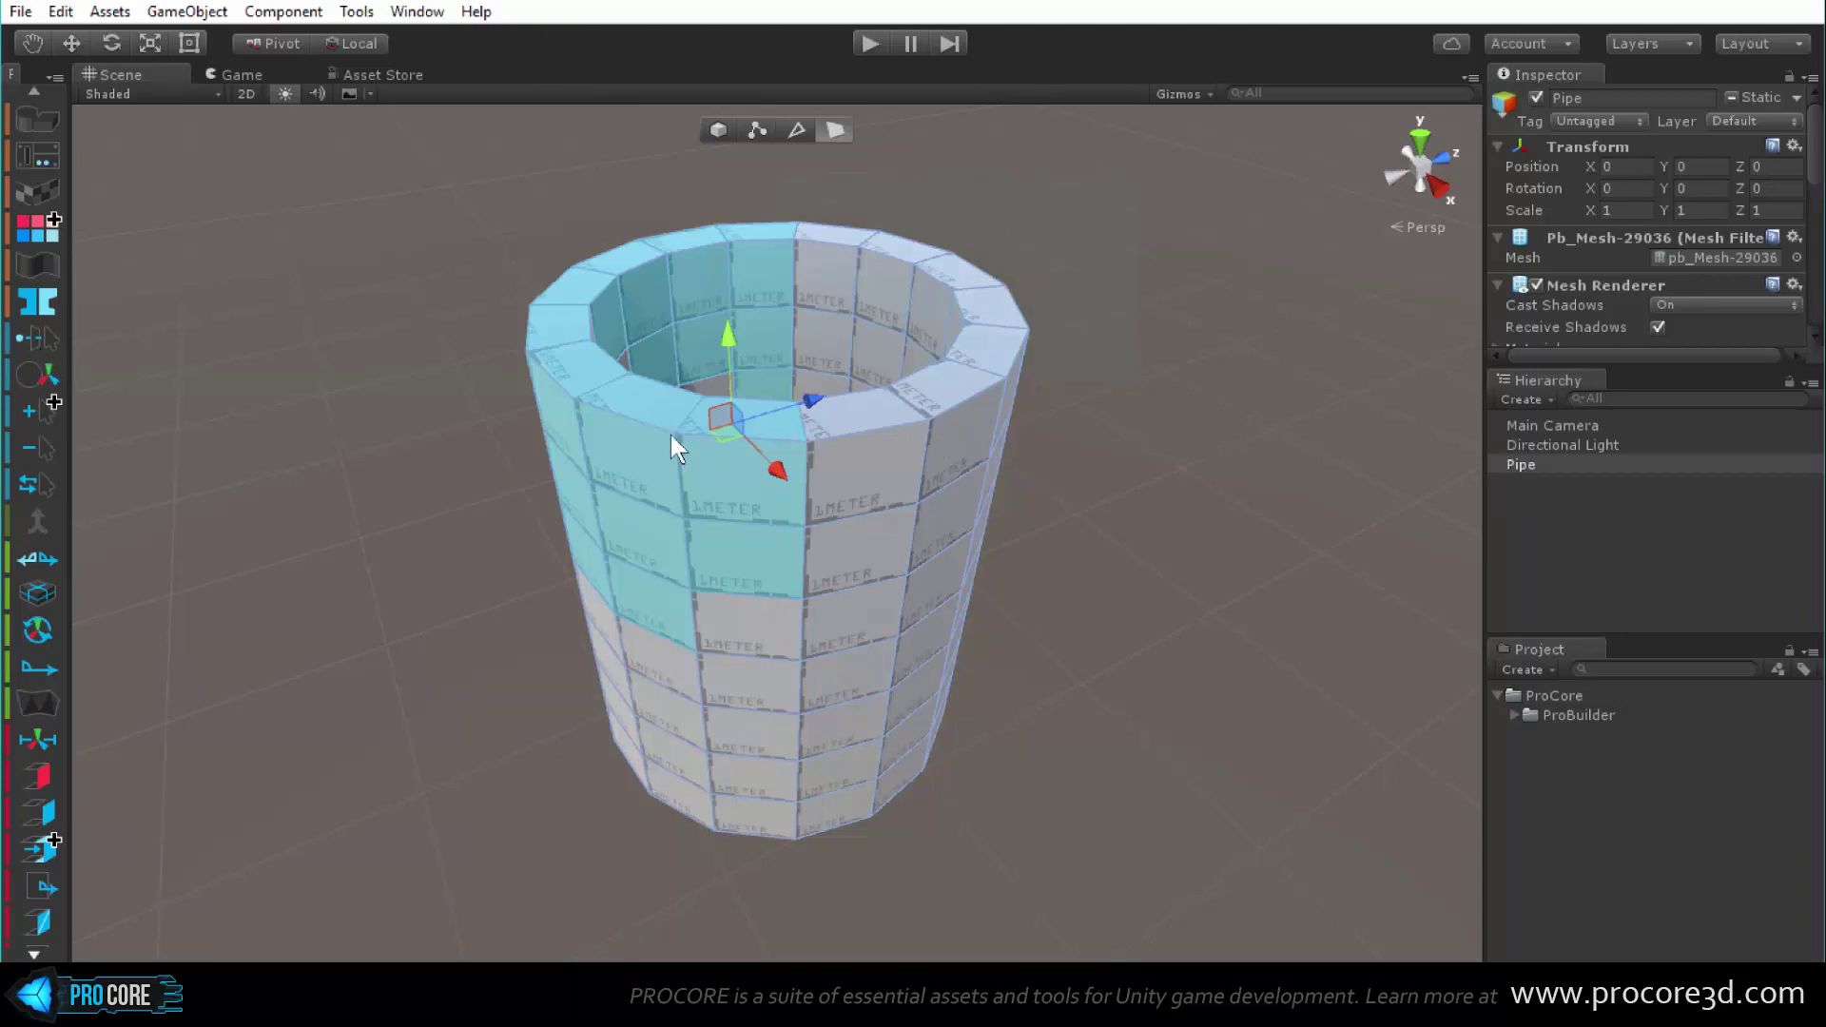
drag(671, 436, 459, 556)
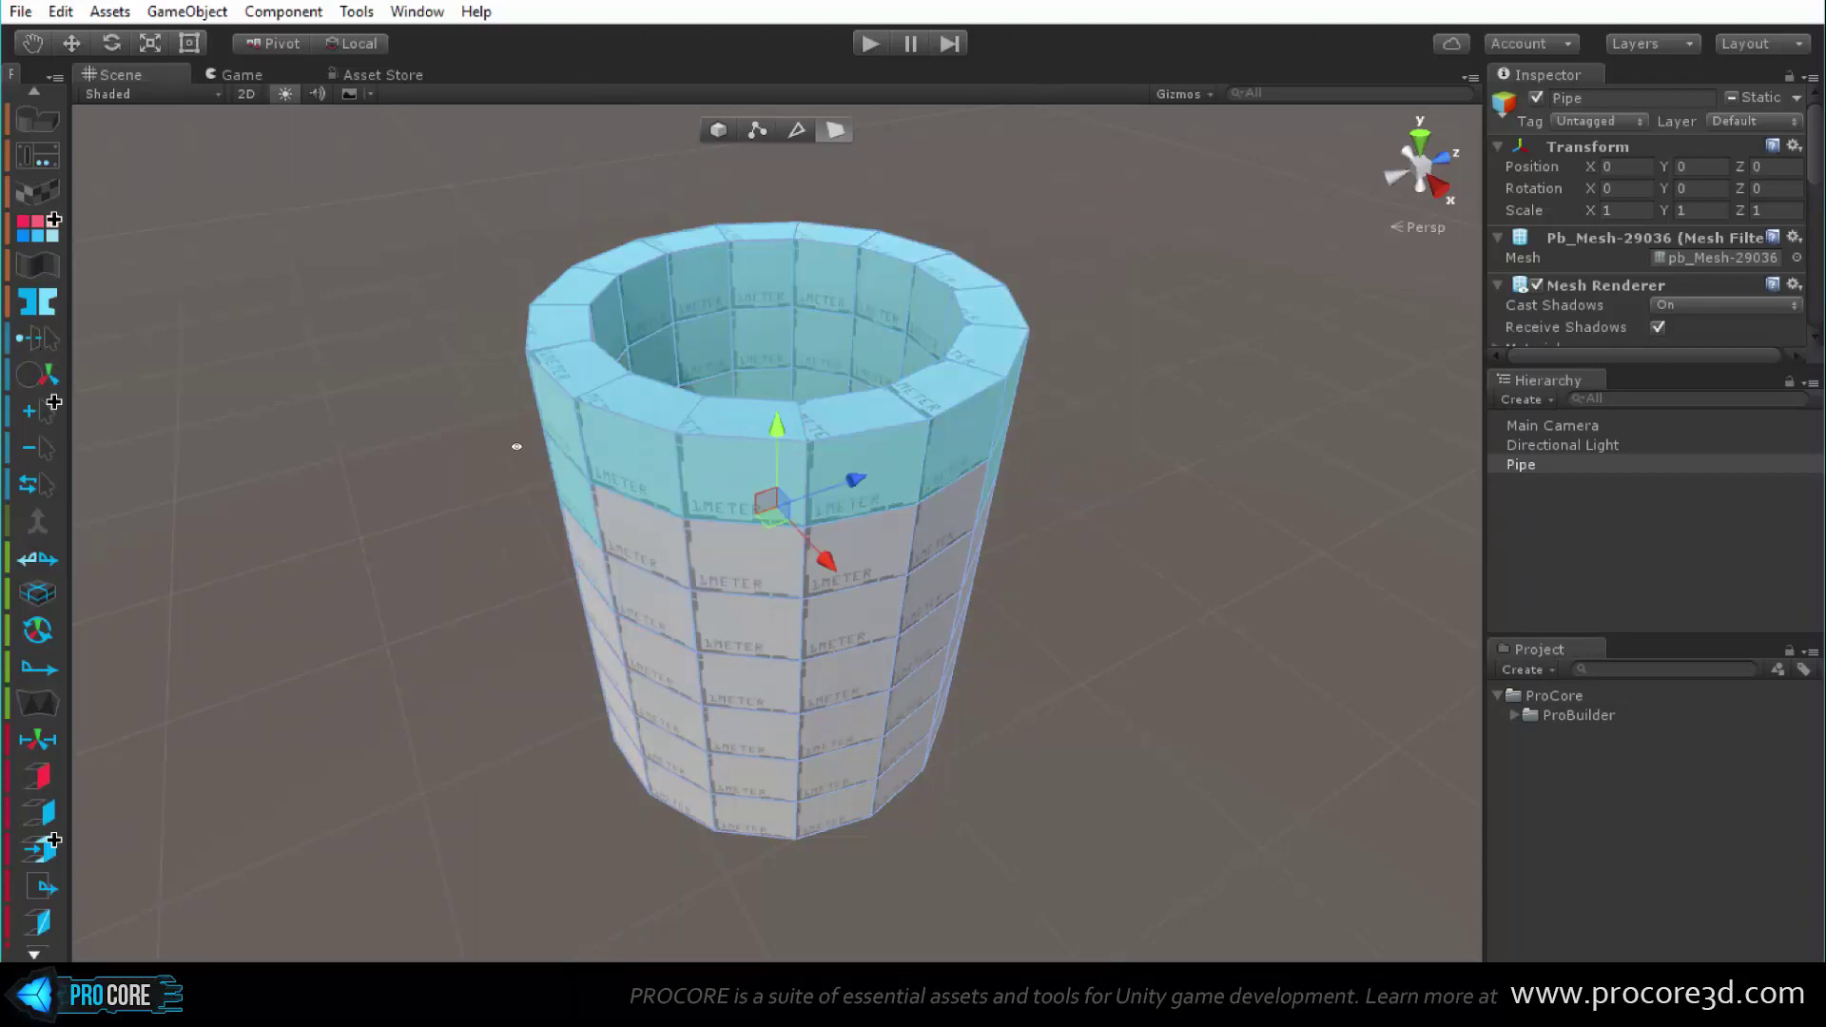
mouse_move(513, 444)
alt+mouse_down()
mouse_move(790, 528)
mouse_move(1309, 348)
mouse_move(1360, 302)
mouse_move(1350, 380)
mouse_move(689, 458)
mouse_move(497, 462)
alt+mouse_up()
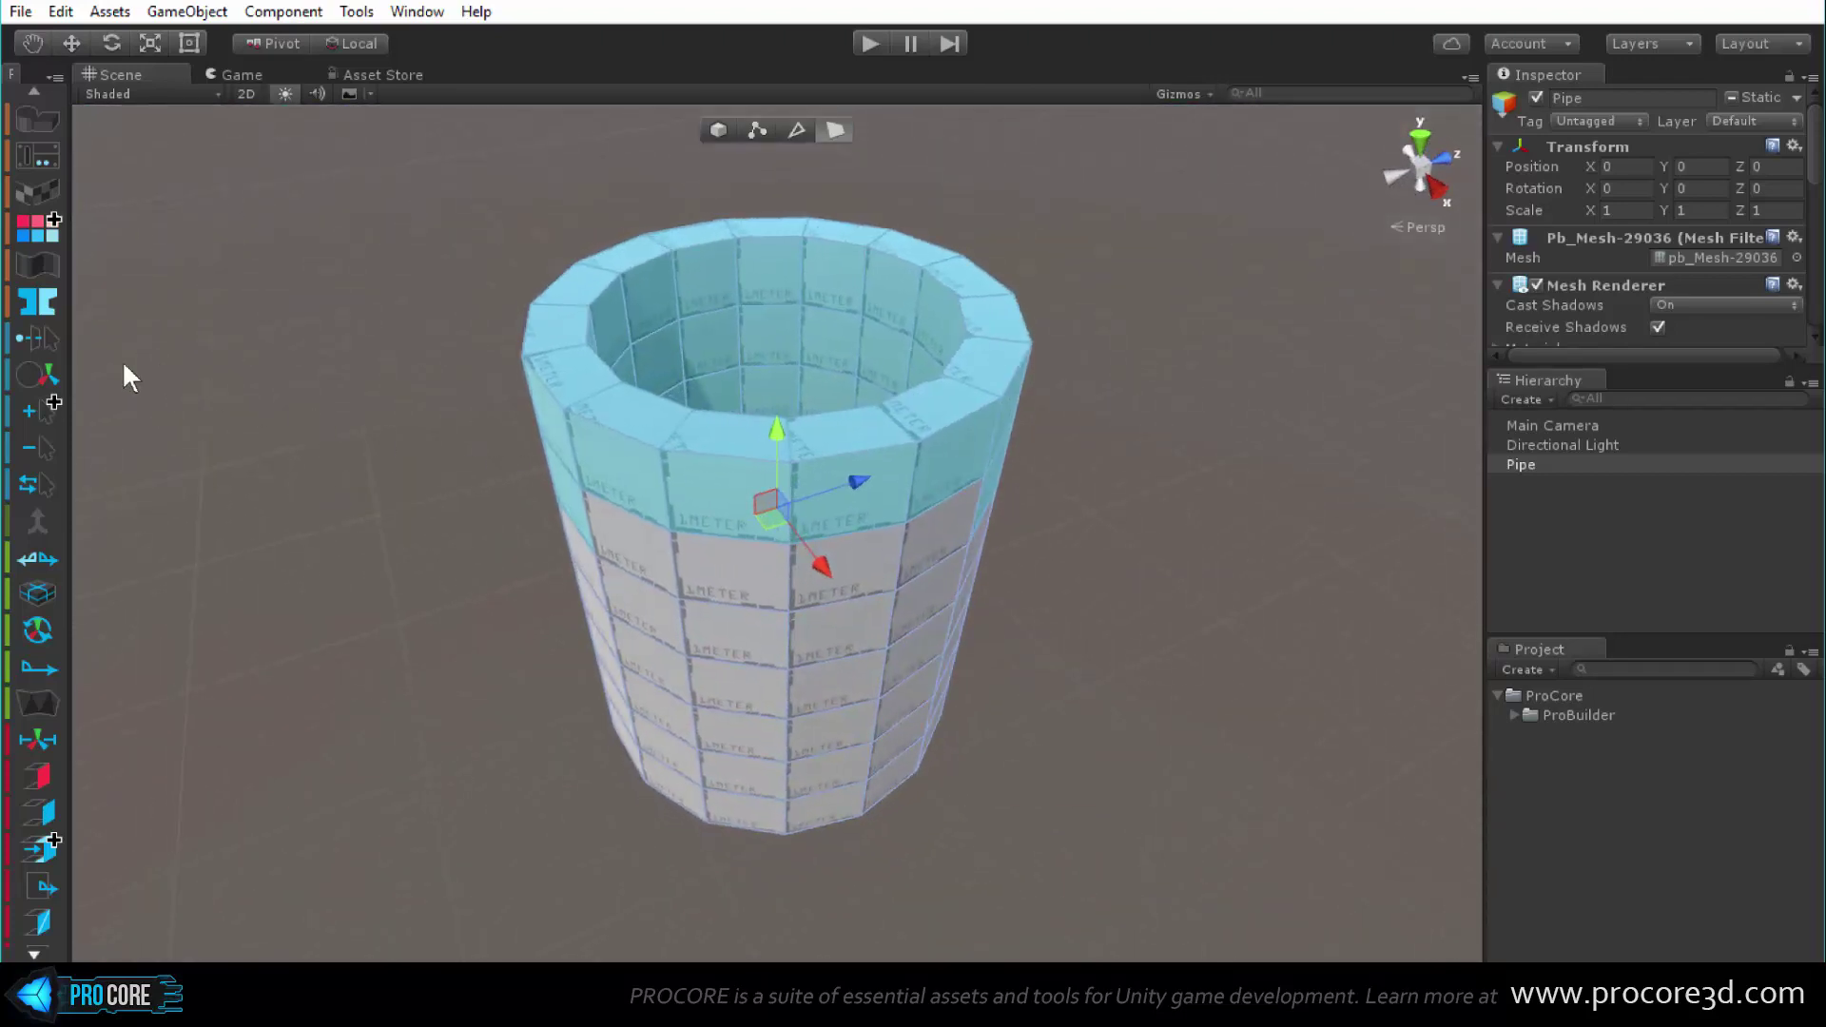
click(38, 339)
alt+drag(395, 518, 347, 501)
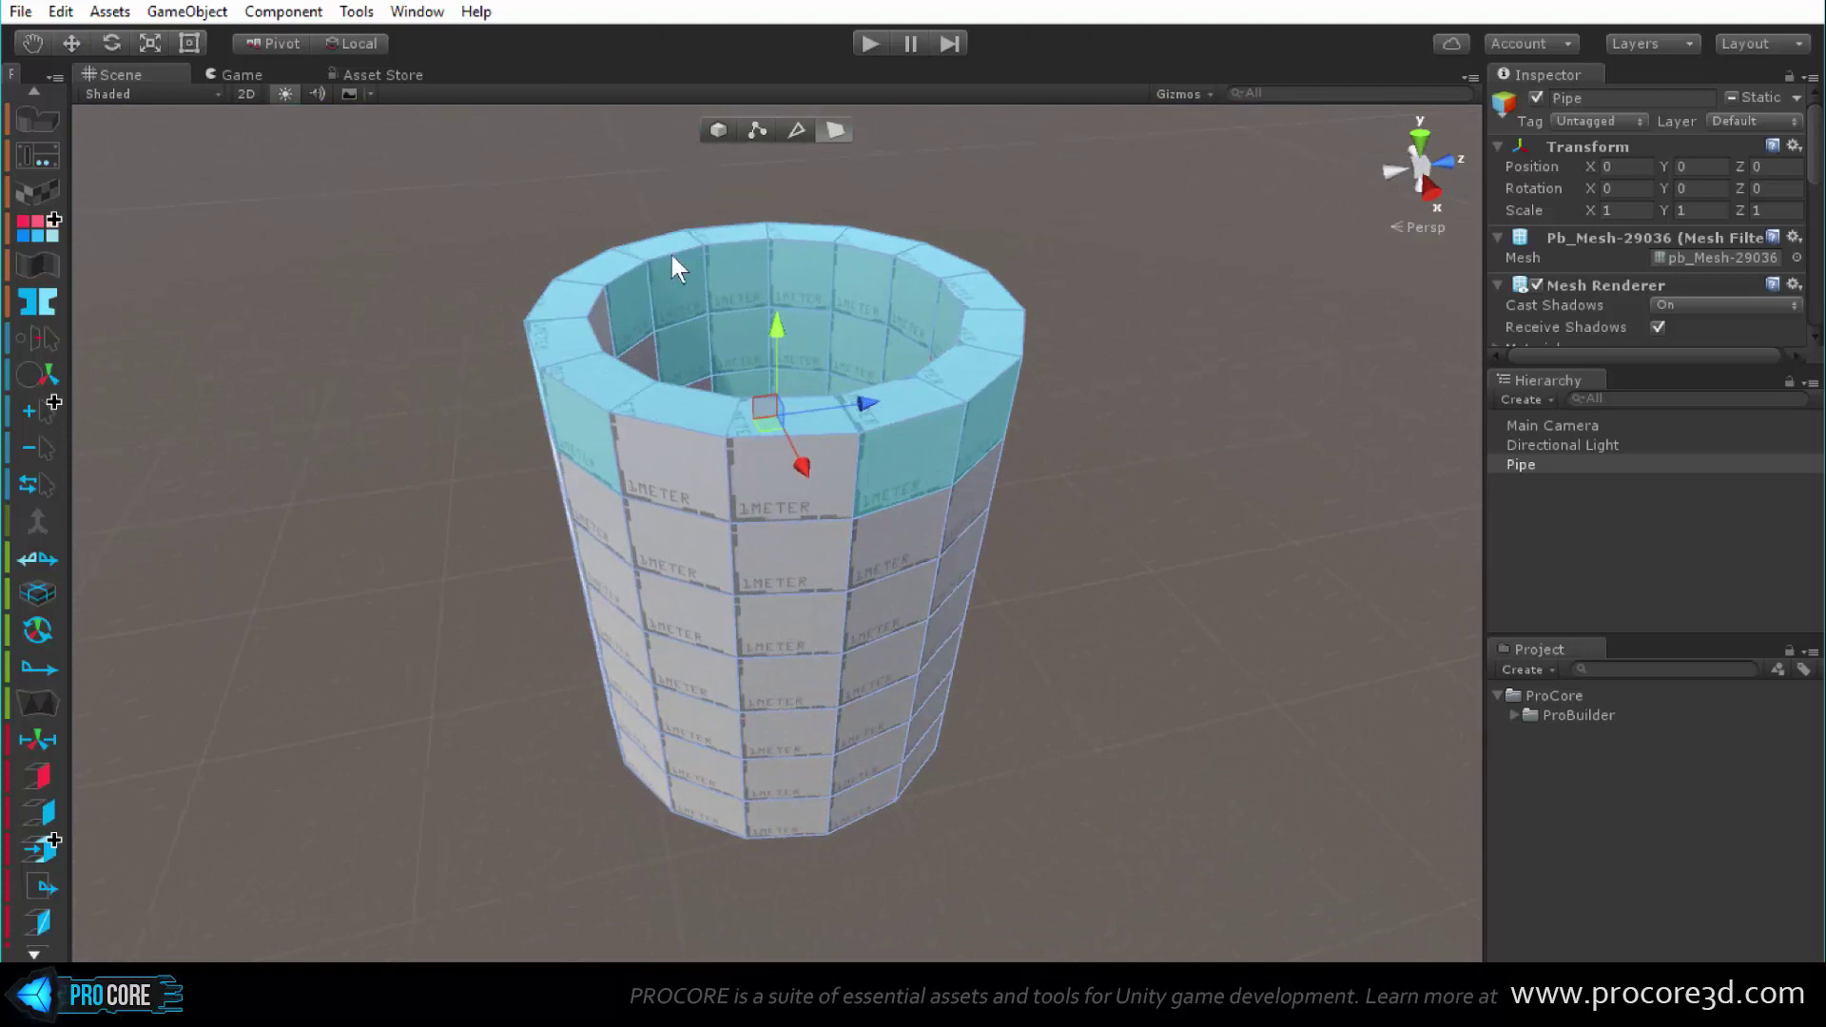
Switch to vertex editing and box-select only the visible vertices along the front of the pipe's upper rim
key(h)
scroll(820, 360, up, 6)
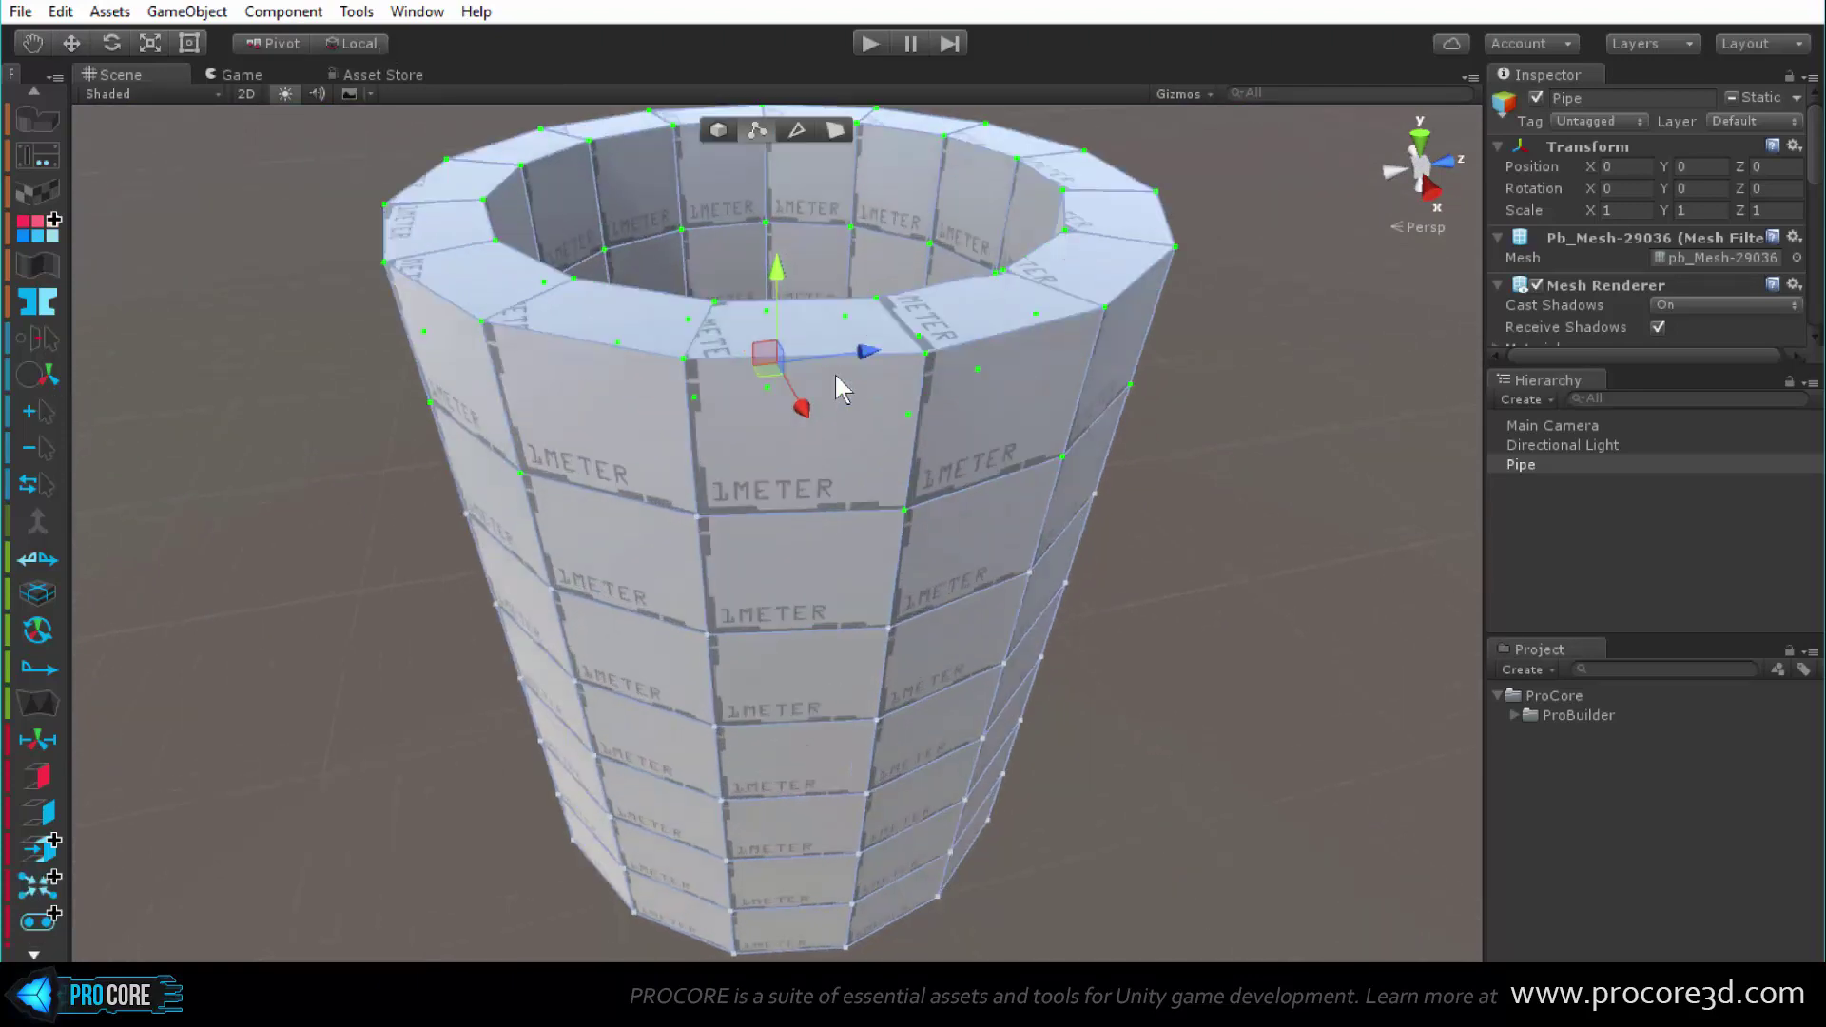
scroll(873, 490, down, 3)
alt+drag(655, 353, 613, 470)
drag(916, 518, 630, 475)
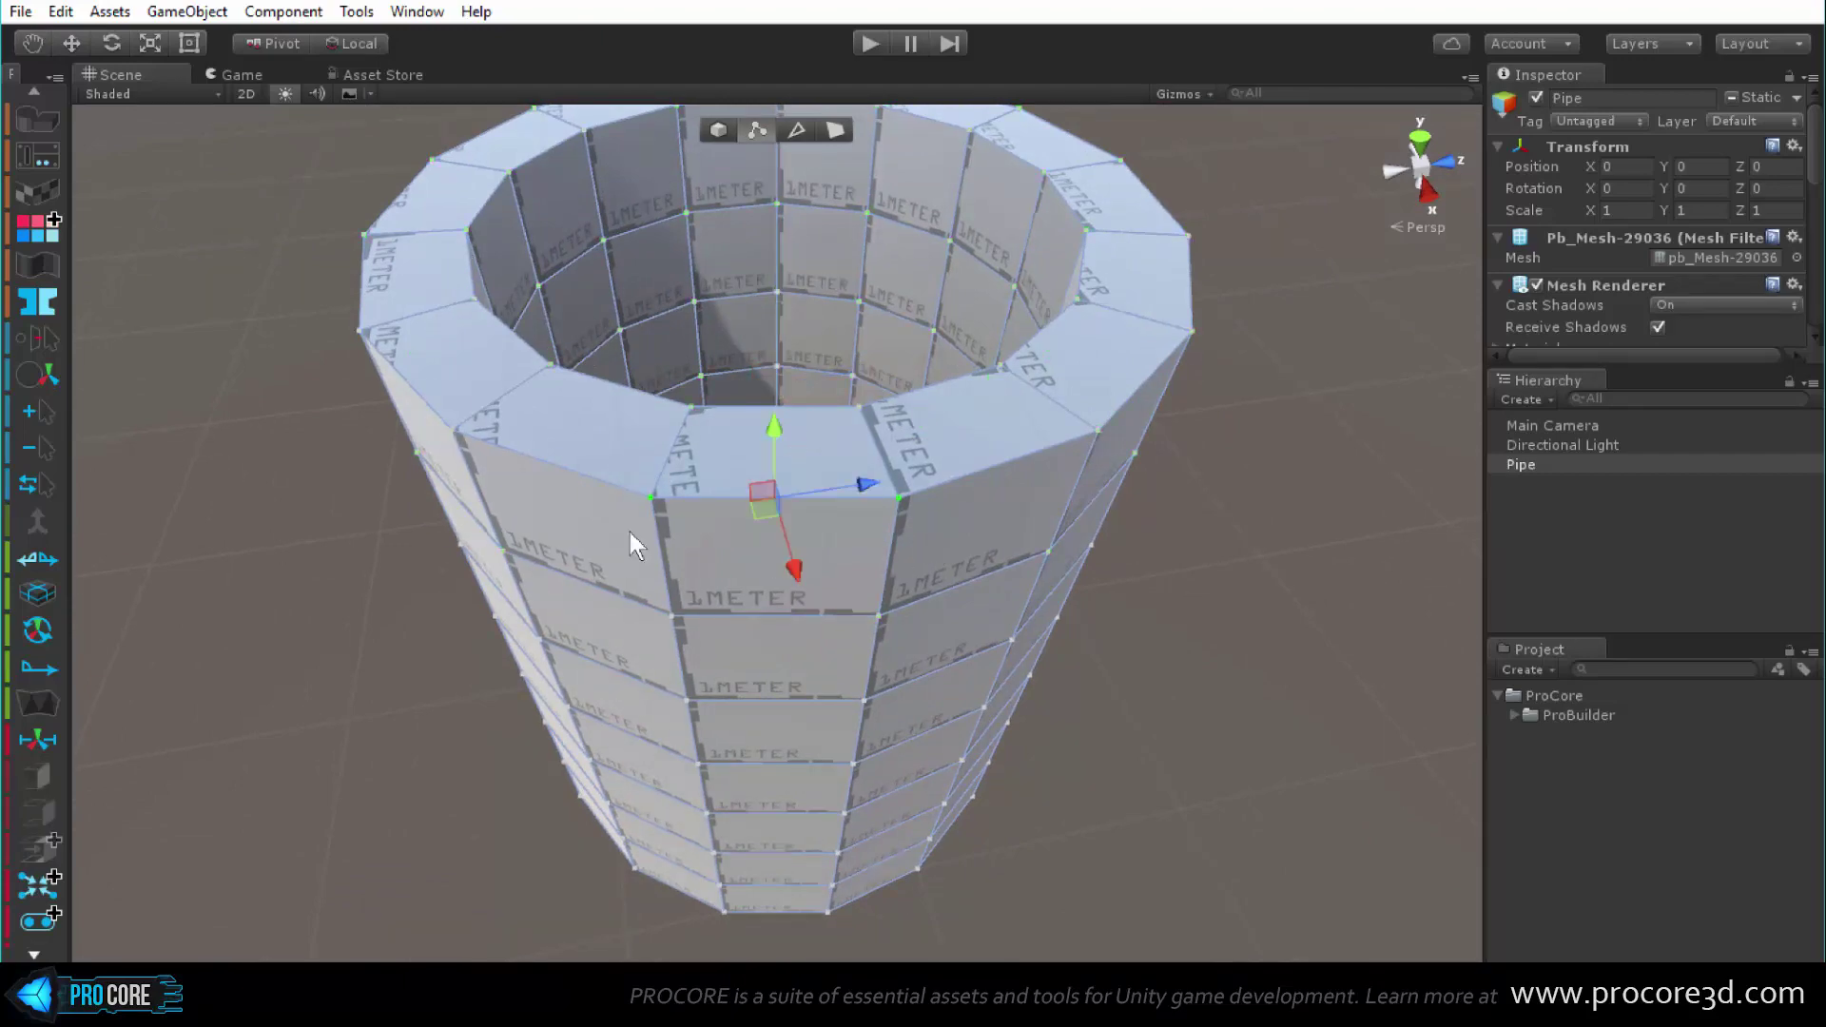
alt+drag(547, 343, 512, 304)
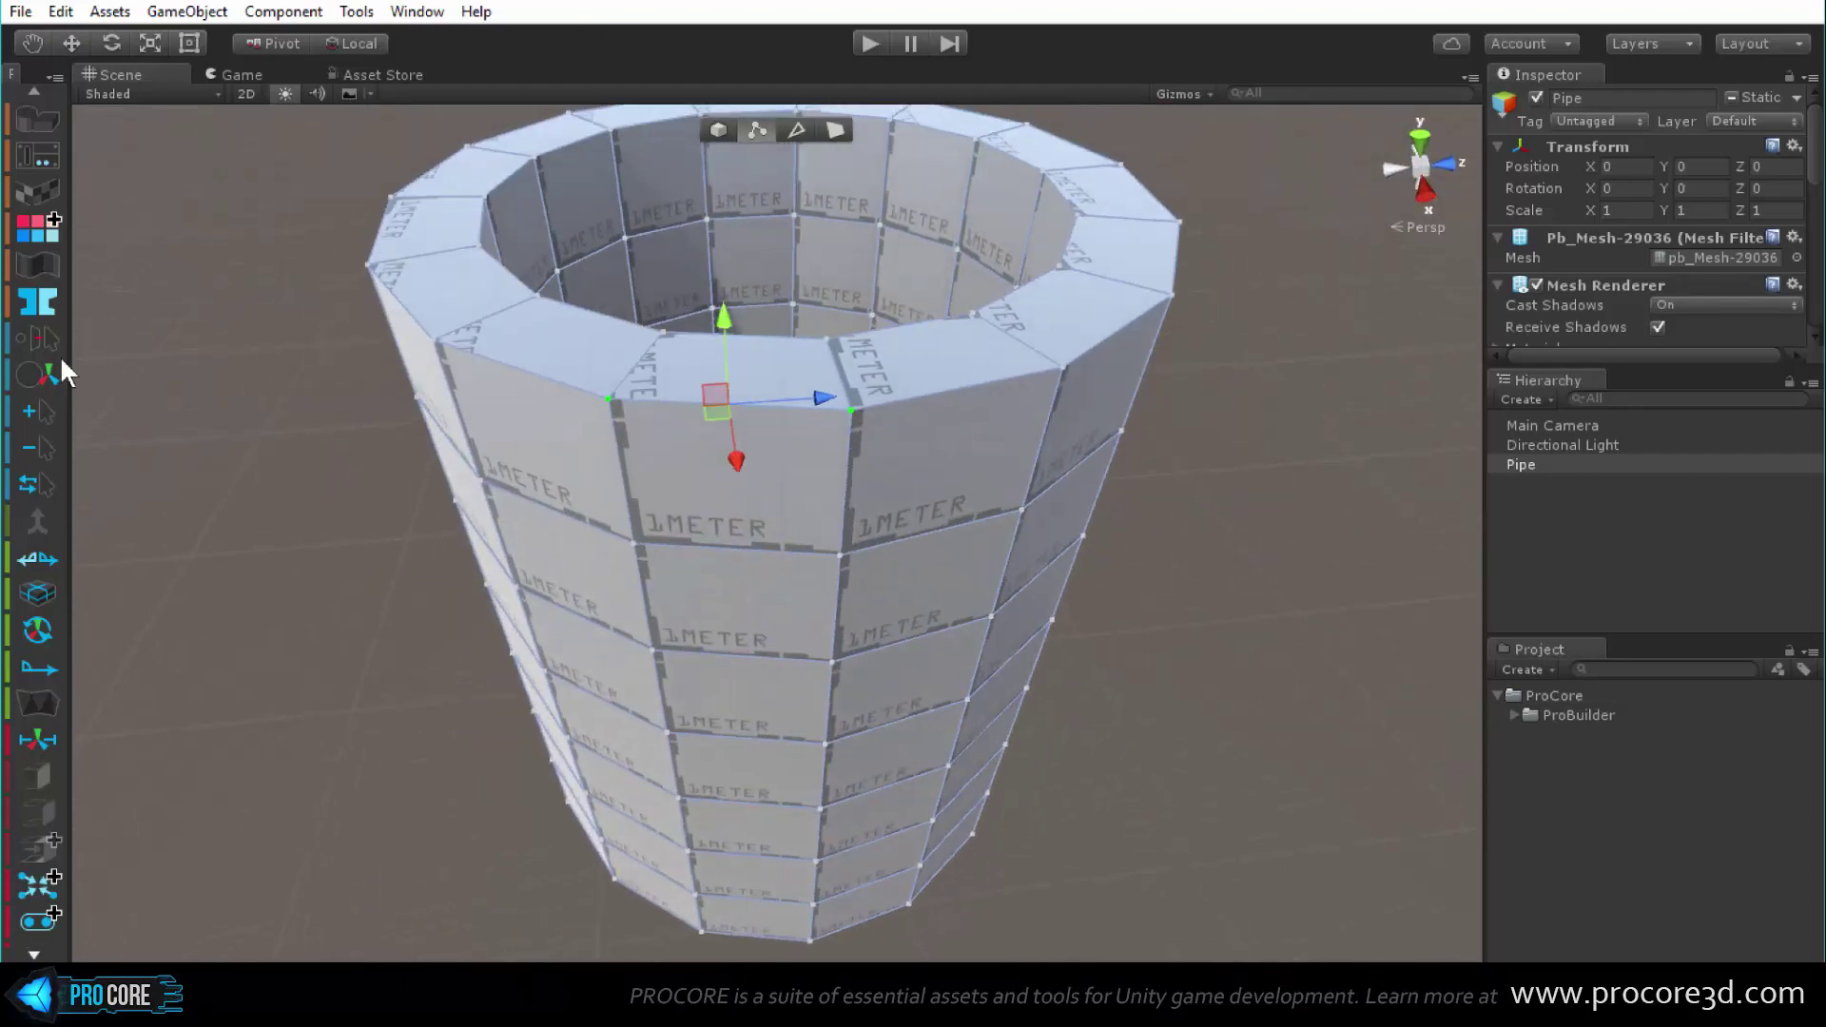
Box-select vertices through the pipe with hidden-element selection on, try to move them upward, and undo the move
click(40, 340)
drag(772, 452, 898, 456)
alt+drag(1012, 365, 832, 491)
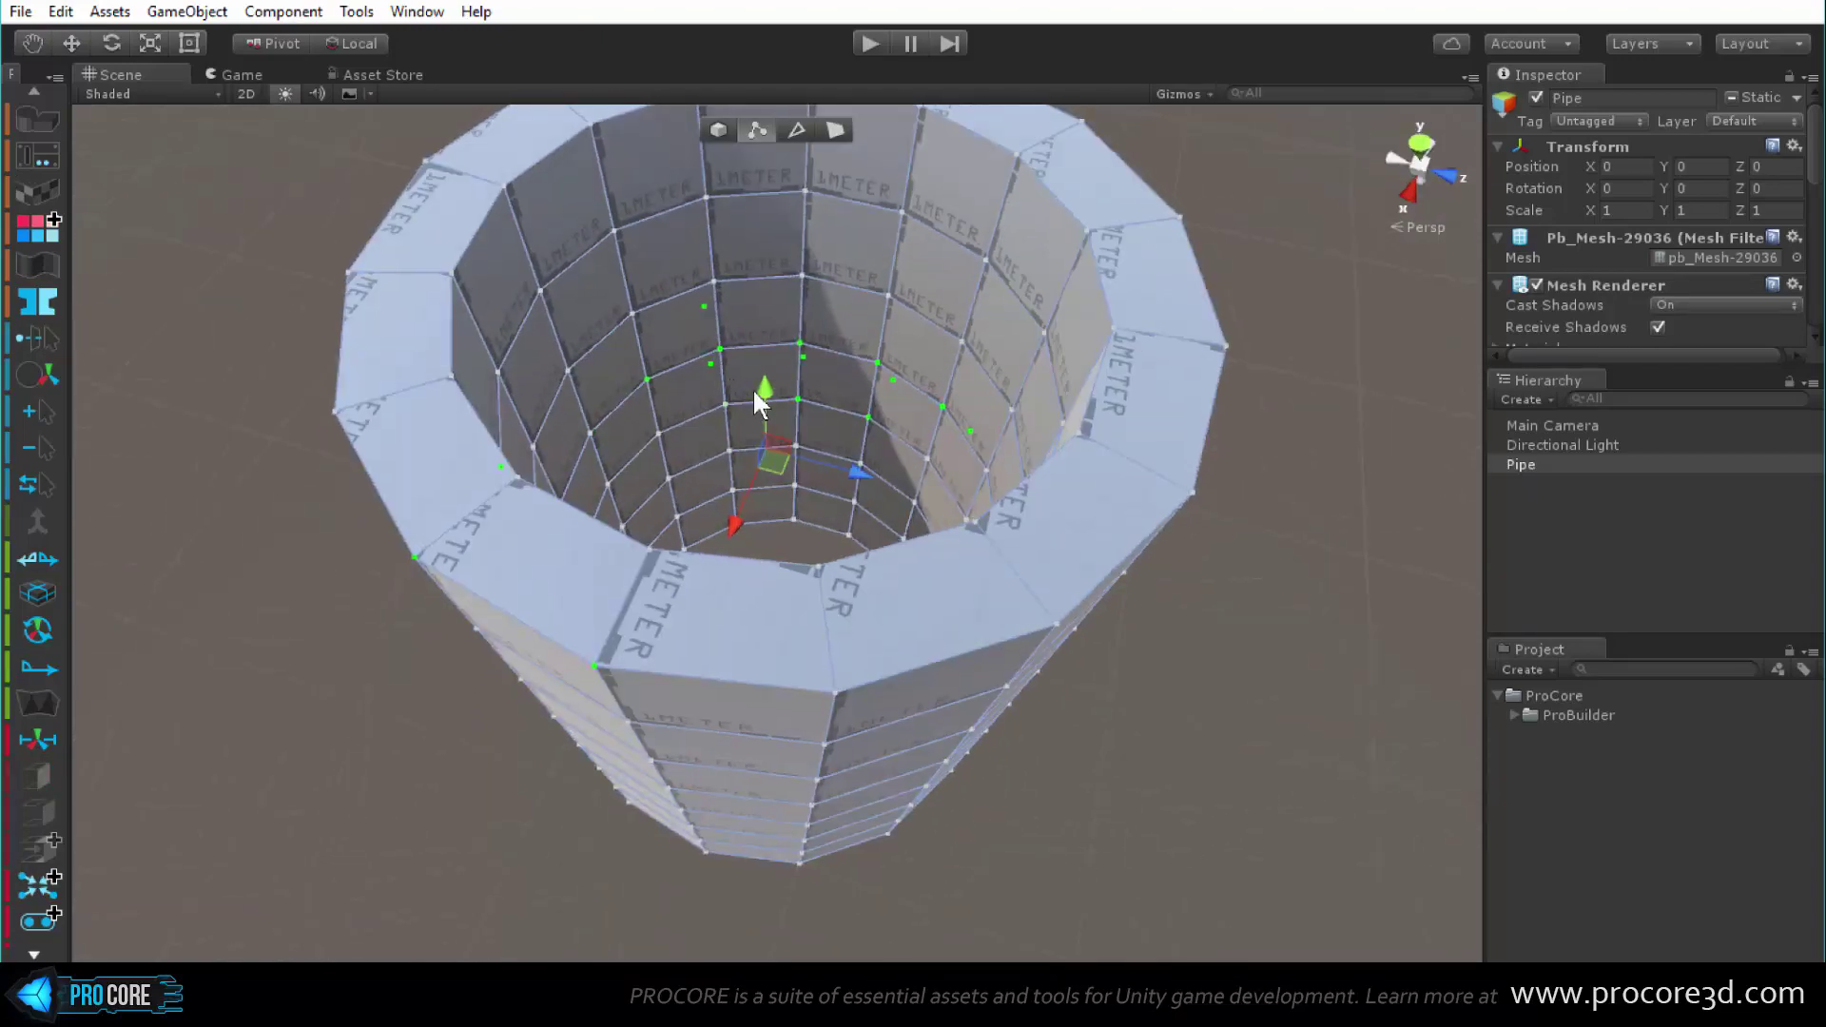
mouse_move(758, 383)
mouse_down()
mouse_move(784, 457)
mouse_move(770, 290)
mouse_move(791, 378)
mouse_move(797, 340)
mouse_up()
key(ctrl+z)
Box-select the vertices of the pipe's upper rows all the way through, and turn hidden-element selection off again
alt+drag(763, 583, 970, 514)
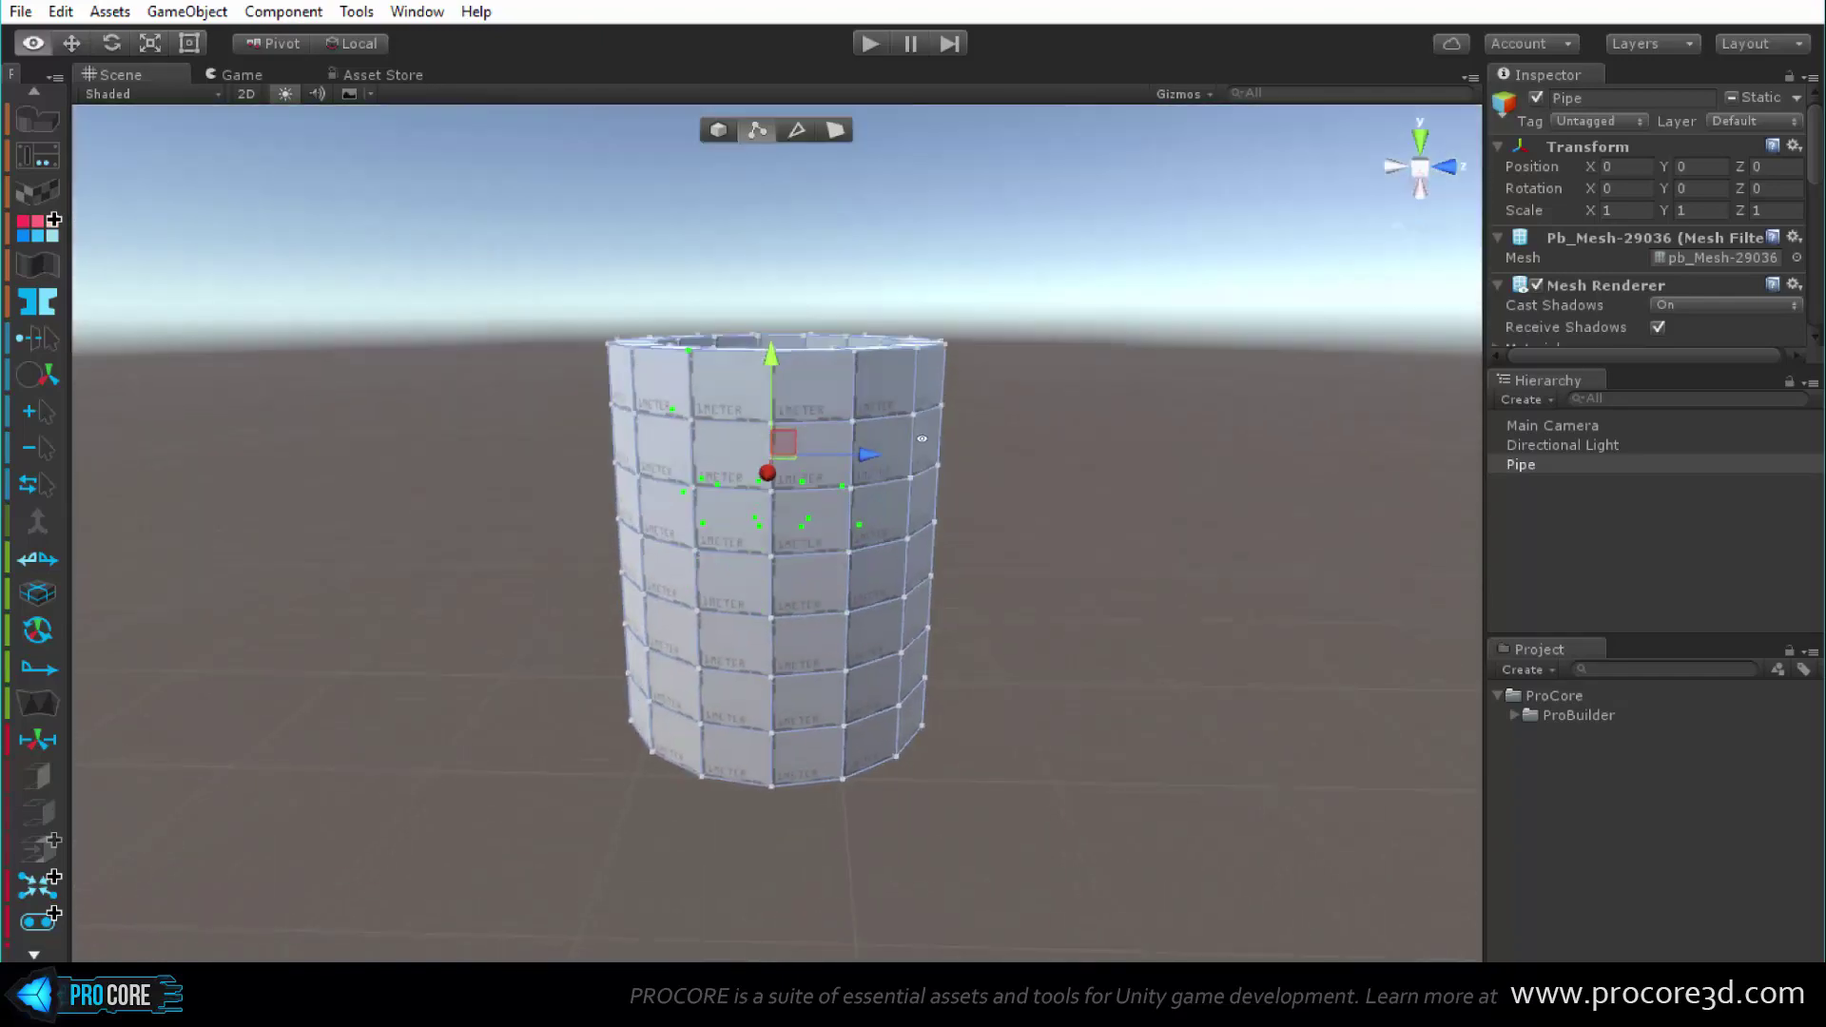
alt+drag(517, 201, 904, 630)
scroll(904, 630, up, 5)
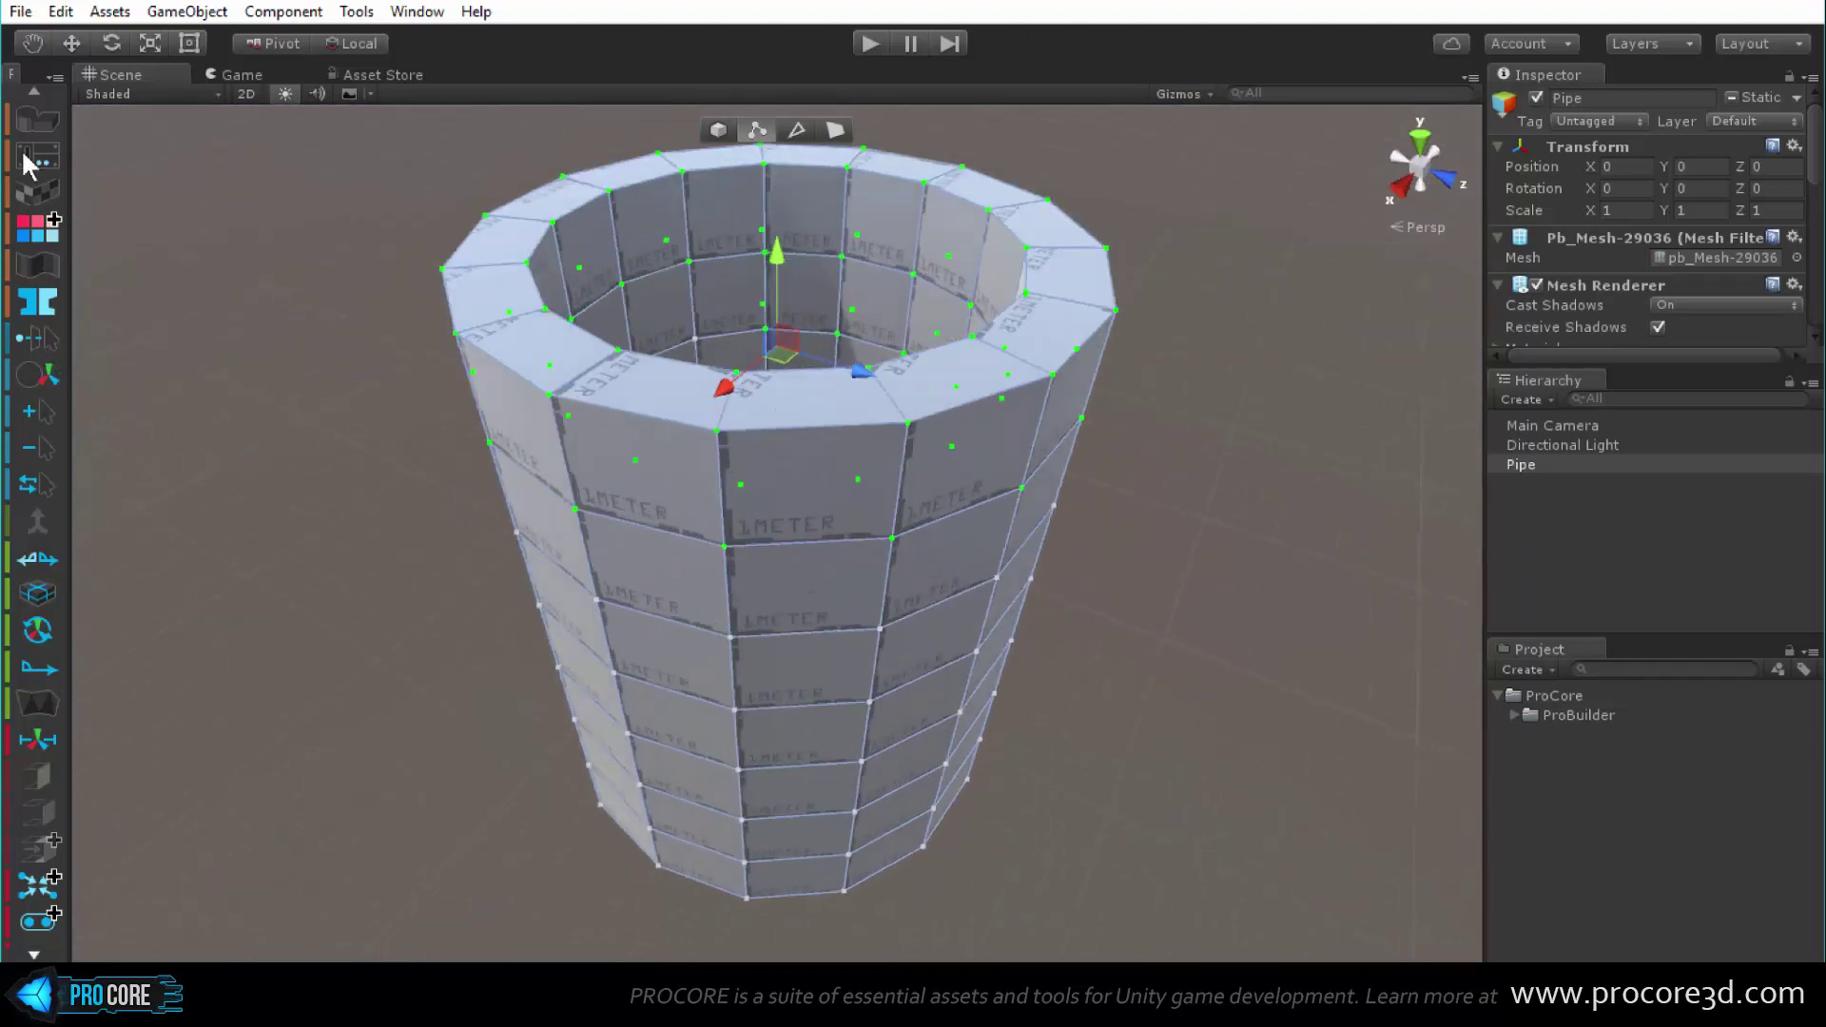
click(38, 339)
scroll(704, 475, down, 3)
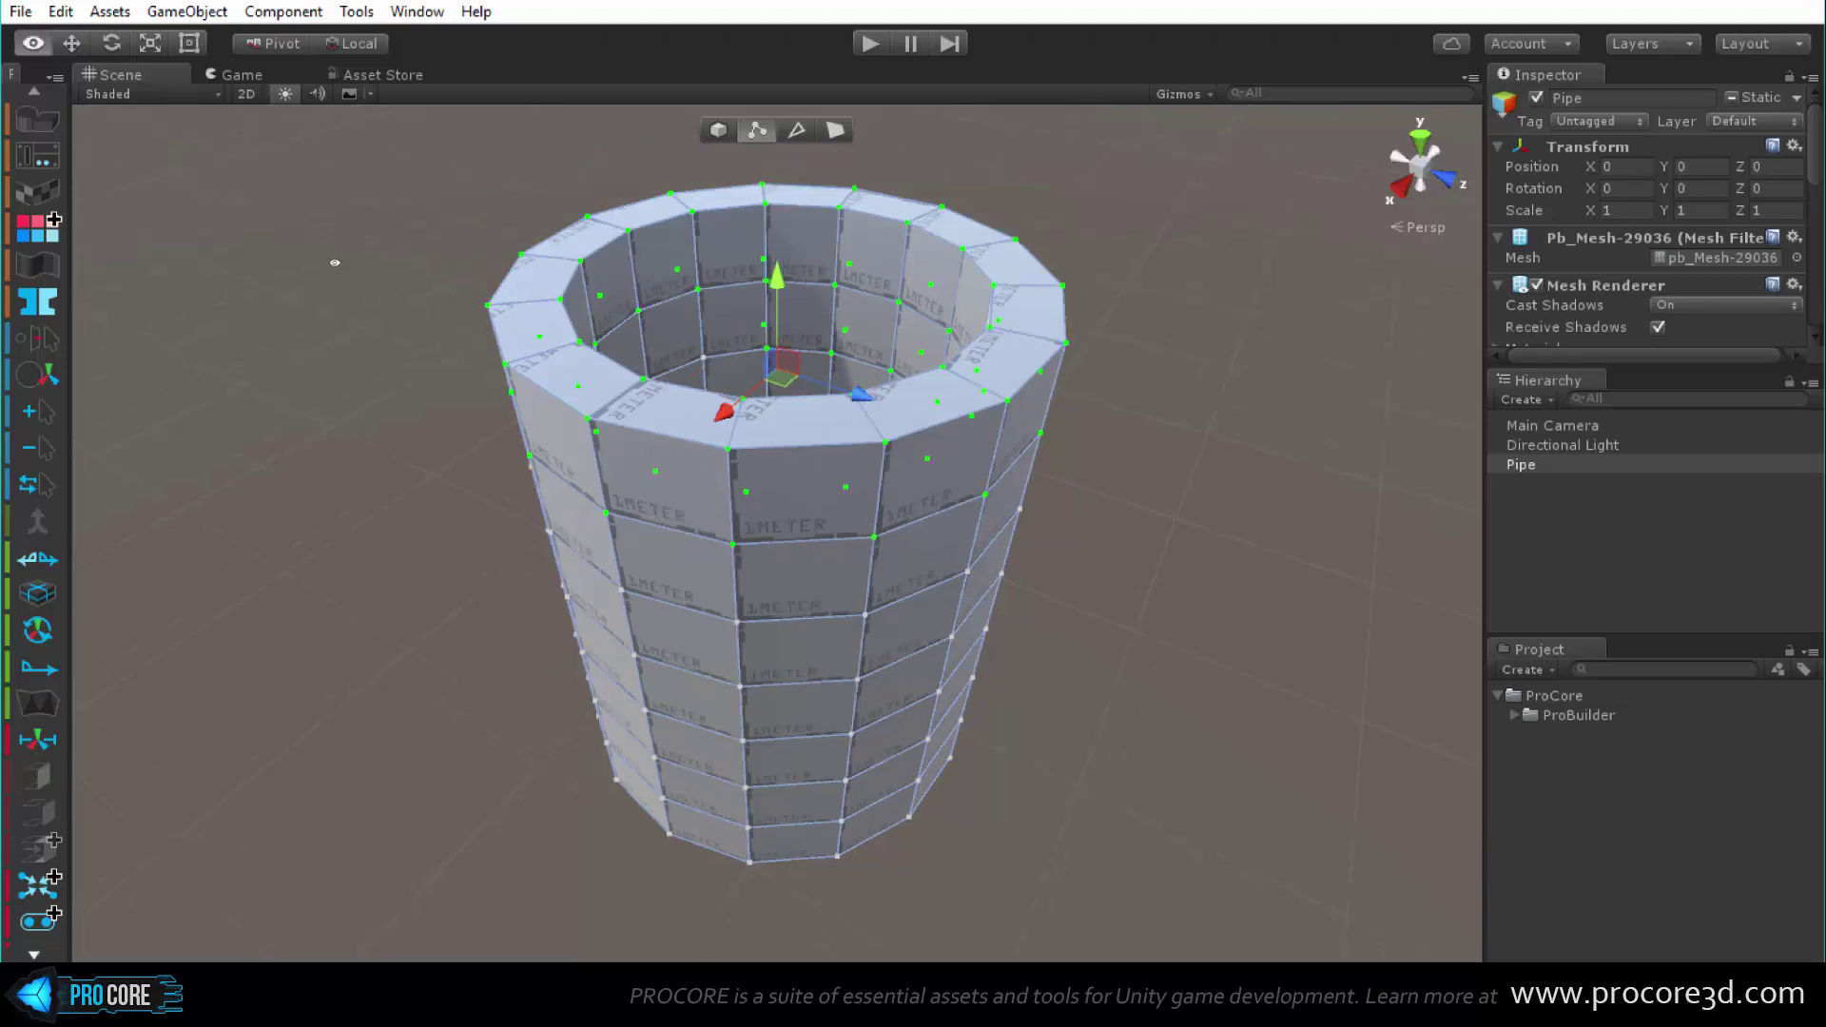
middle_drag(390, 233, 396, 267)
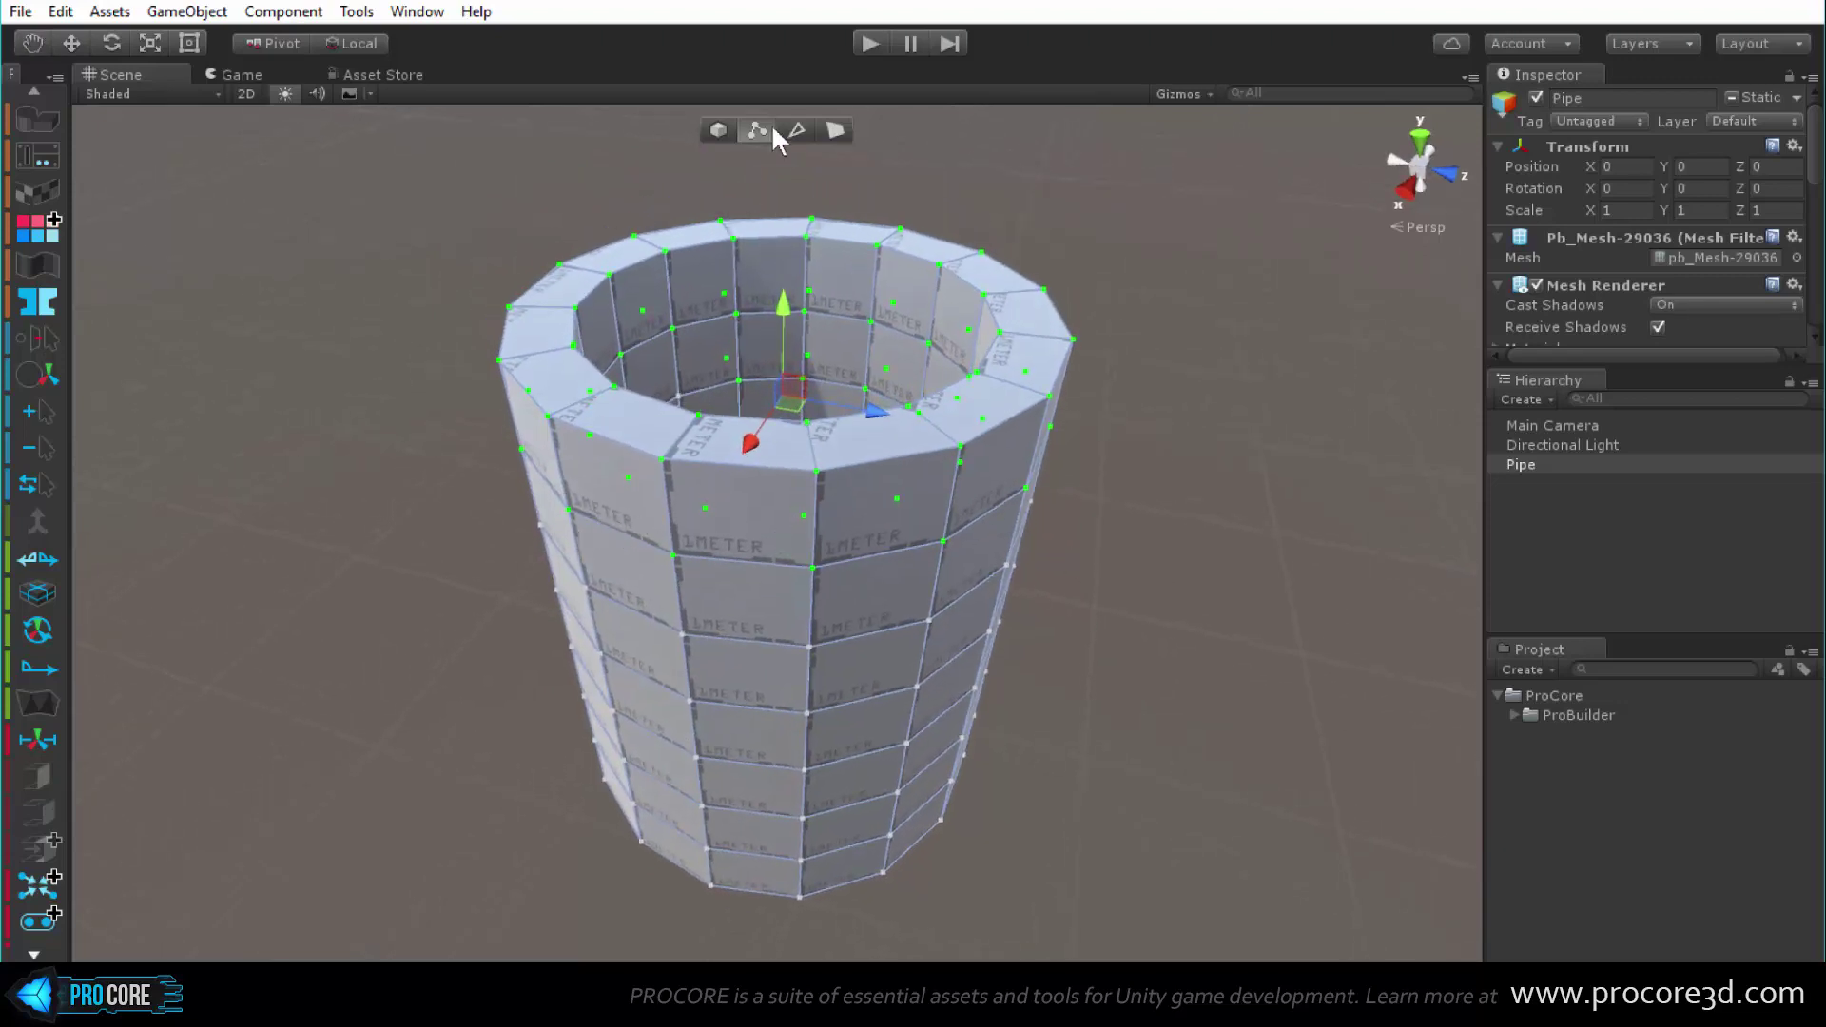
Switch to face editing and back to vertex editing, then select three corner vertices of one upper outer face and box-select a group of vertices
click(841, 129)
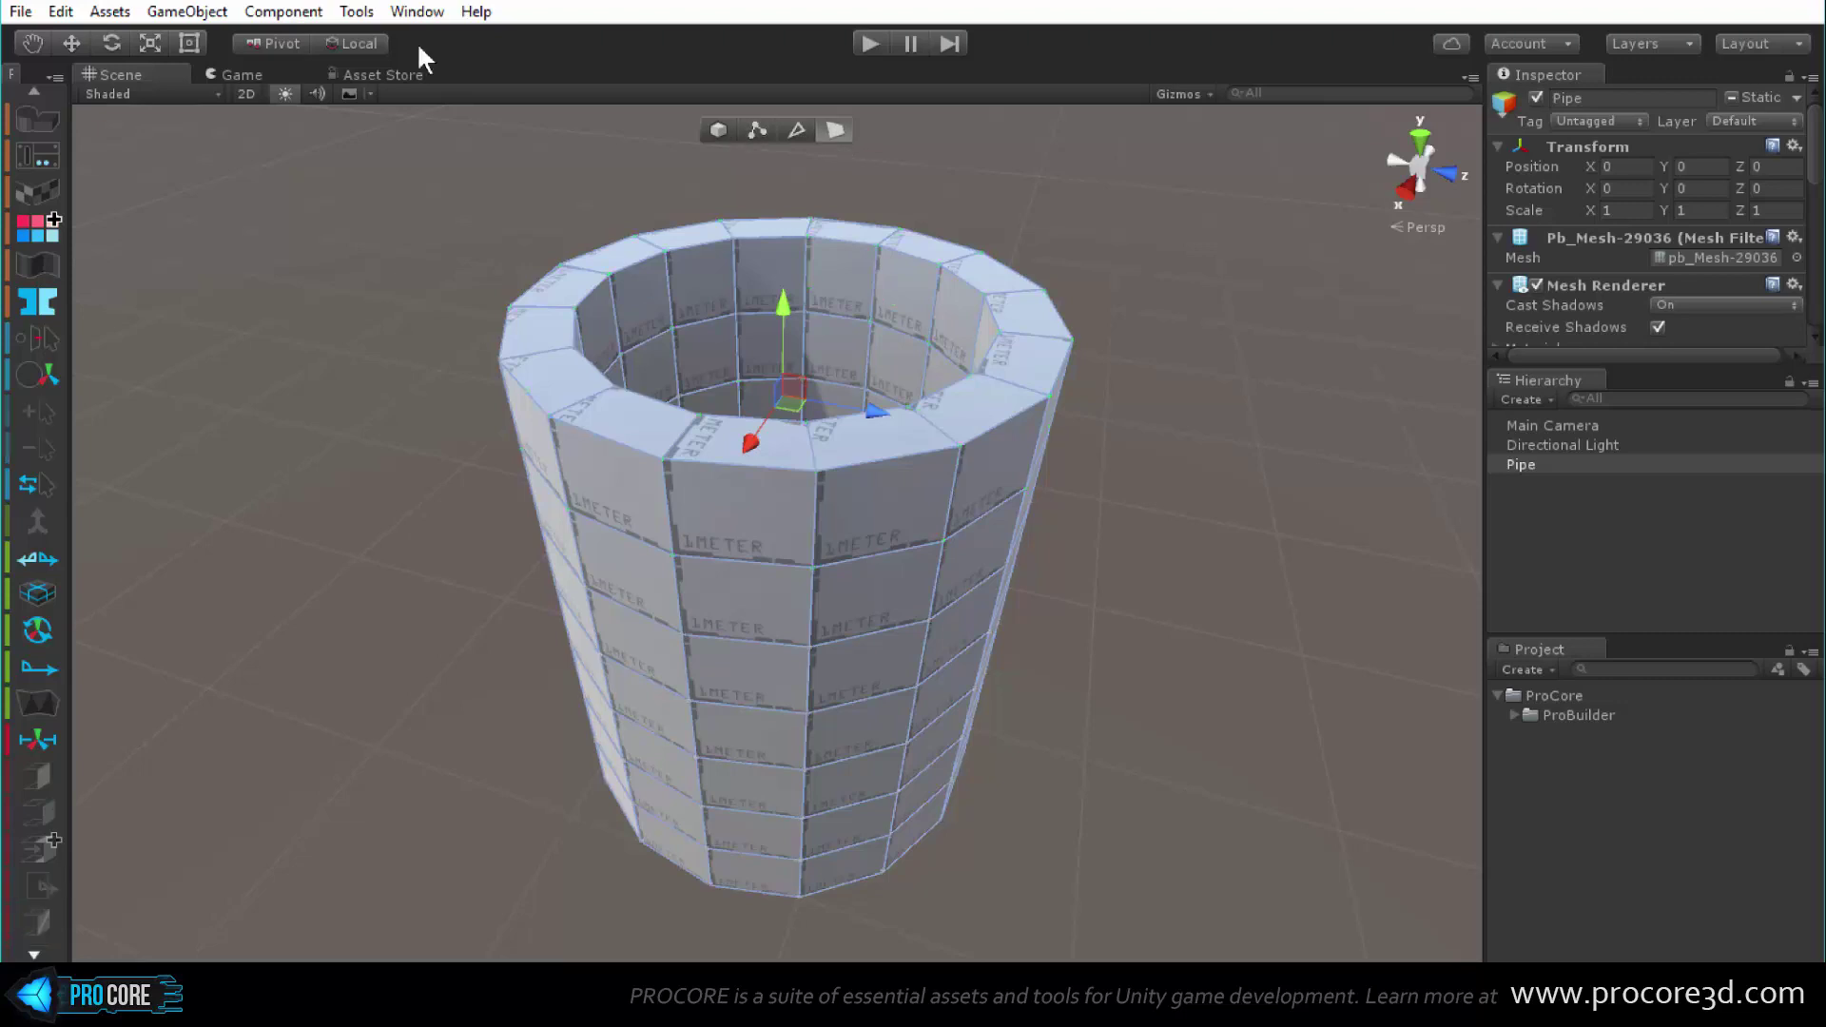
click(756, 130)
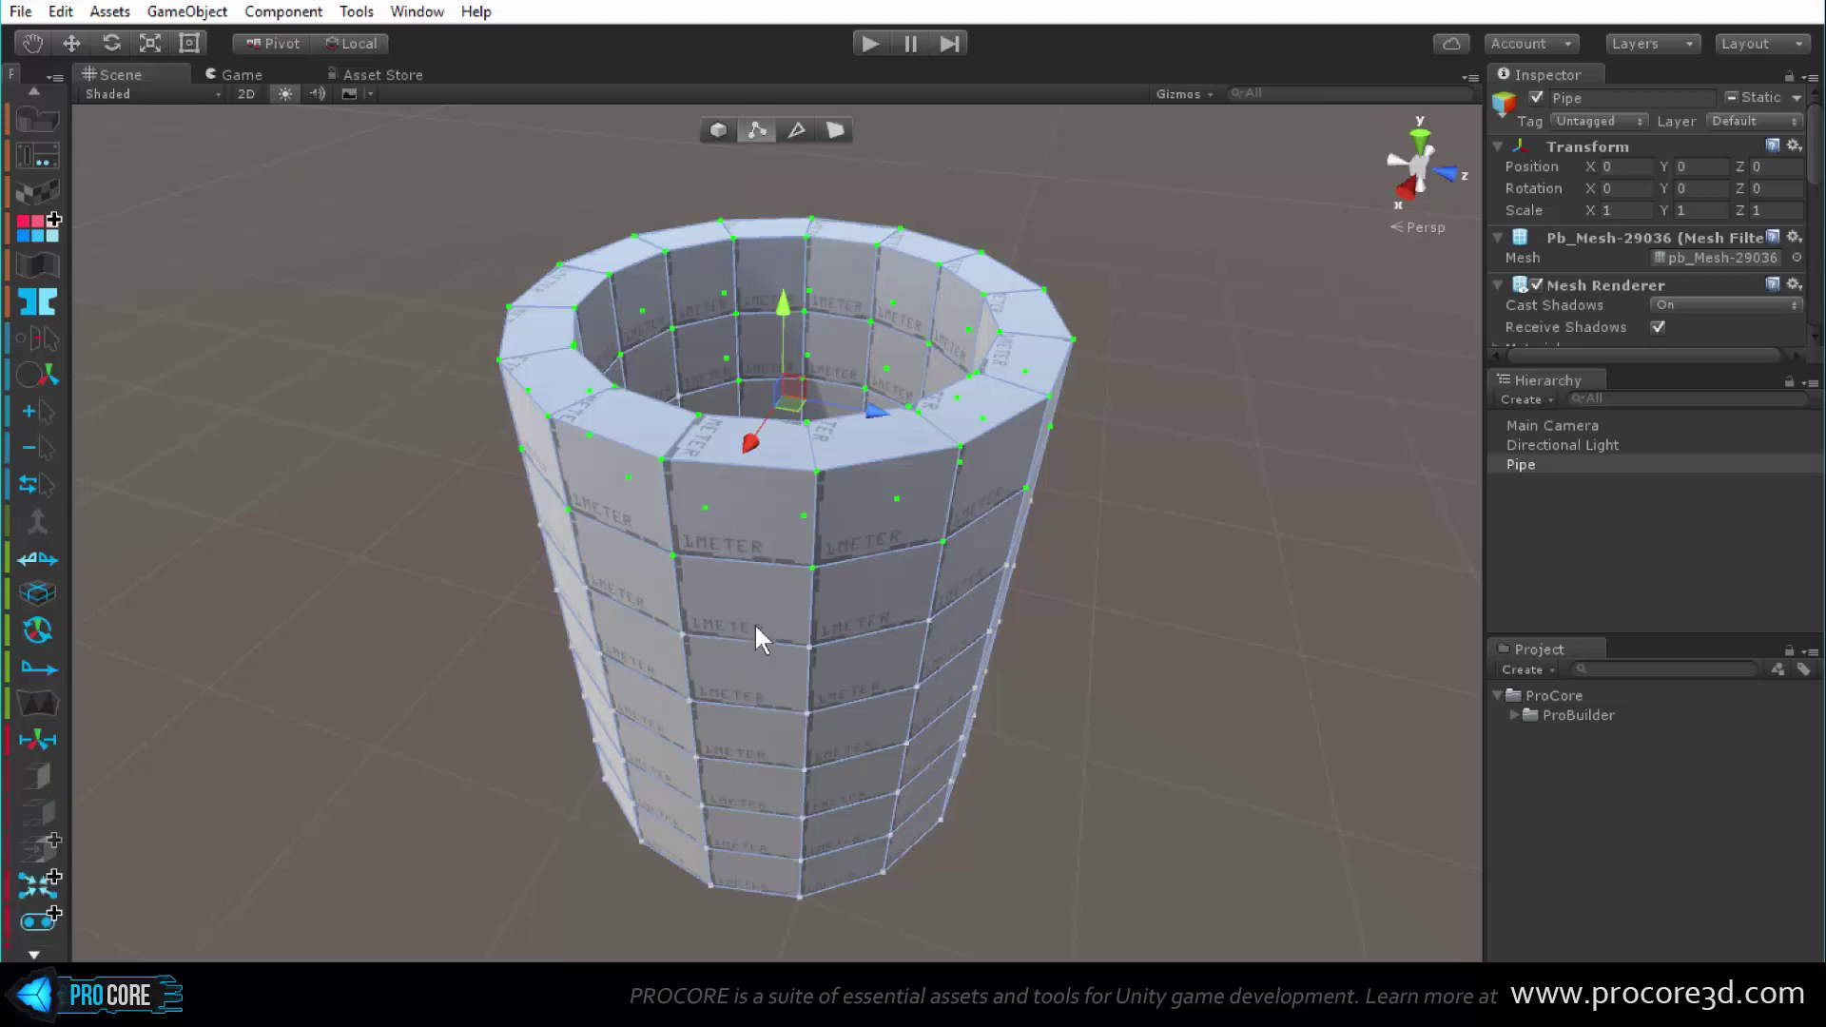
click(815, 568)
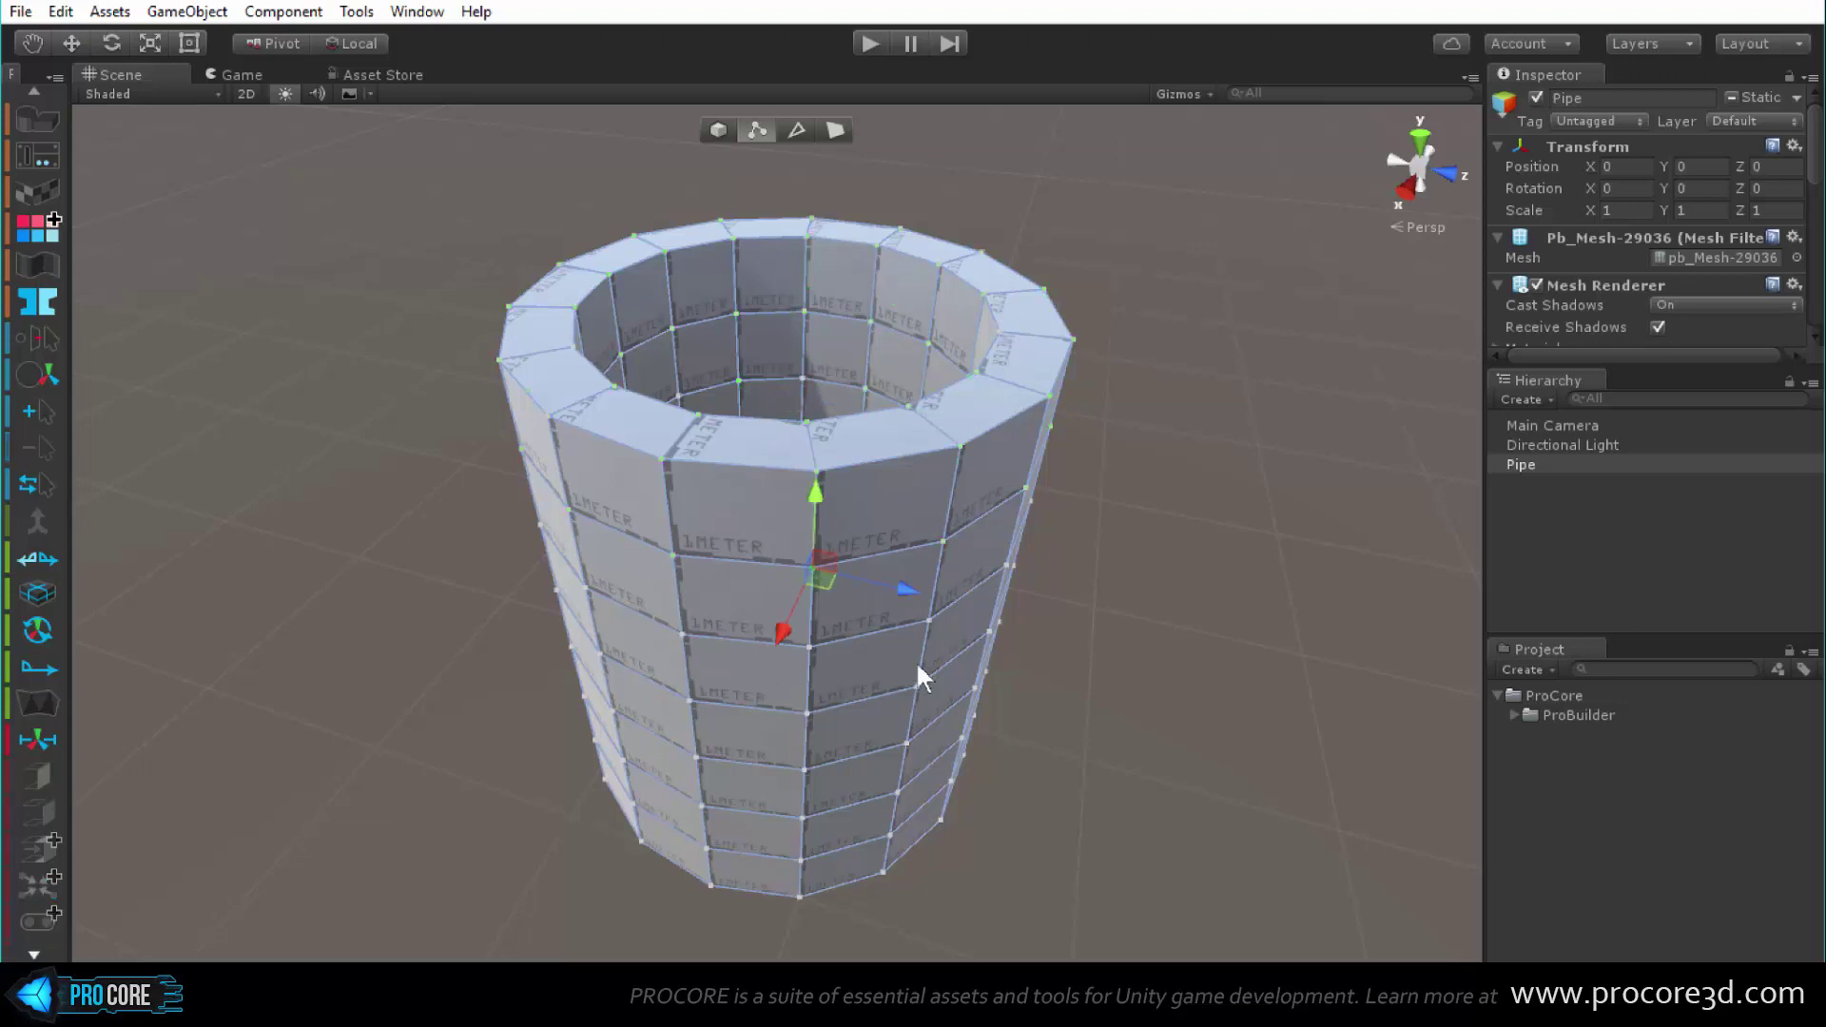
shift+click(942, 539)
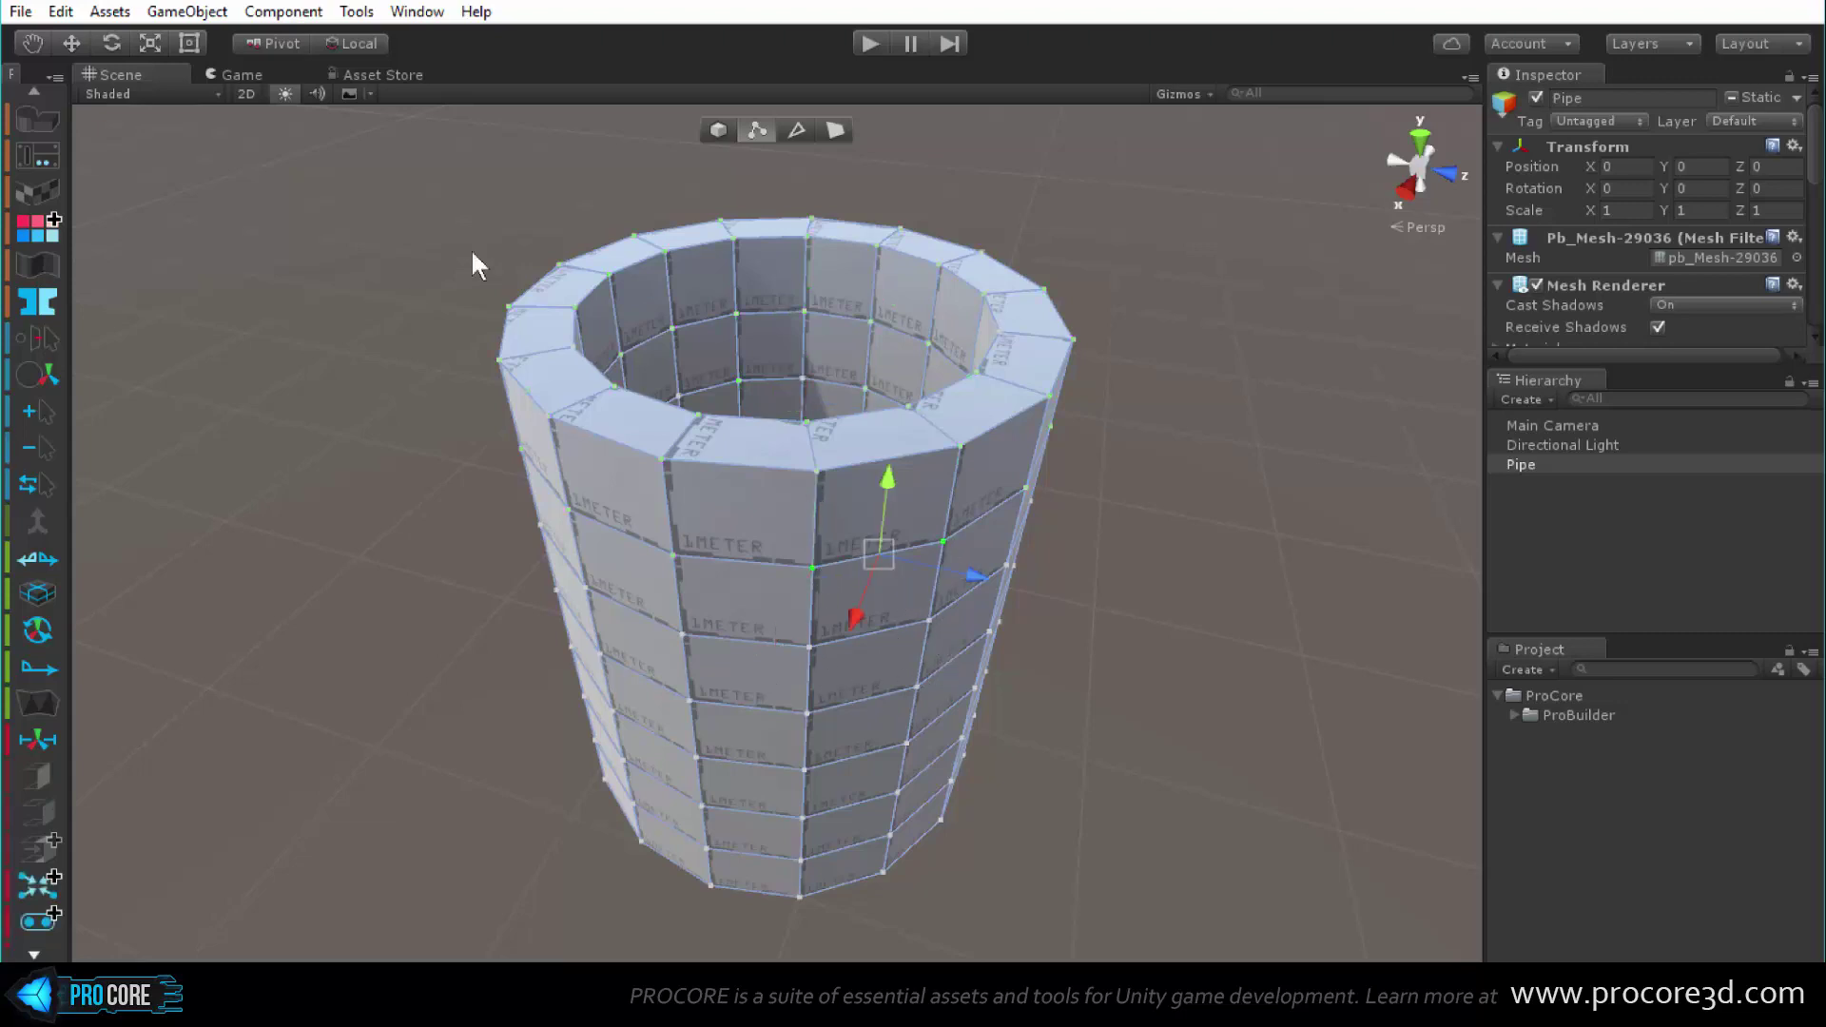
shift+click(961, 445)
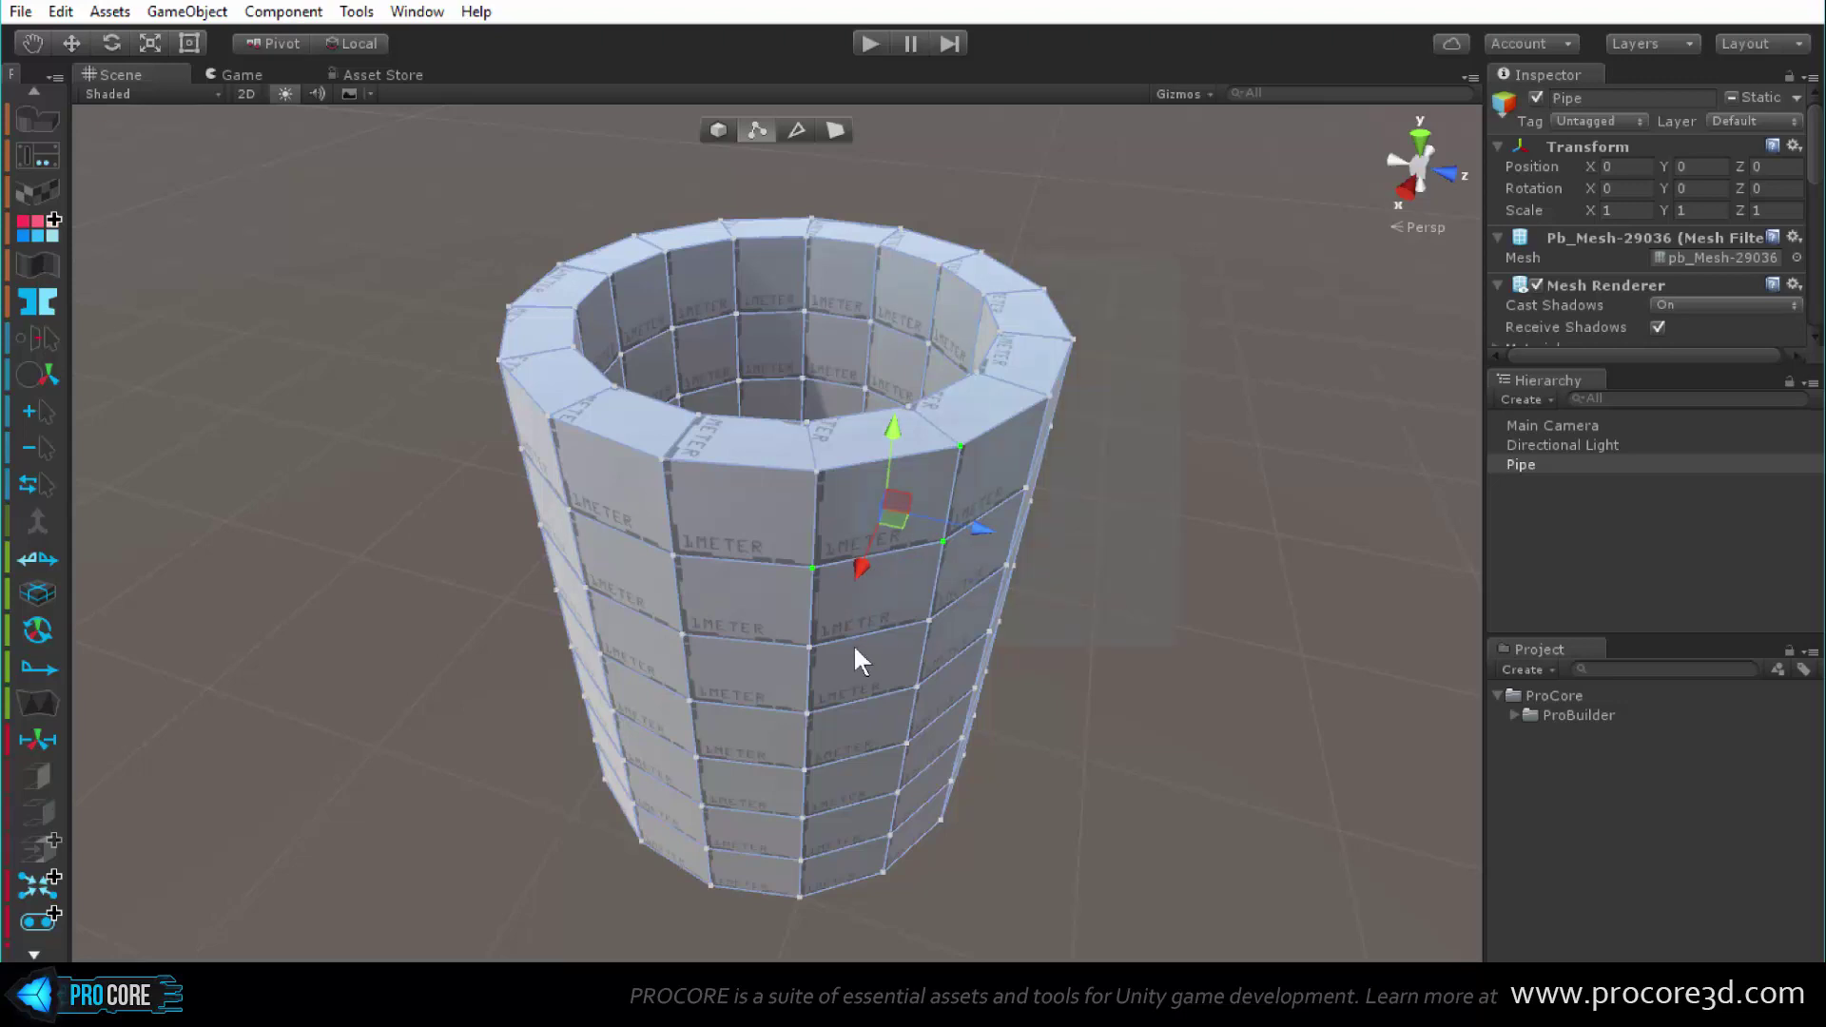
drag(853, 643, 853, 643)
drag(428, 304, 799, 755)
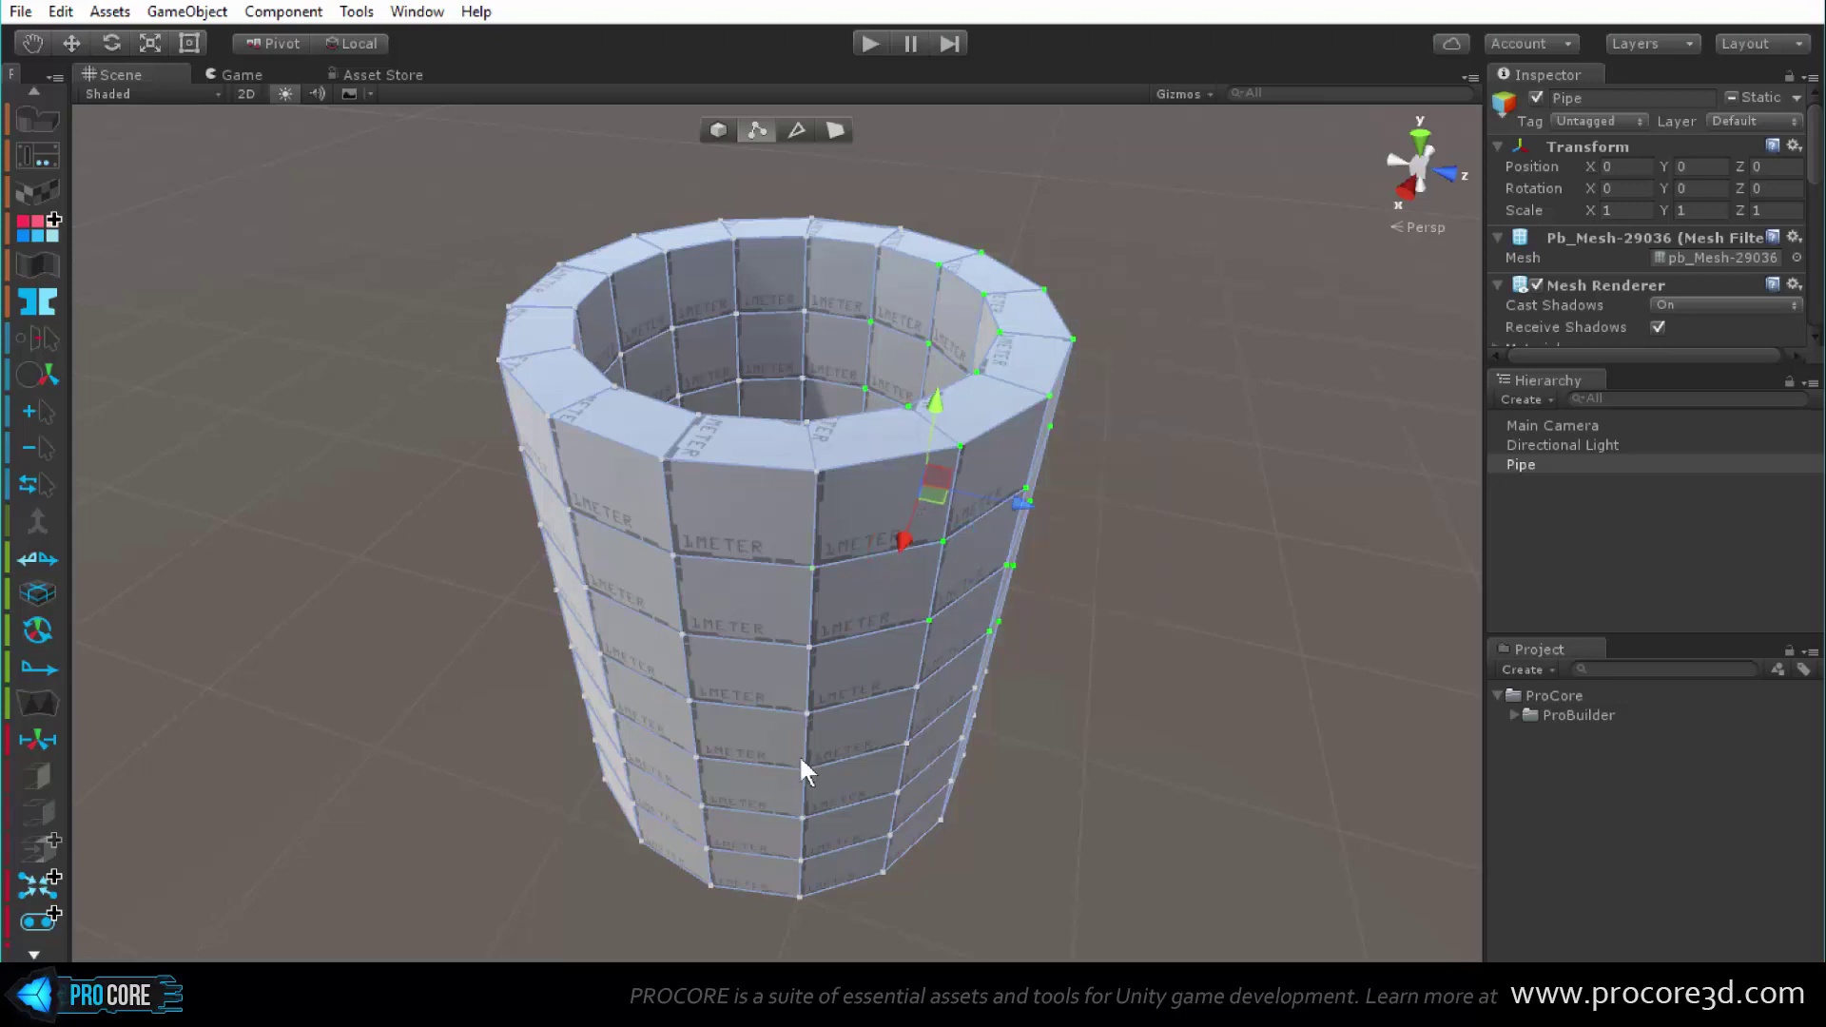
Switch to edge editing, select several individual edges around the pipe's upper rim, and box-select a large group of edges
click(797, 130)
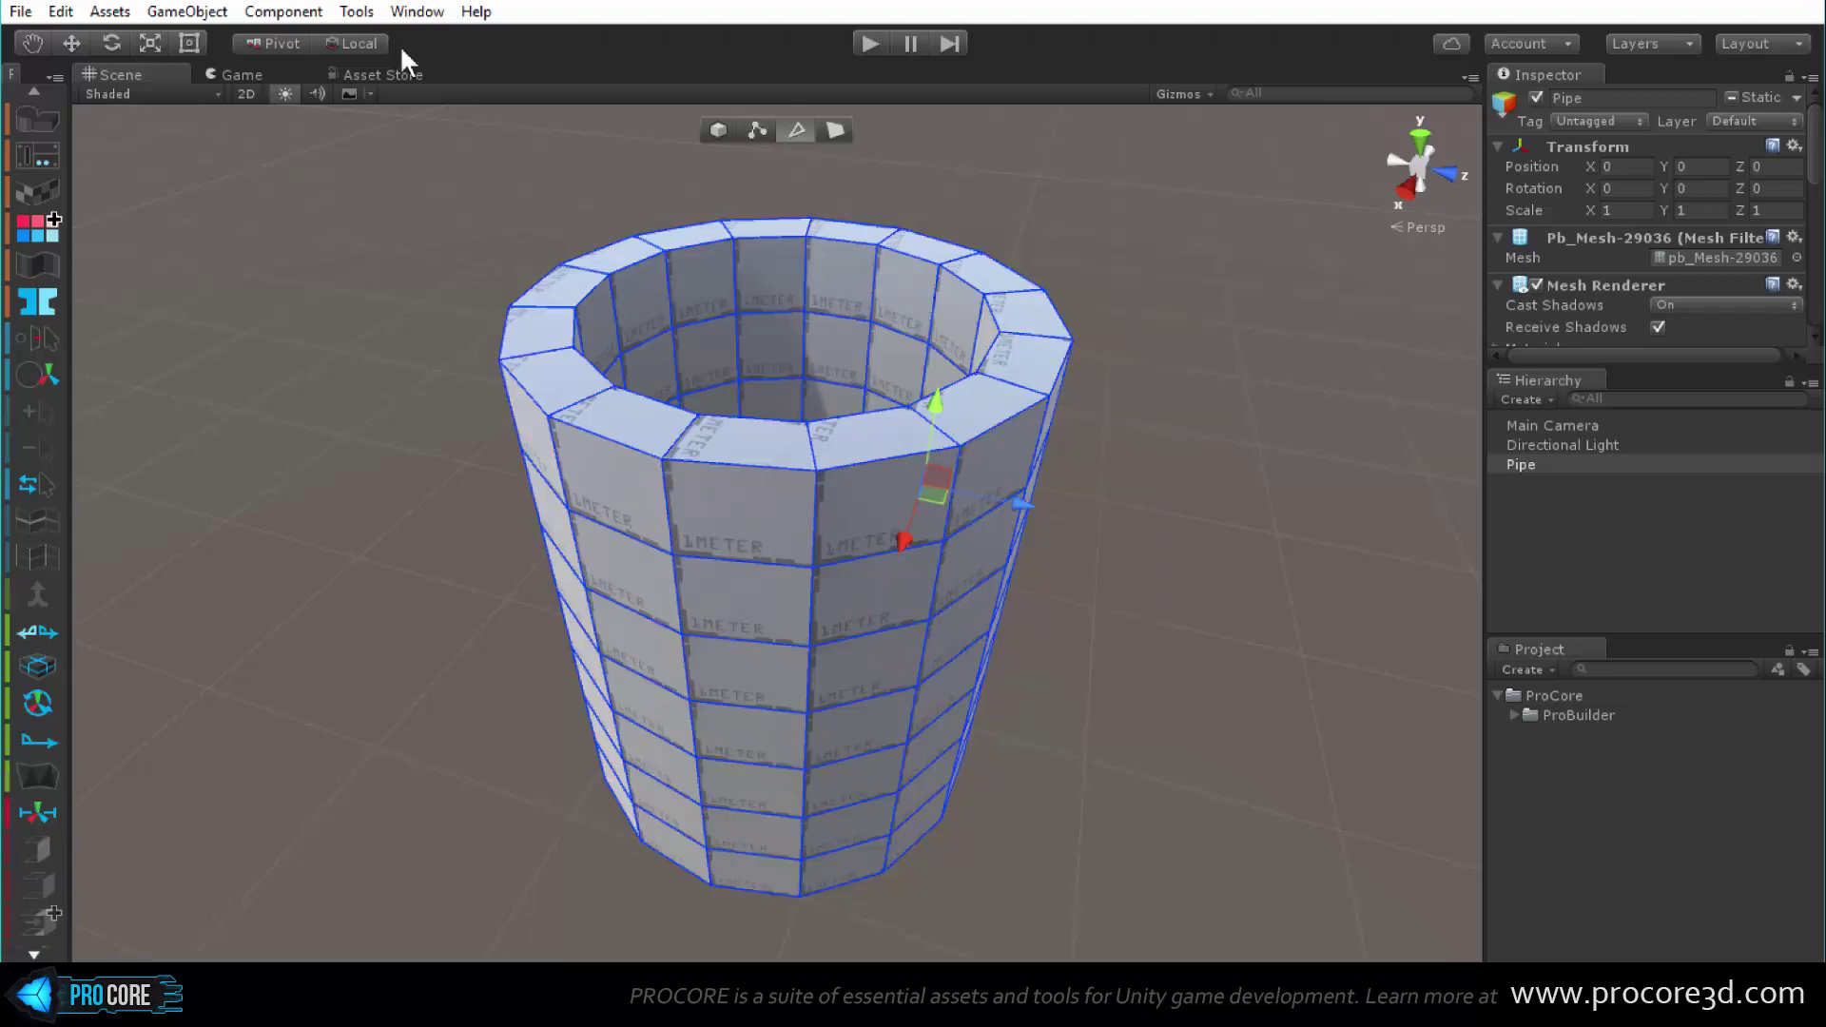
click(763, 466)
shift+click(940, 457)
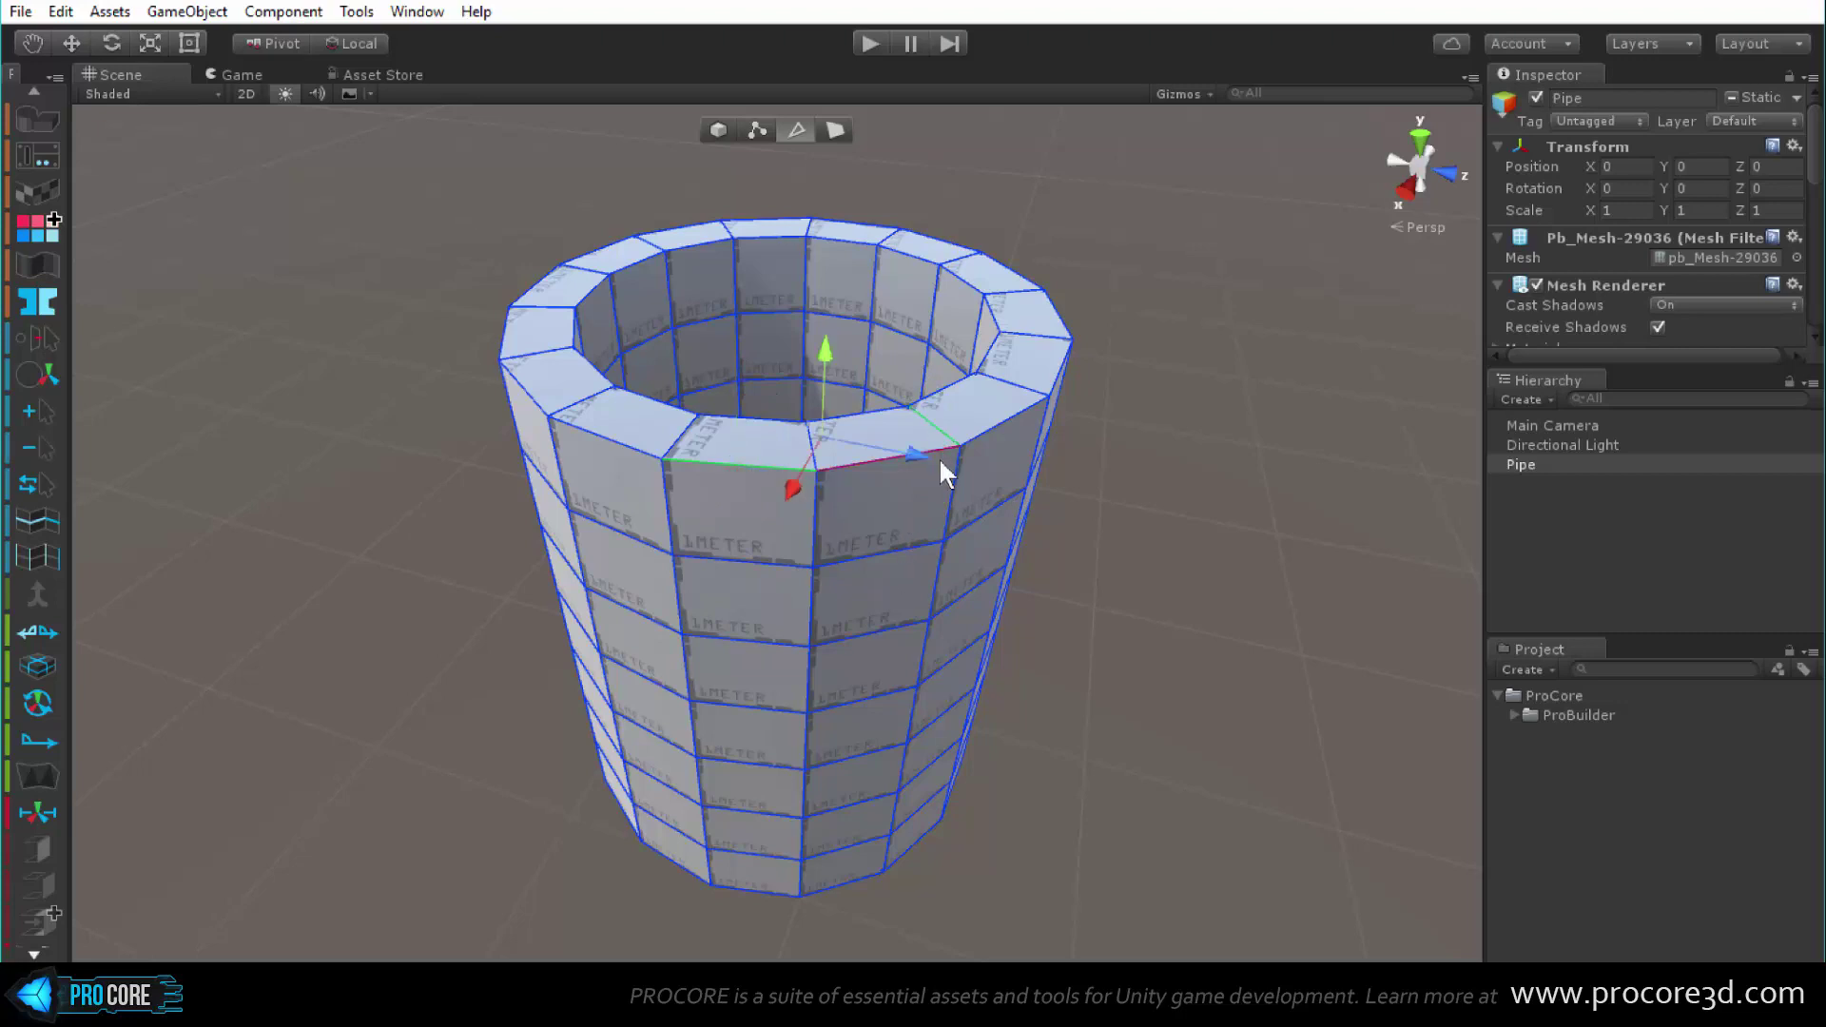
shift+click(587, 432)
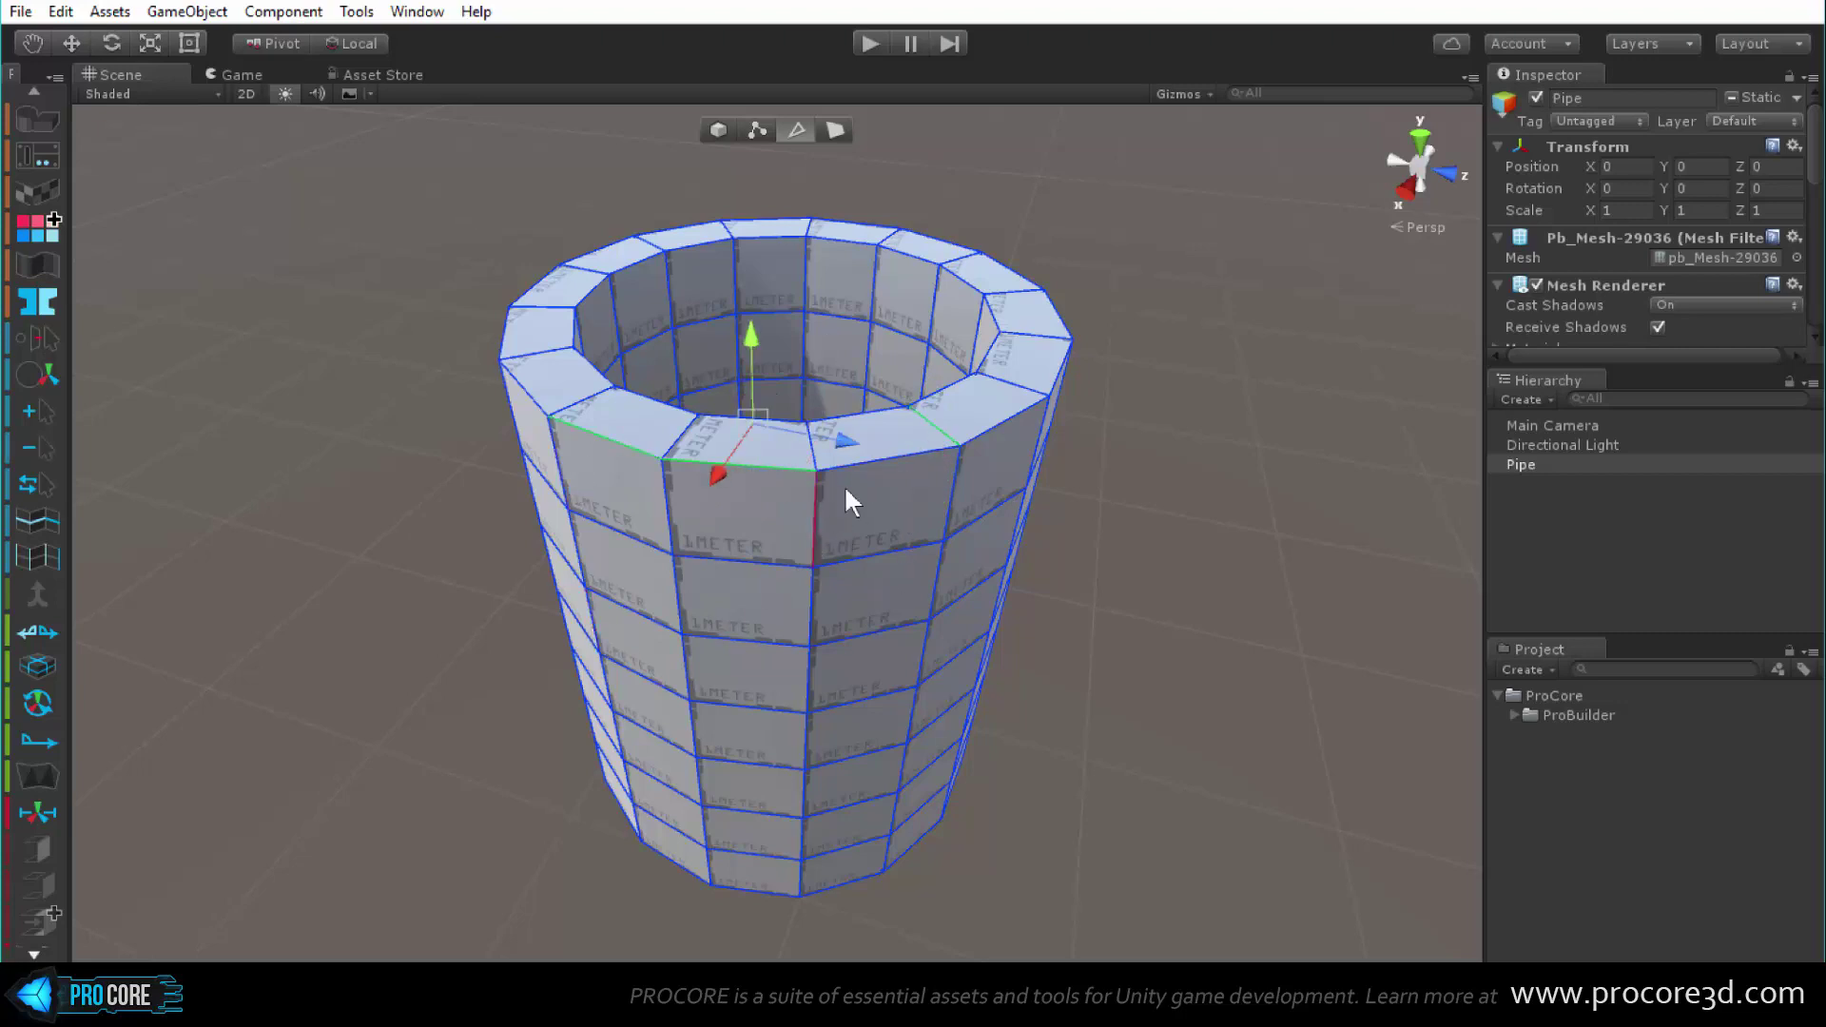
shift+click(880, 462)
drag(1123, 750, 642, 225)
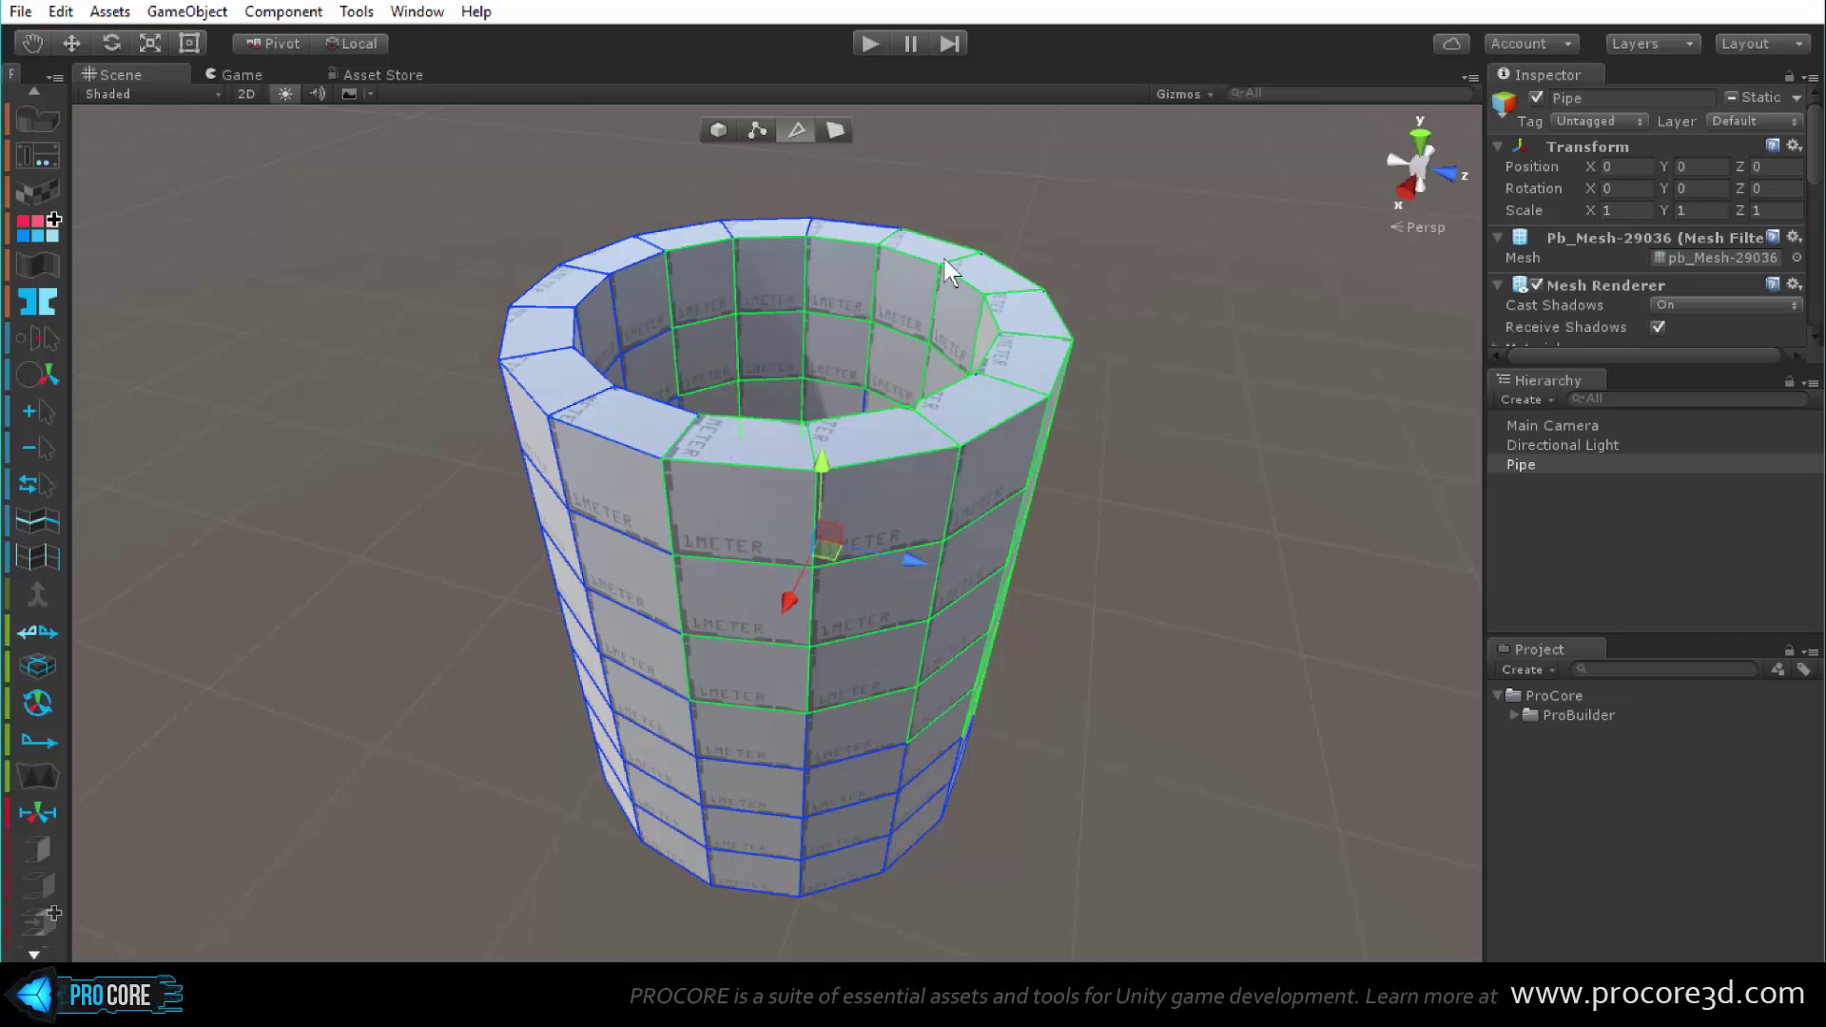
Cycle the element modes back to edge editing and select all edges of single outer faces, ending with an uppermost front face
click(758, 130)
key(h)
key(h)
click(612, 490)
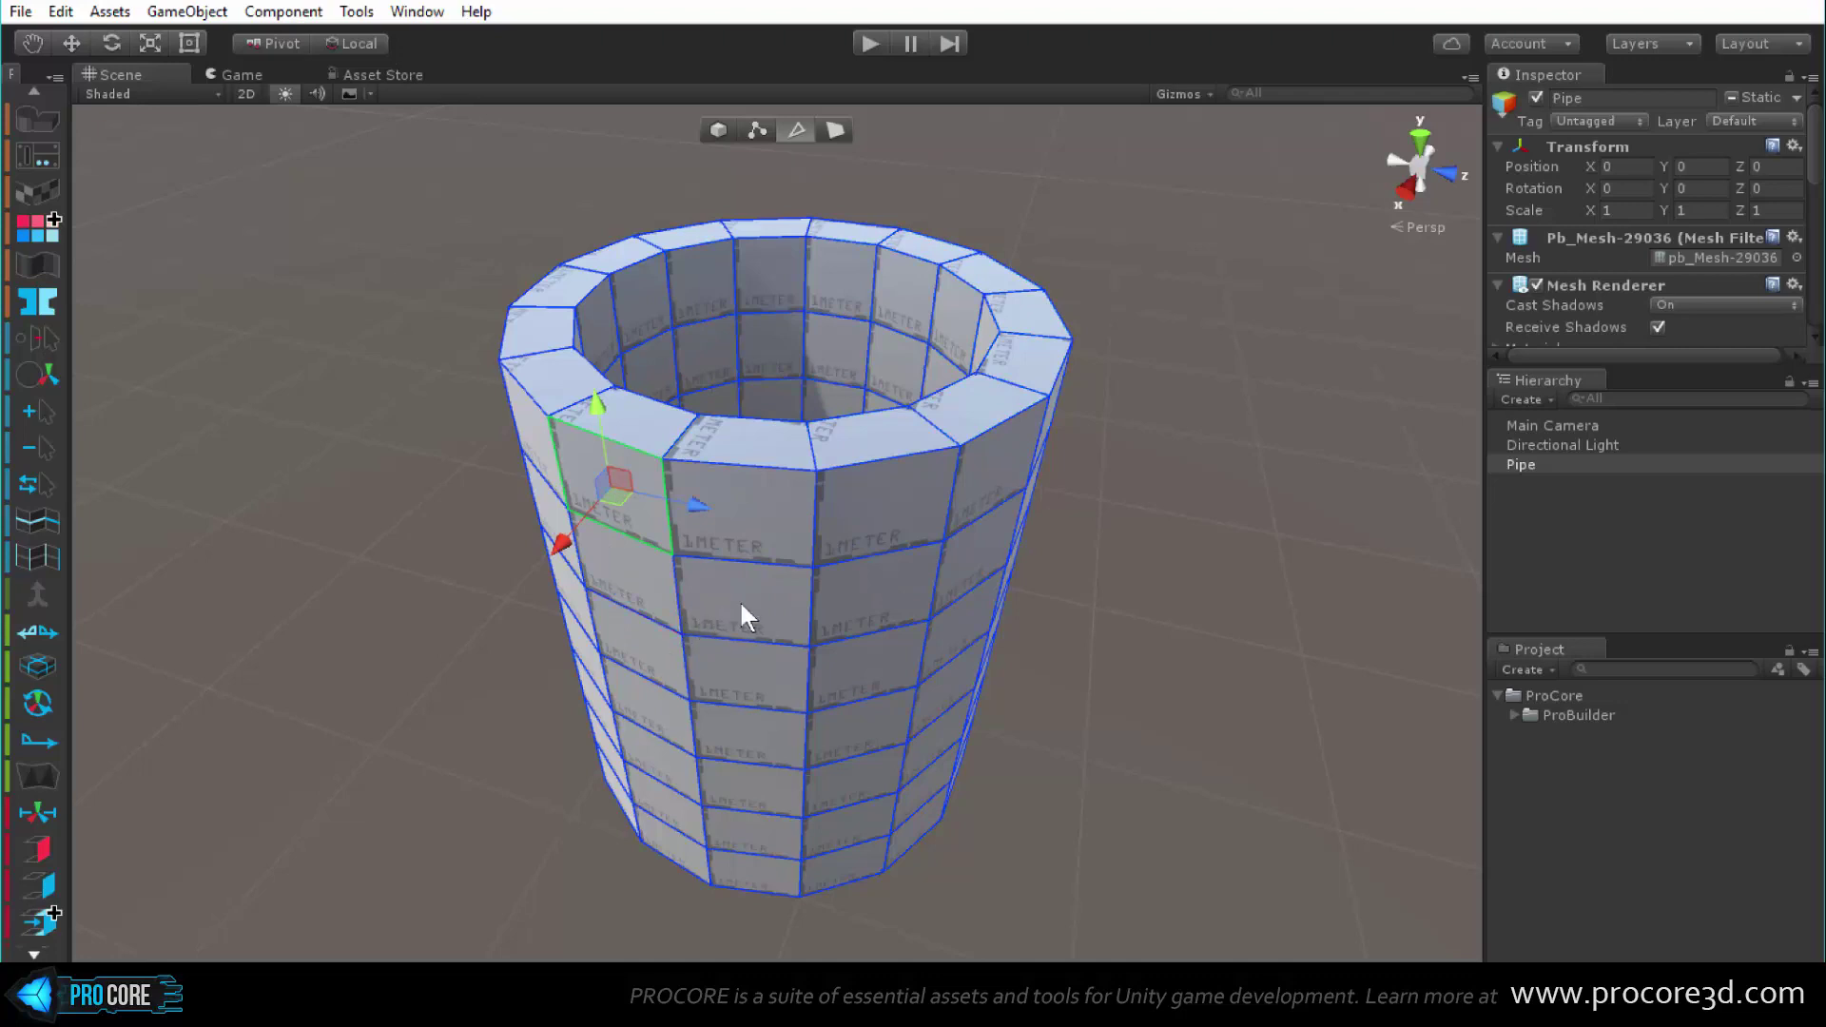
click(741, 607)
click(891, 515)
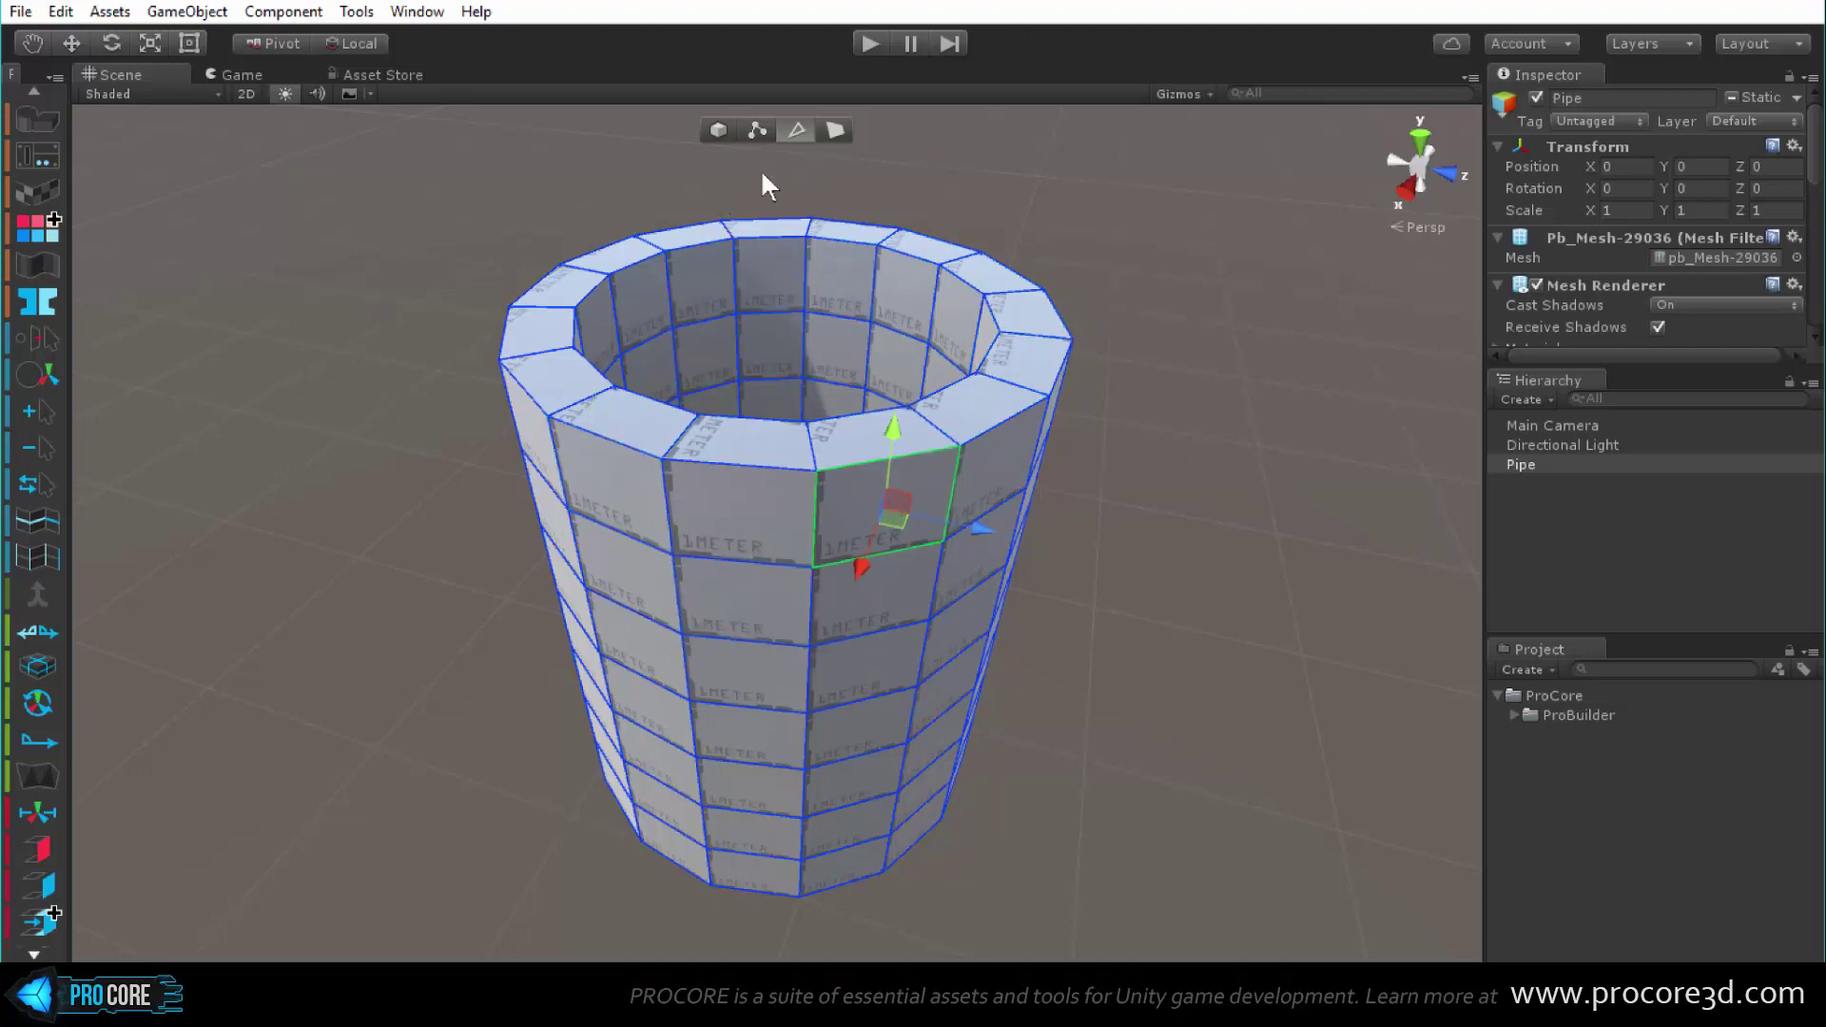
click(740, 518)
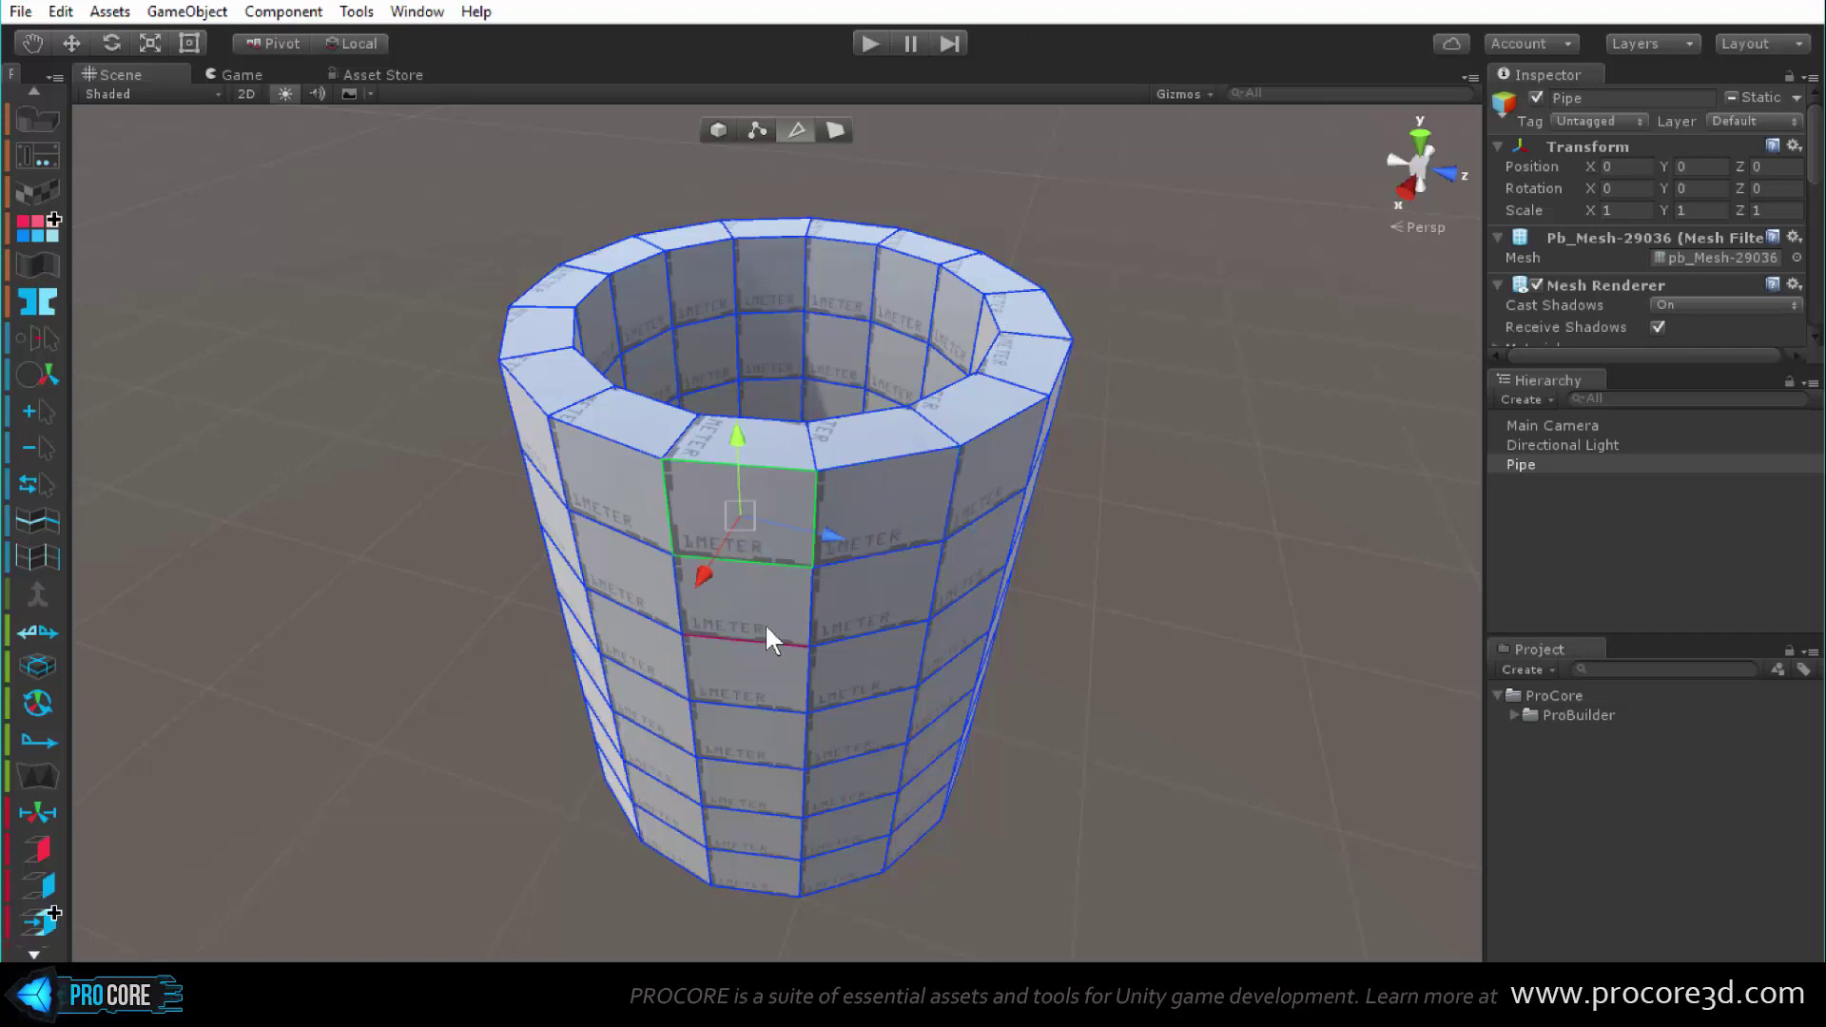
Add the edges of three neighbouring faces in the two uppermost outer rows to the edge selection
shift+click(742, 599)
shift+click(883, 522)
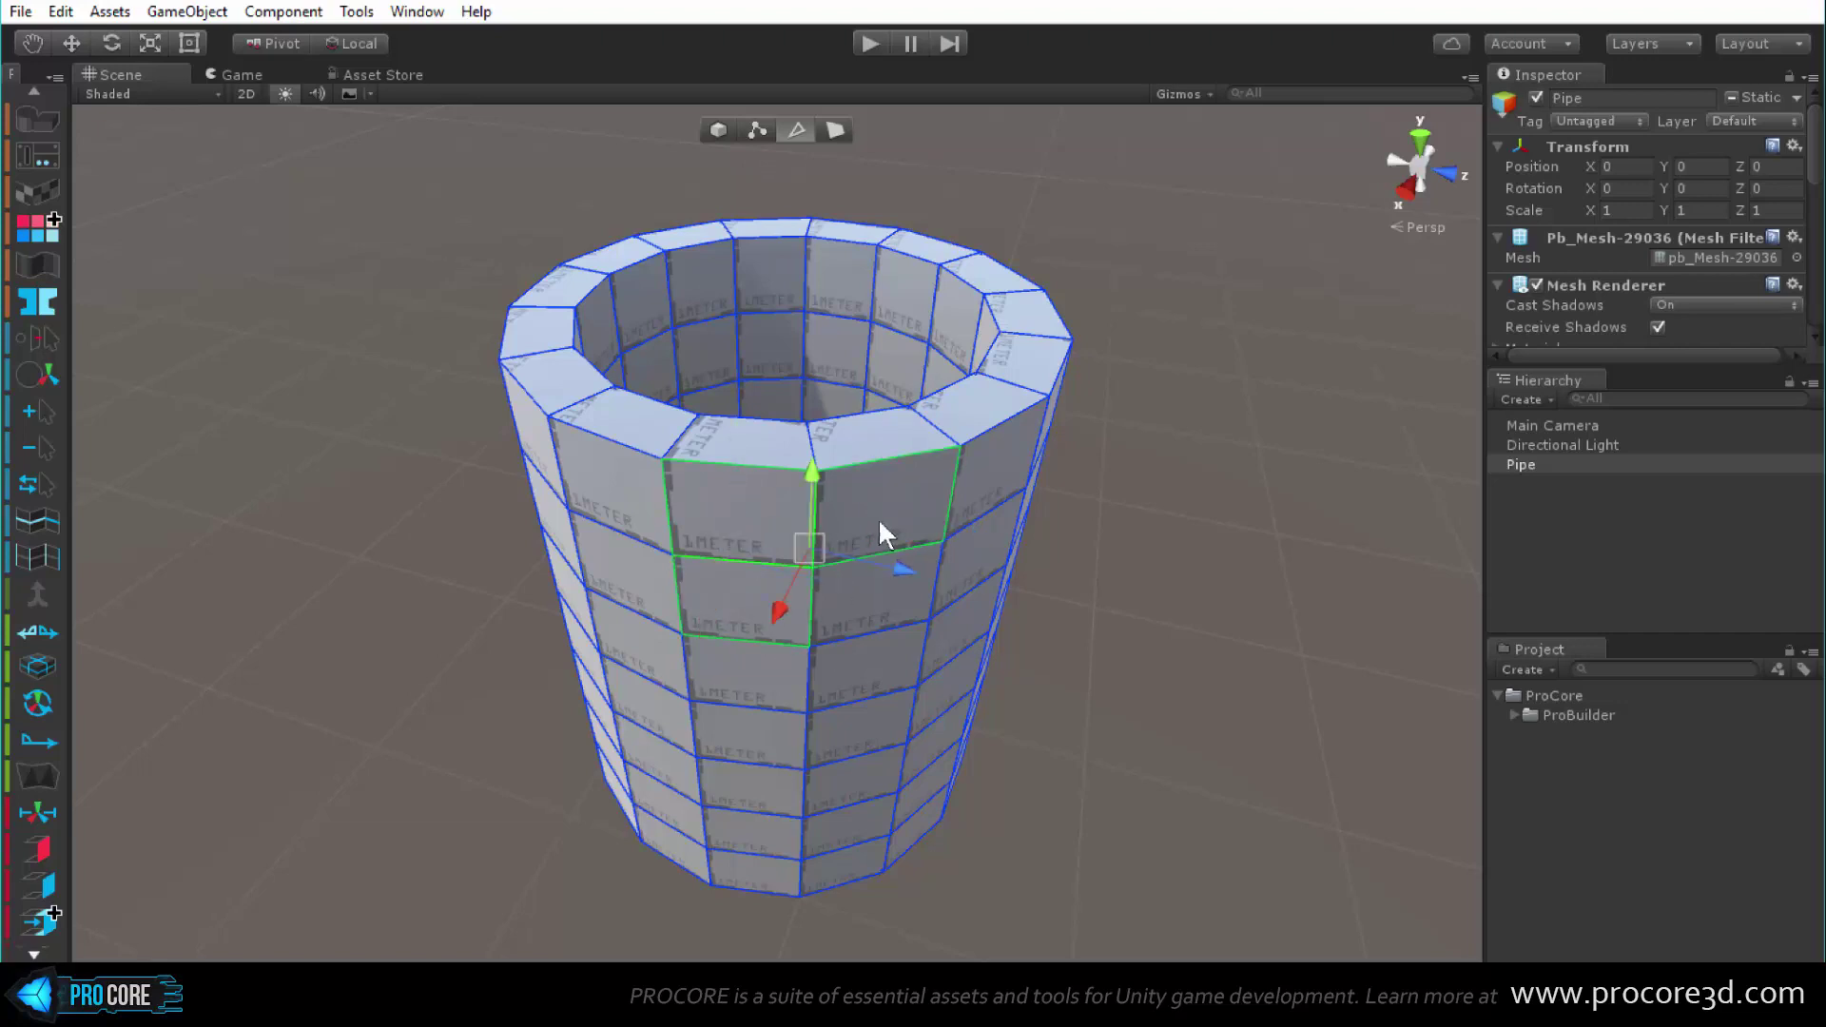
shift+click(628, 586)
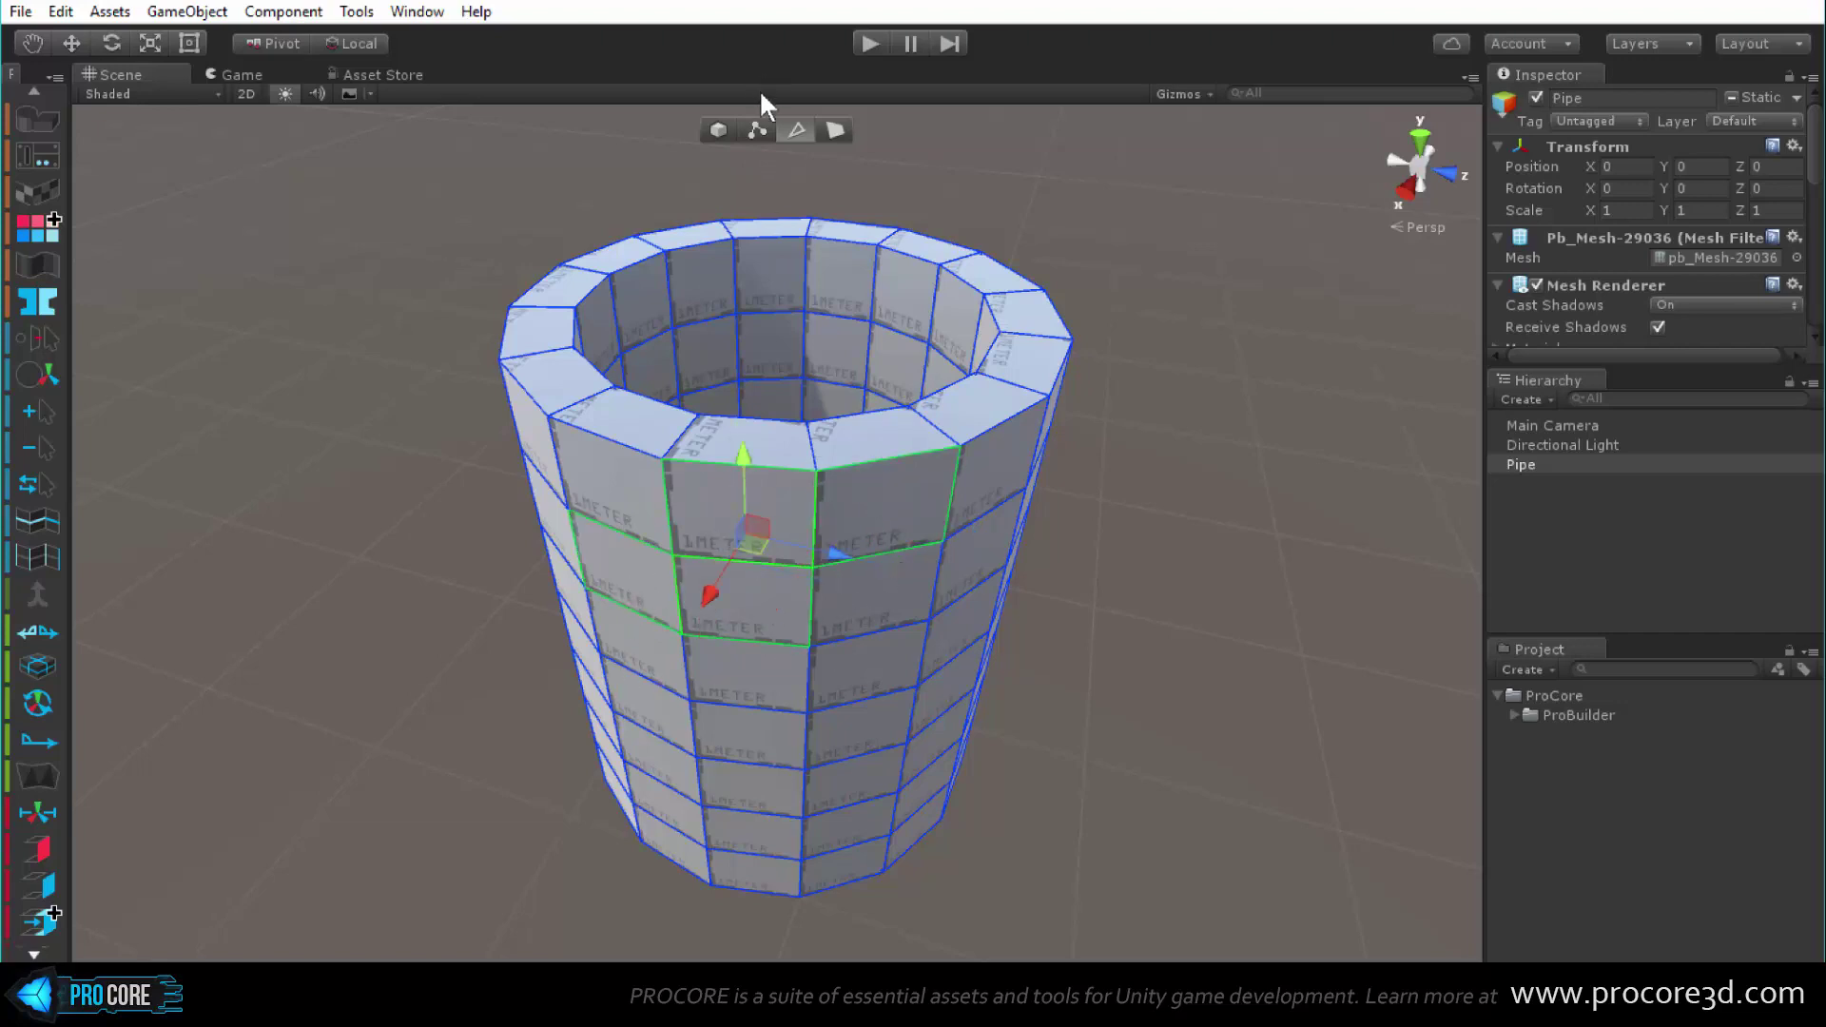
Switch to vertex editing and select vertices by whole faces, adding adjacent ones and ending with the uppermost front face's four corners
click(757, 130)
click(620, 487)
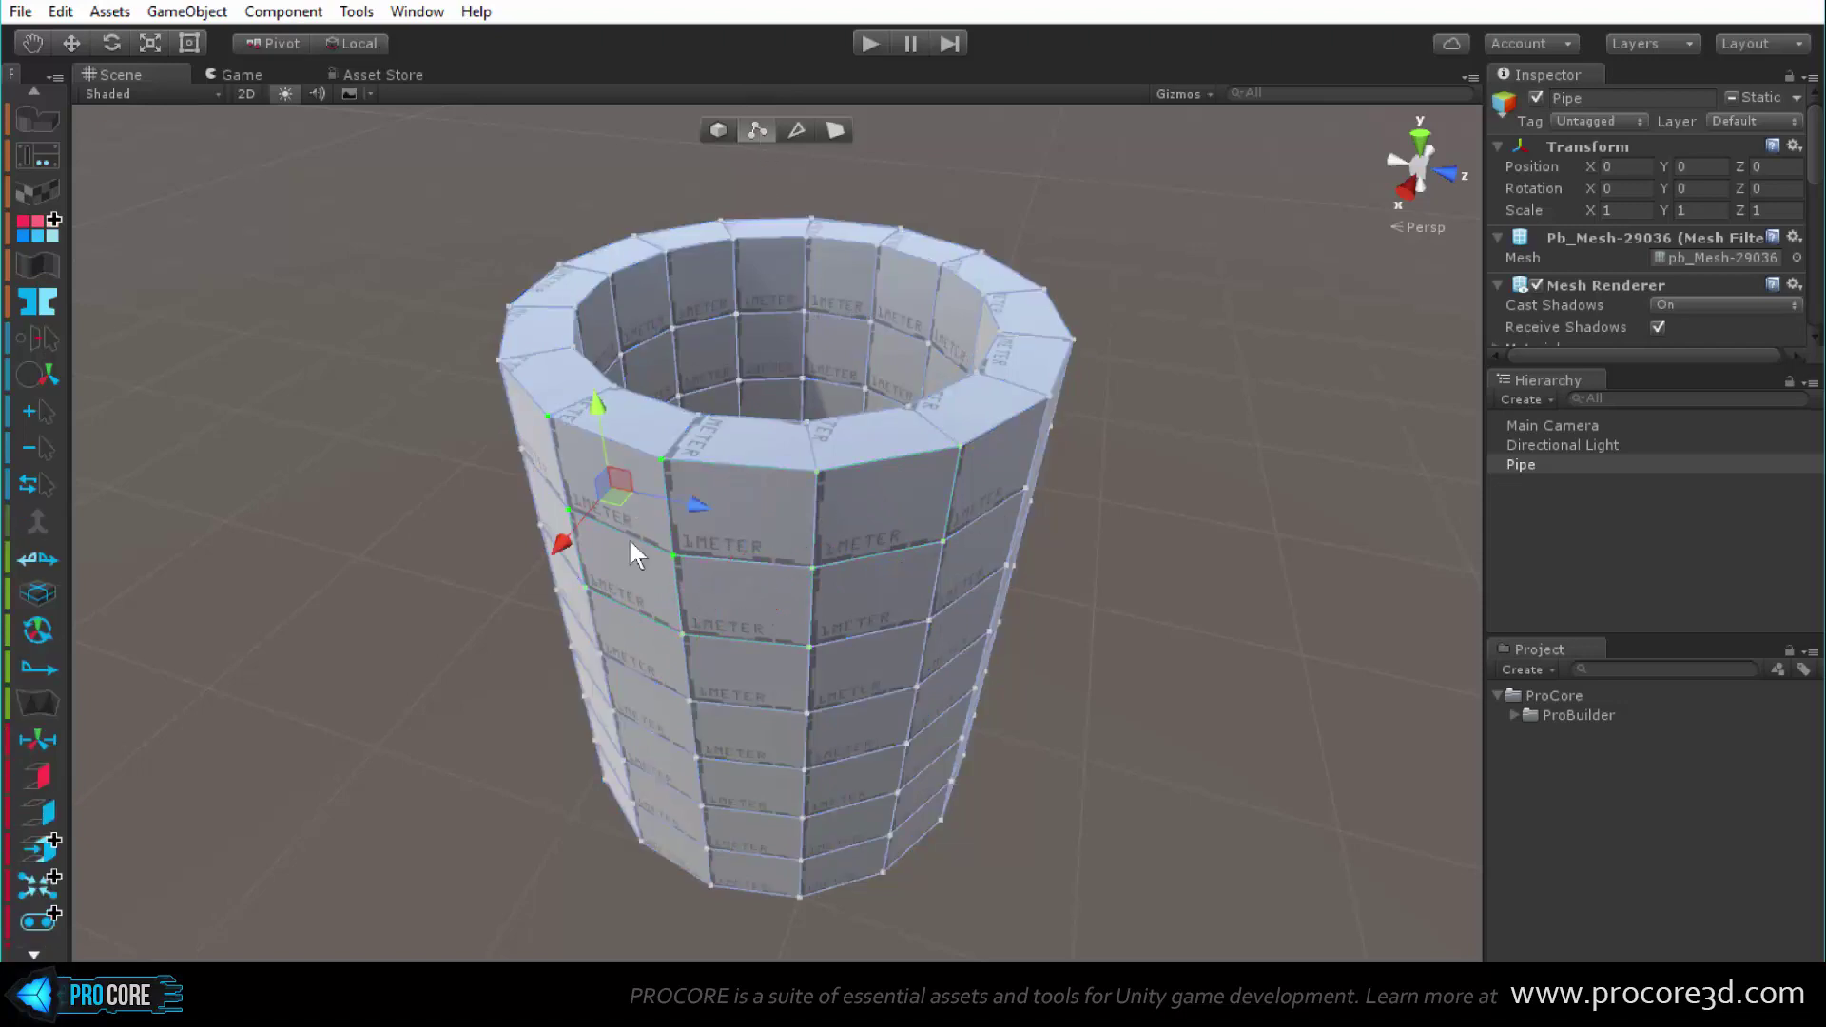
shift+click(630, 542)
shift+click(745, 591)
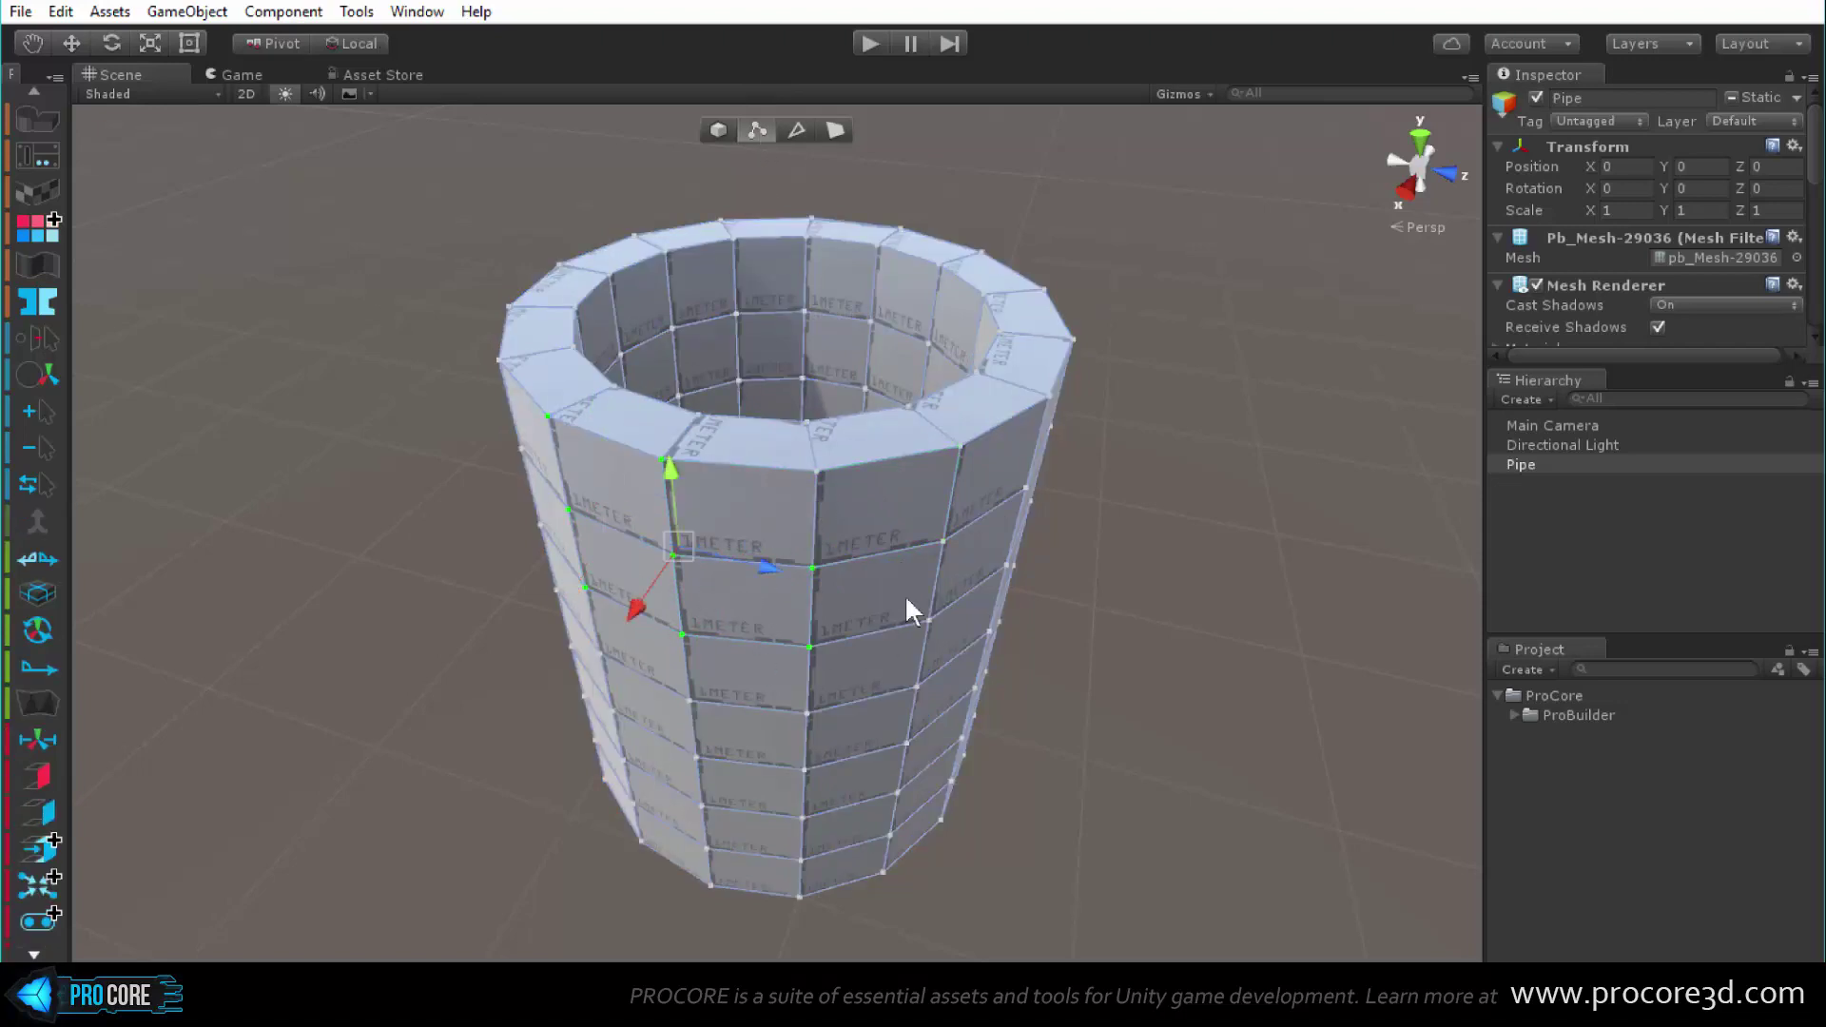
click(868, 600)
click(740, 525)
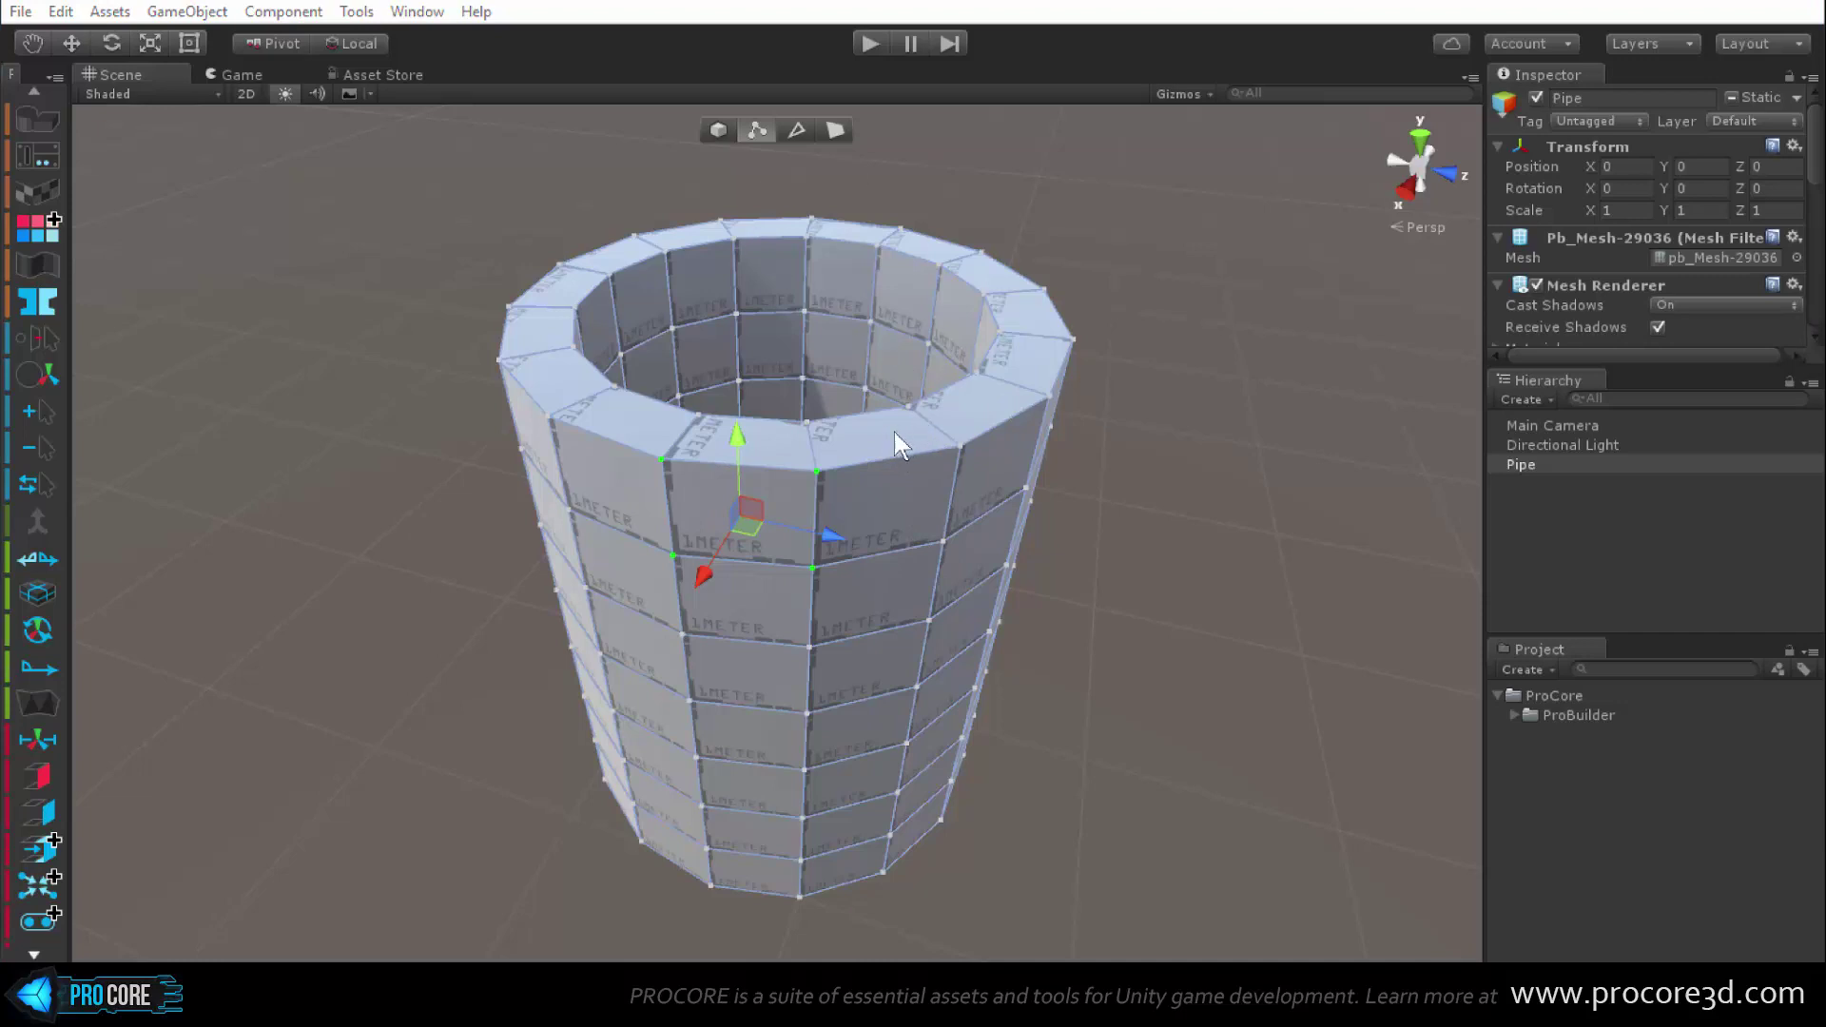
Switch to face editing, select one face on the pipe's upper rim, and grow the selection four times
click(833, 131)
click(639, 437)
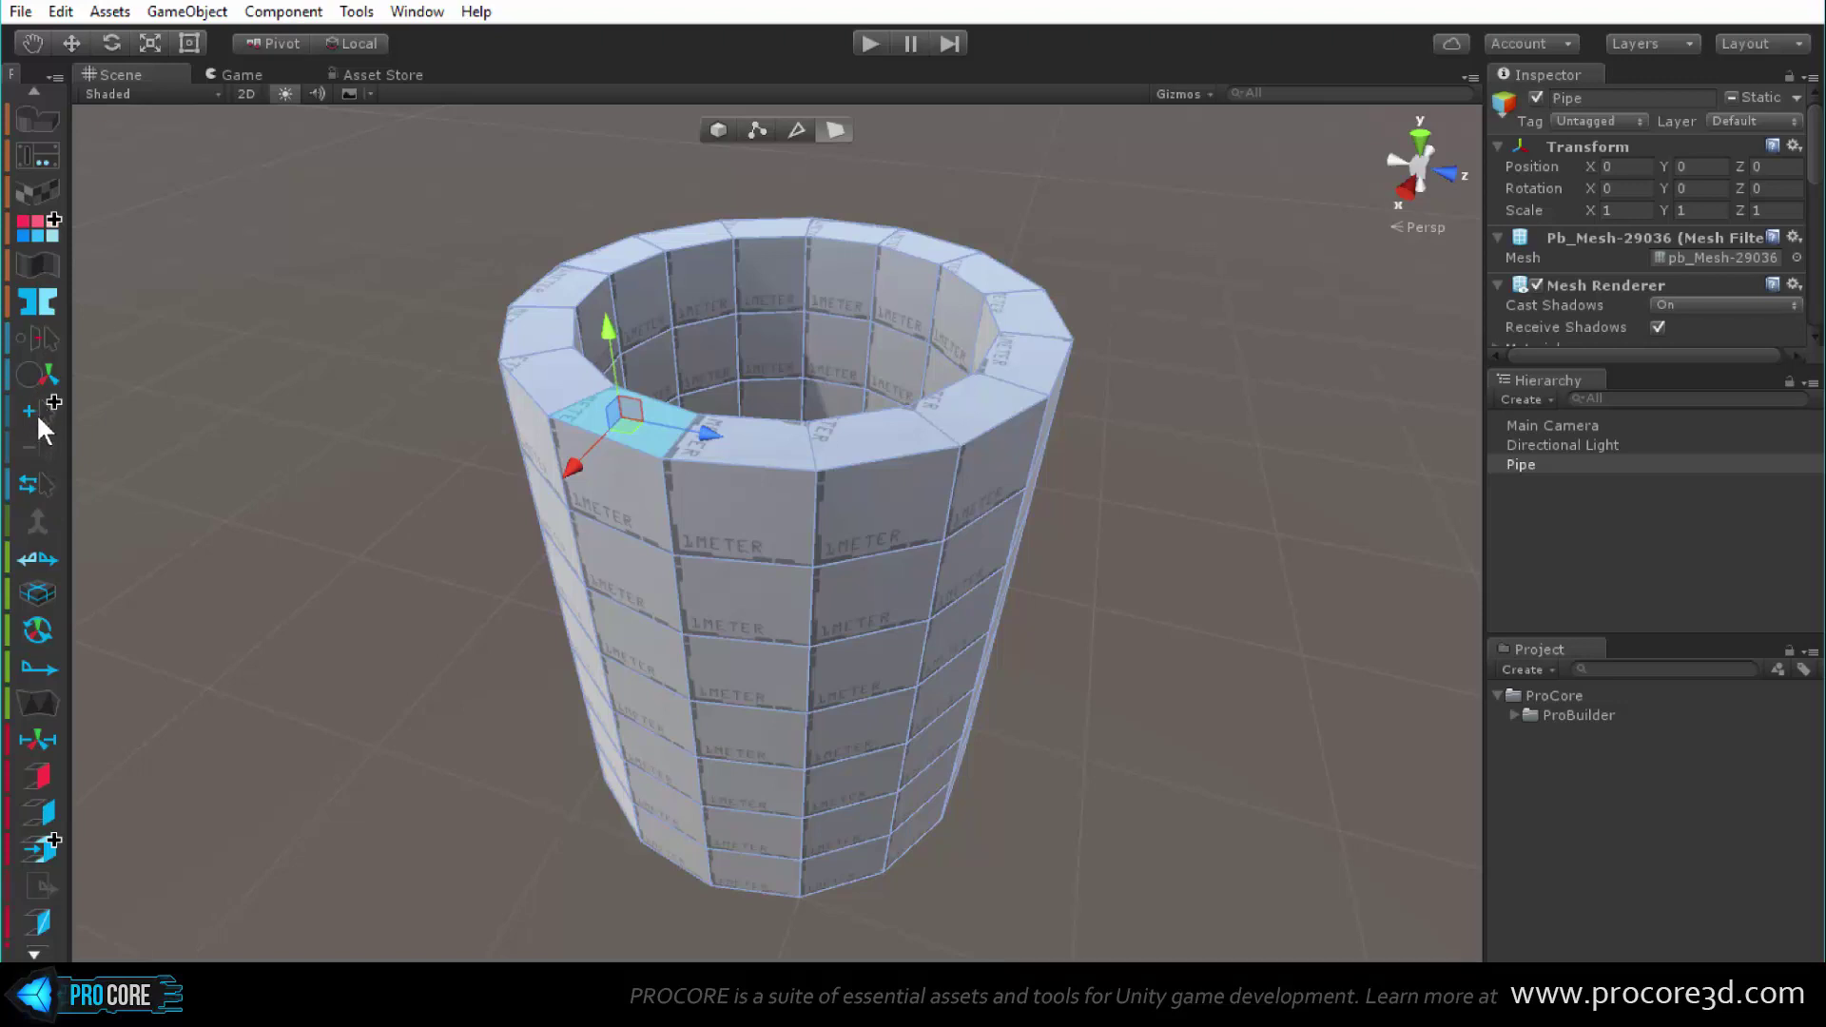
click(36, 413)
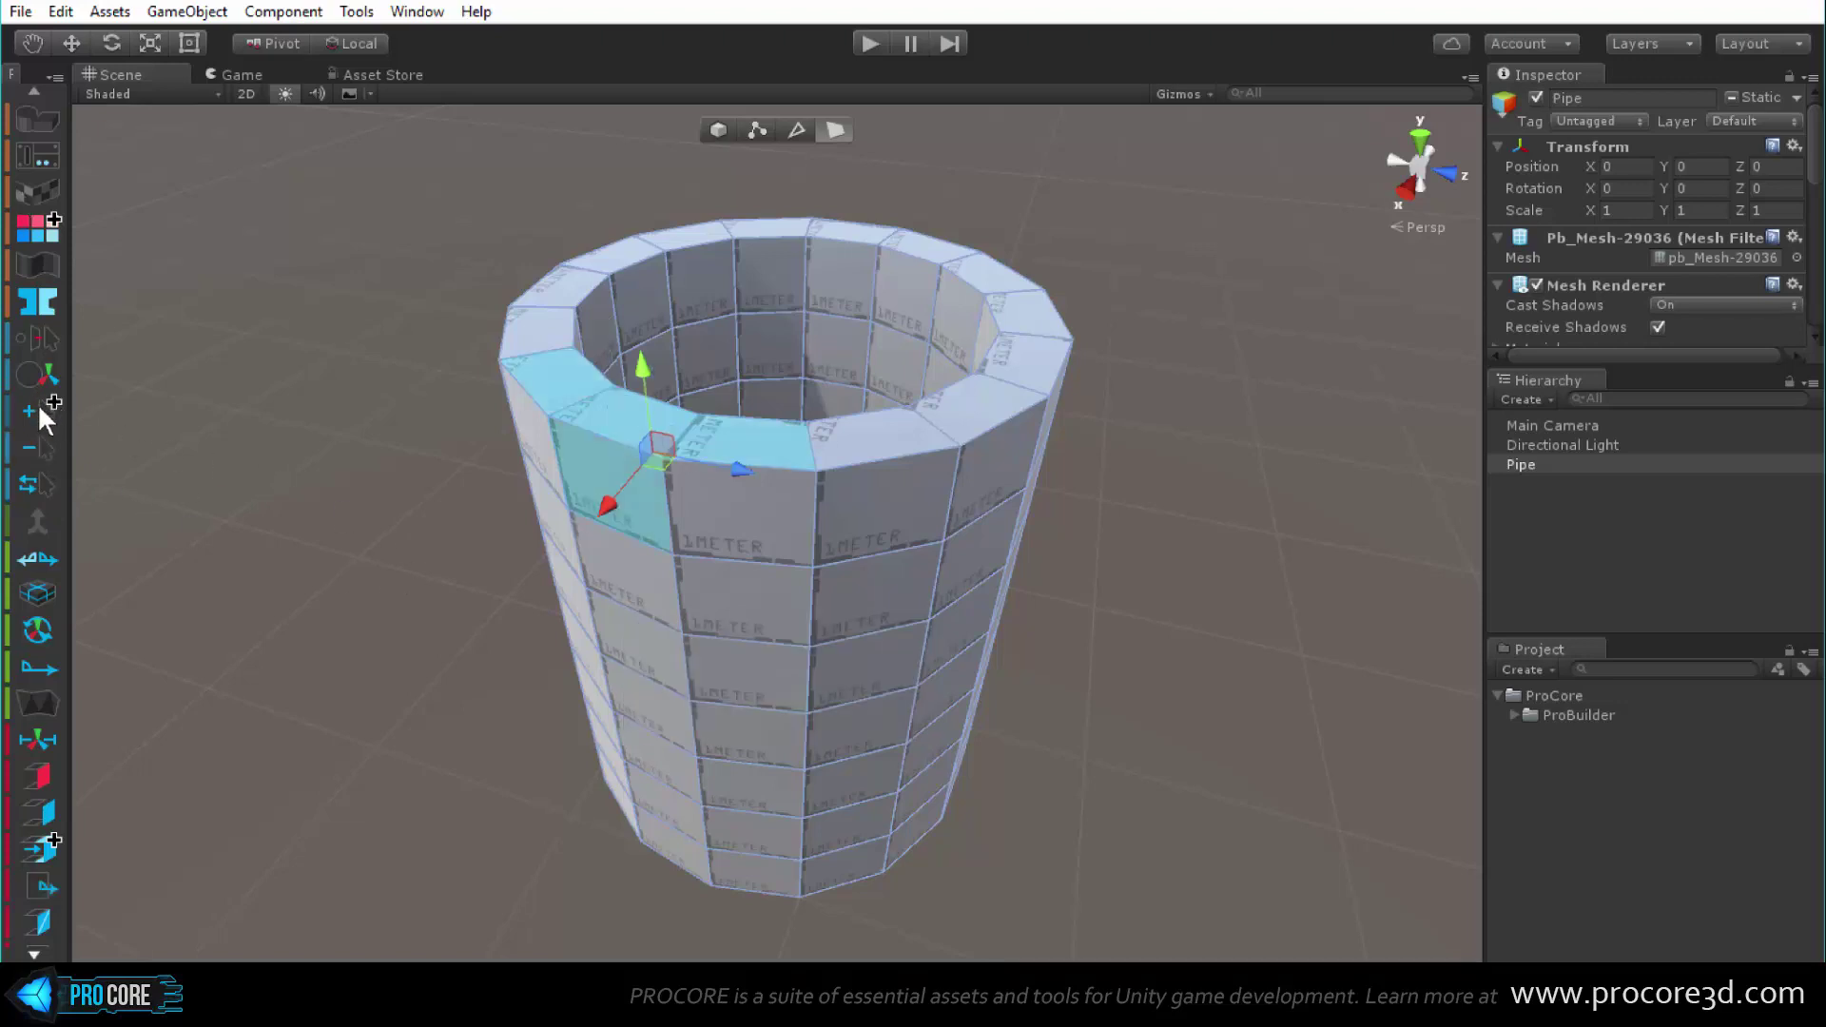
click(40, 413)
click(41, 415)
click(42, 417)
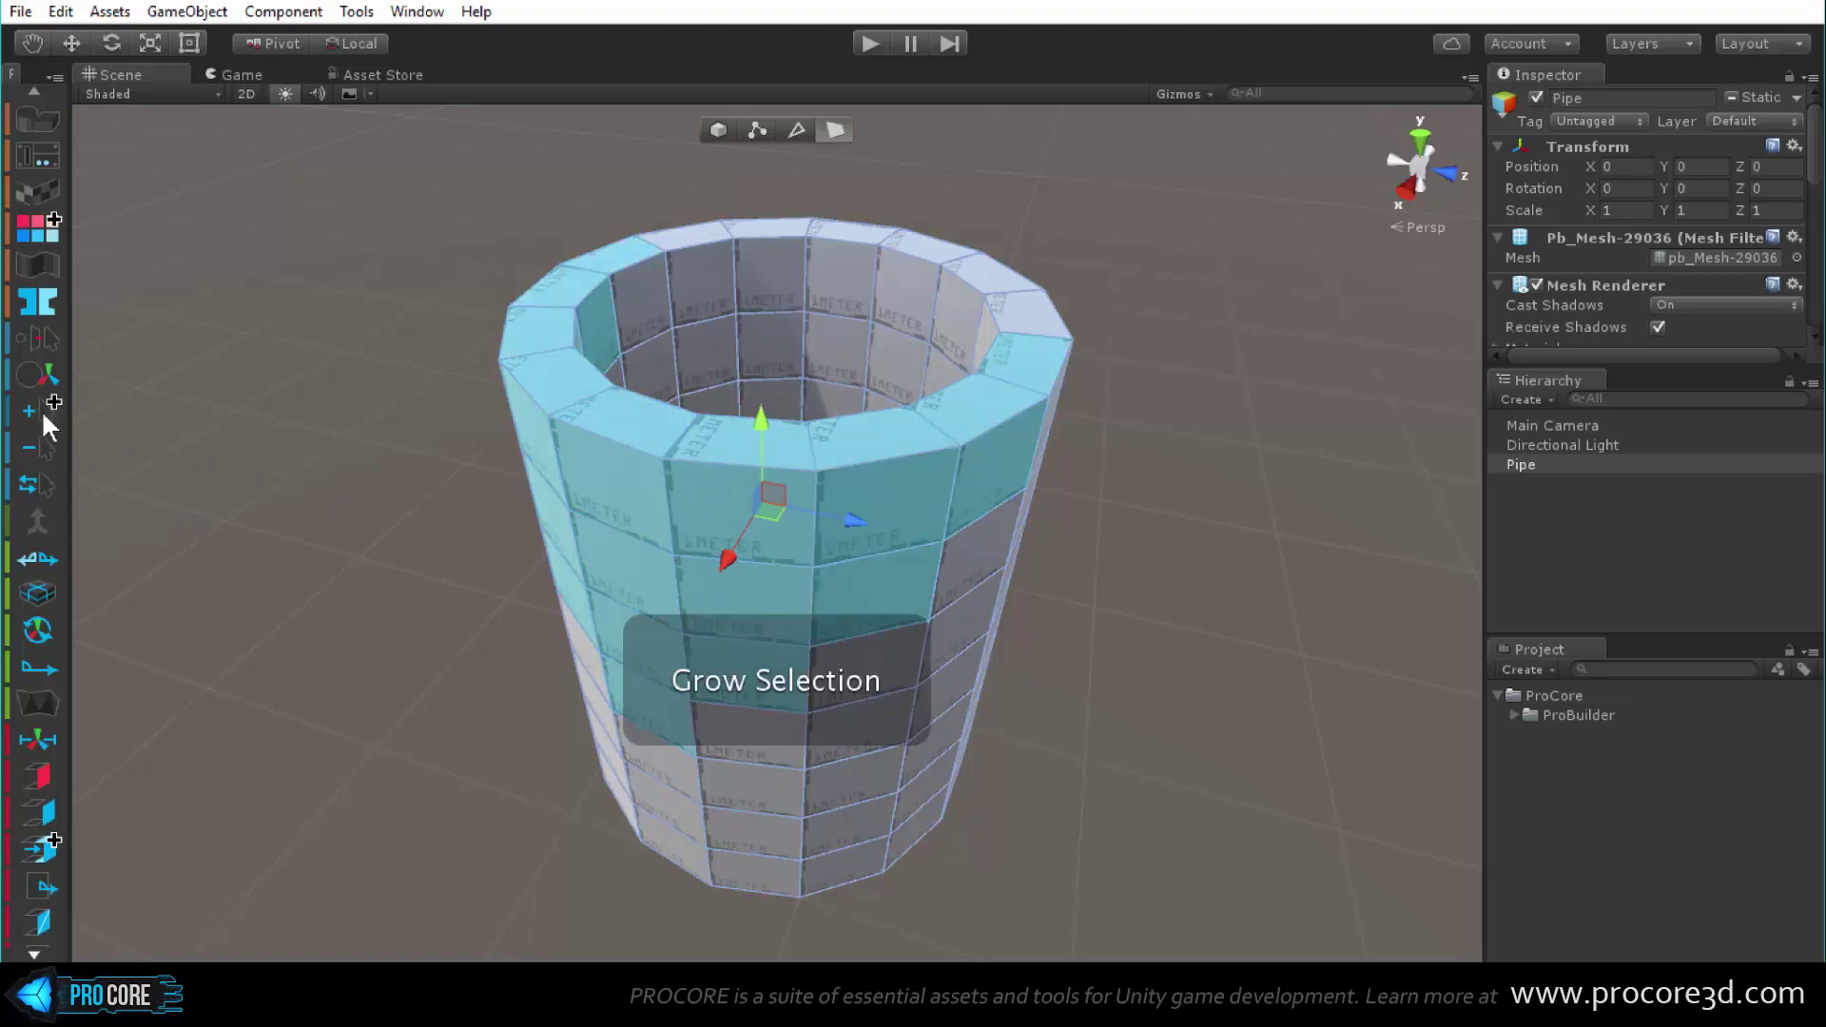
Open the Grow Selection options, enable Restrict to Angle with the max angle kept at 42, and move the dialog off the pipe
key(alt)
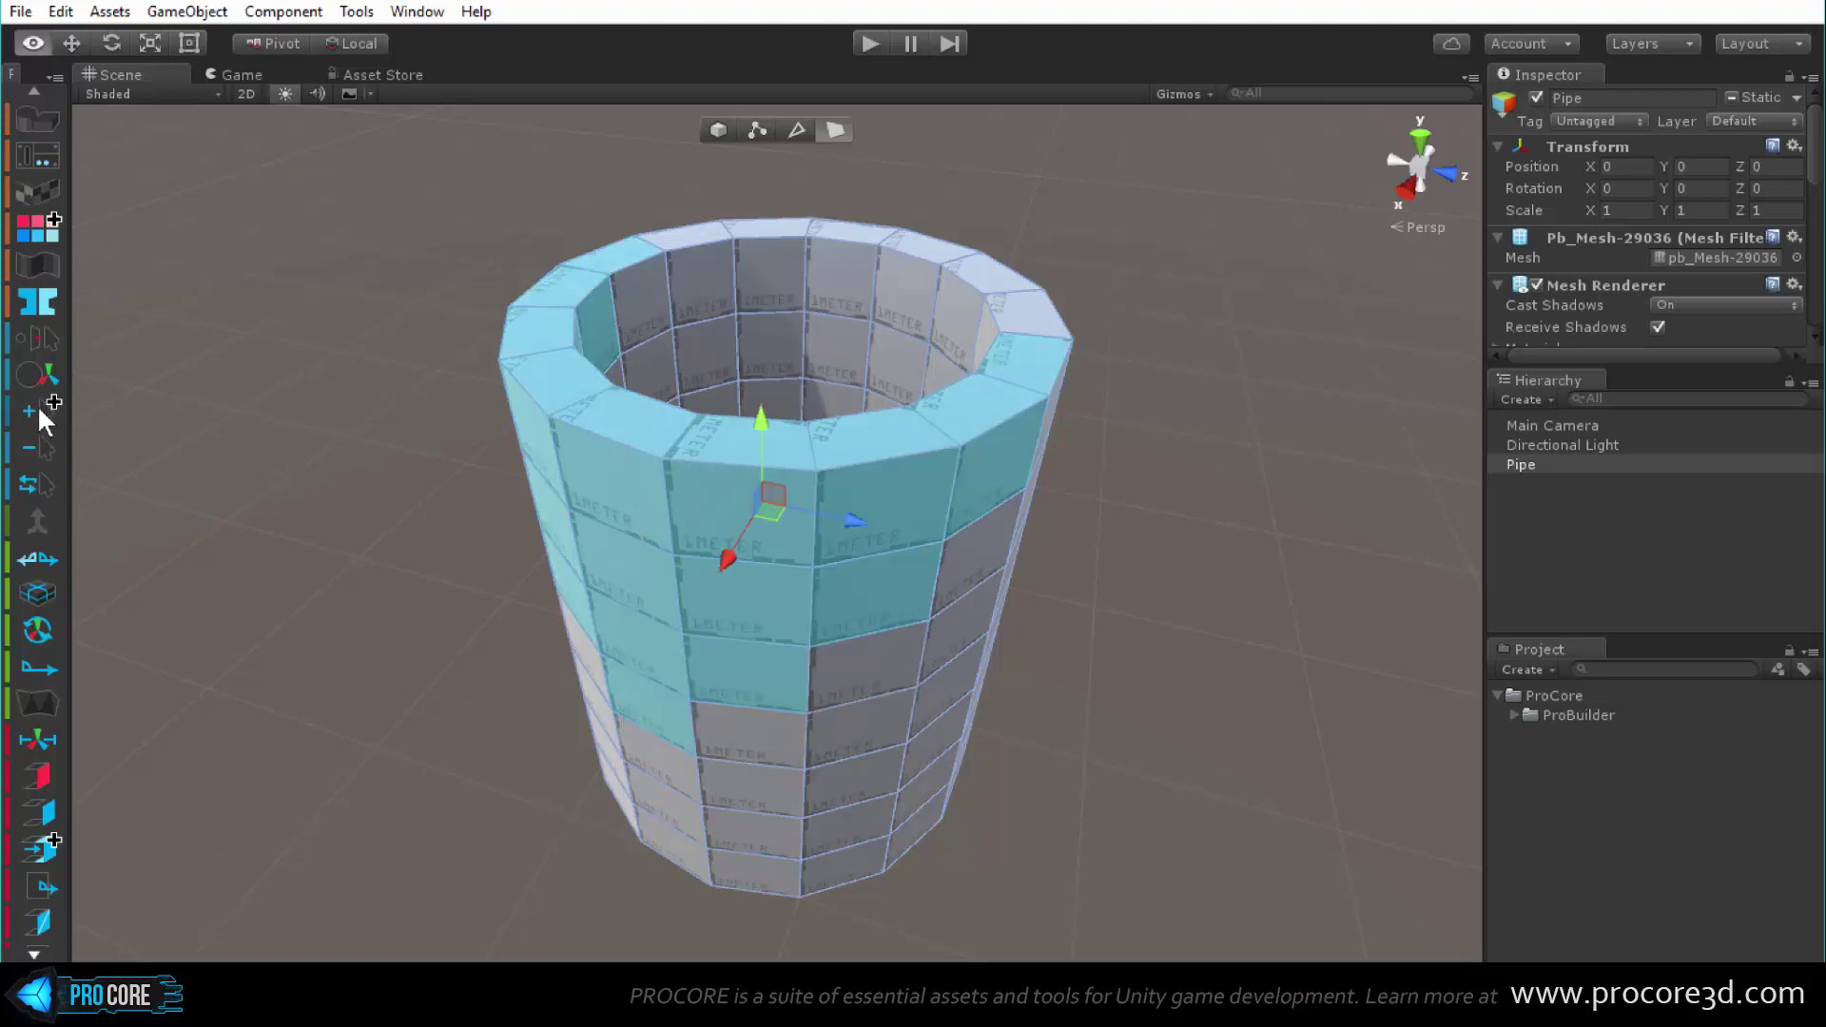
alt+click(49, 404)
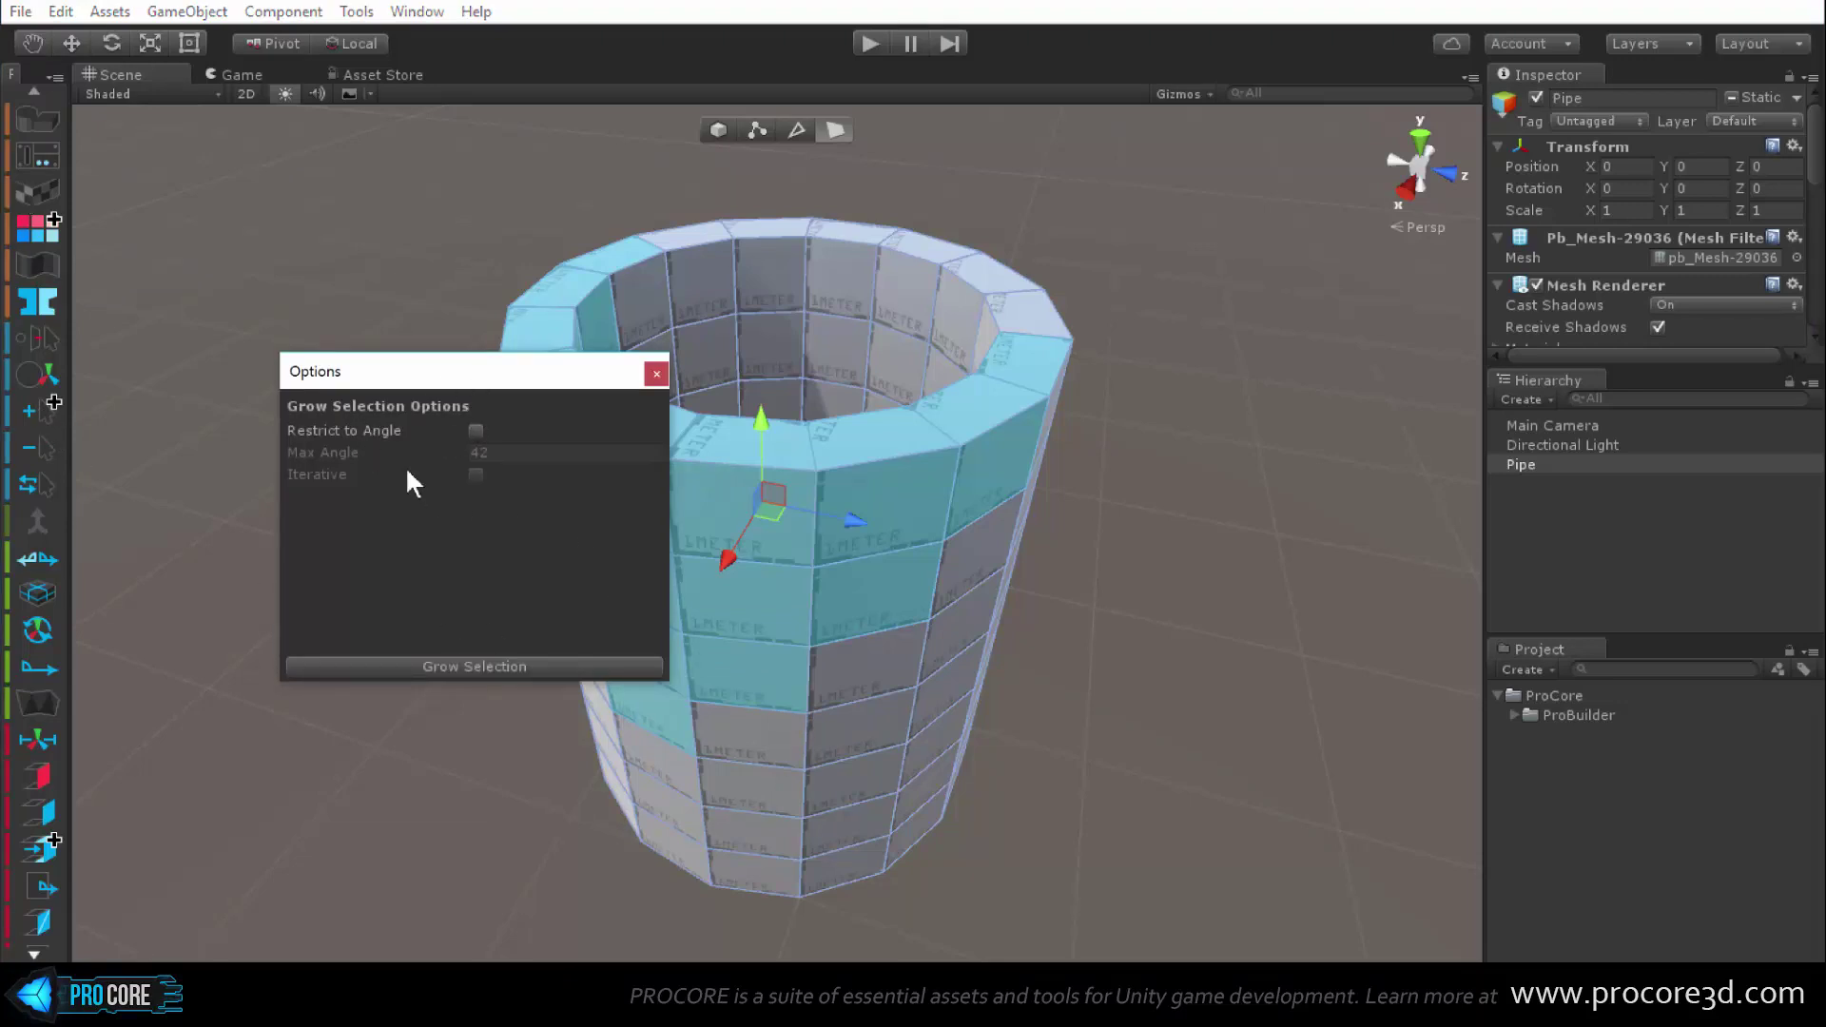
click(476, 430)
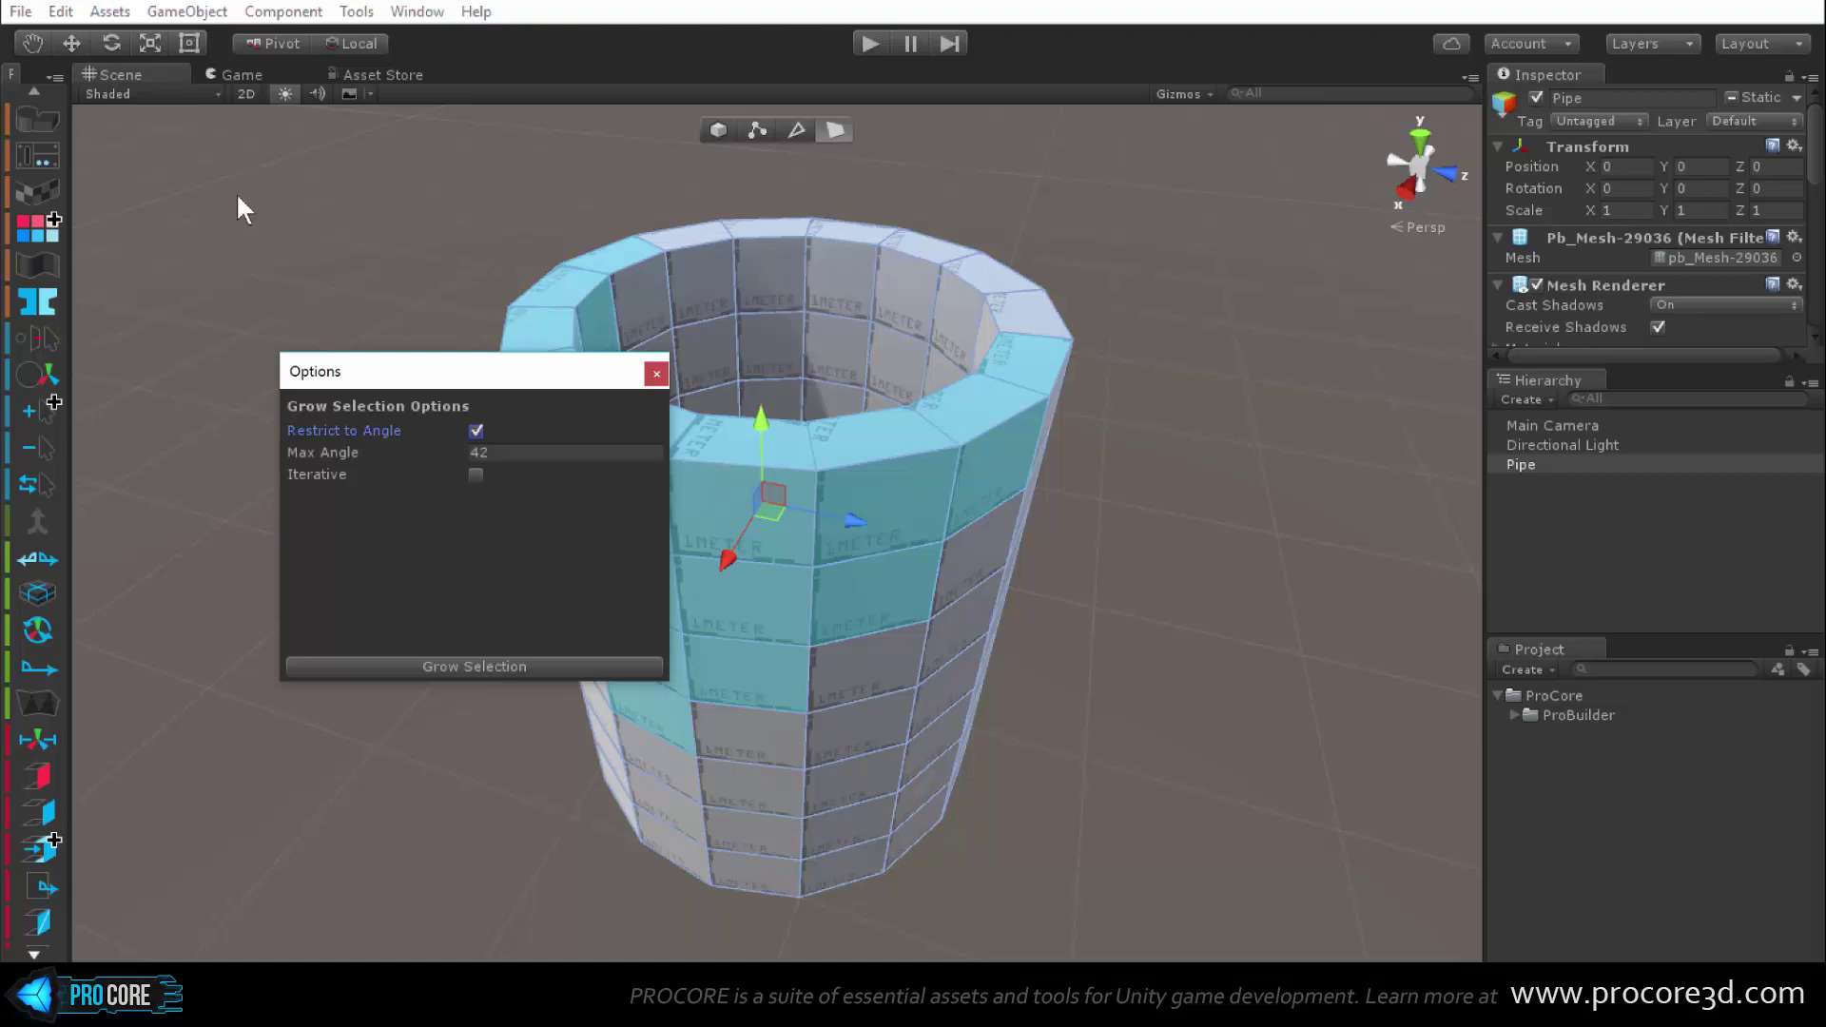
drag(565, 370, 481, 272)
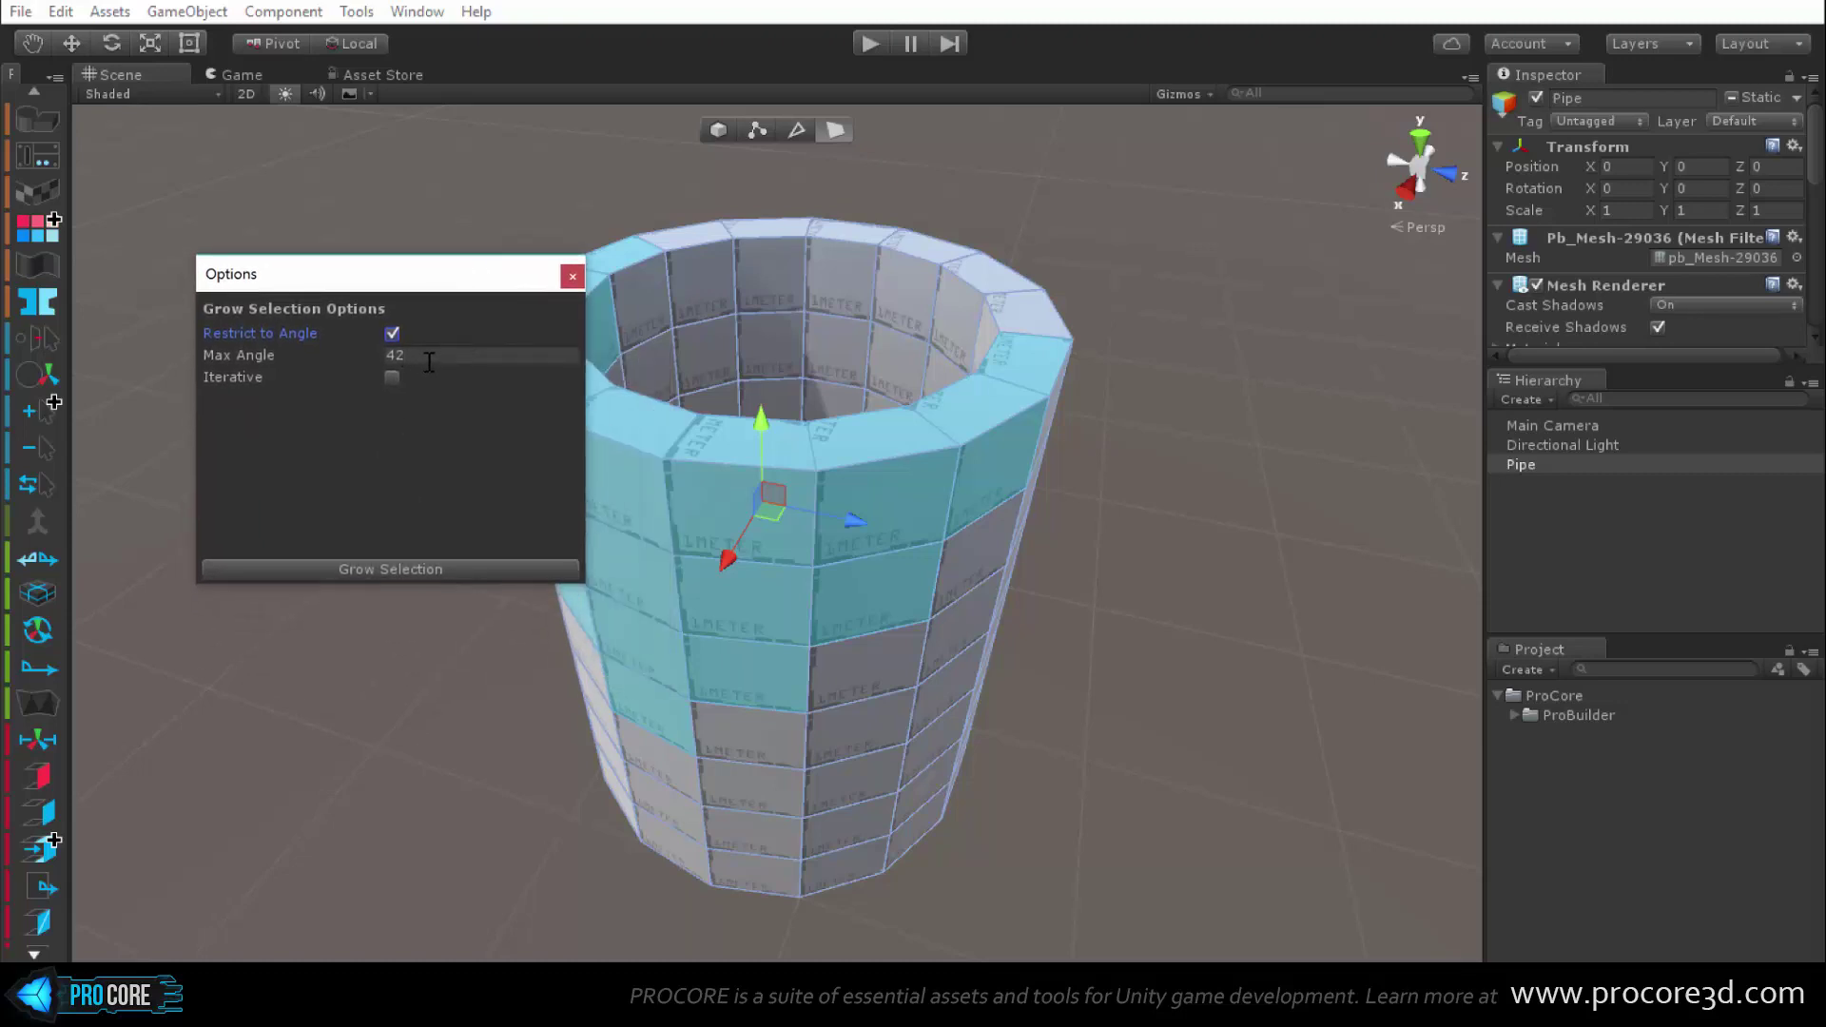
click(419, 355)
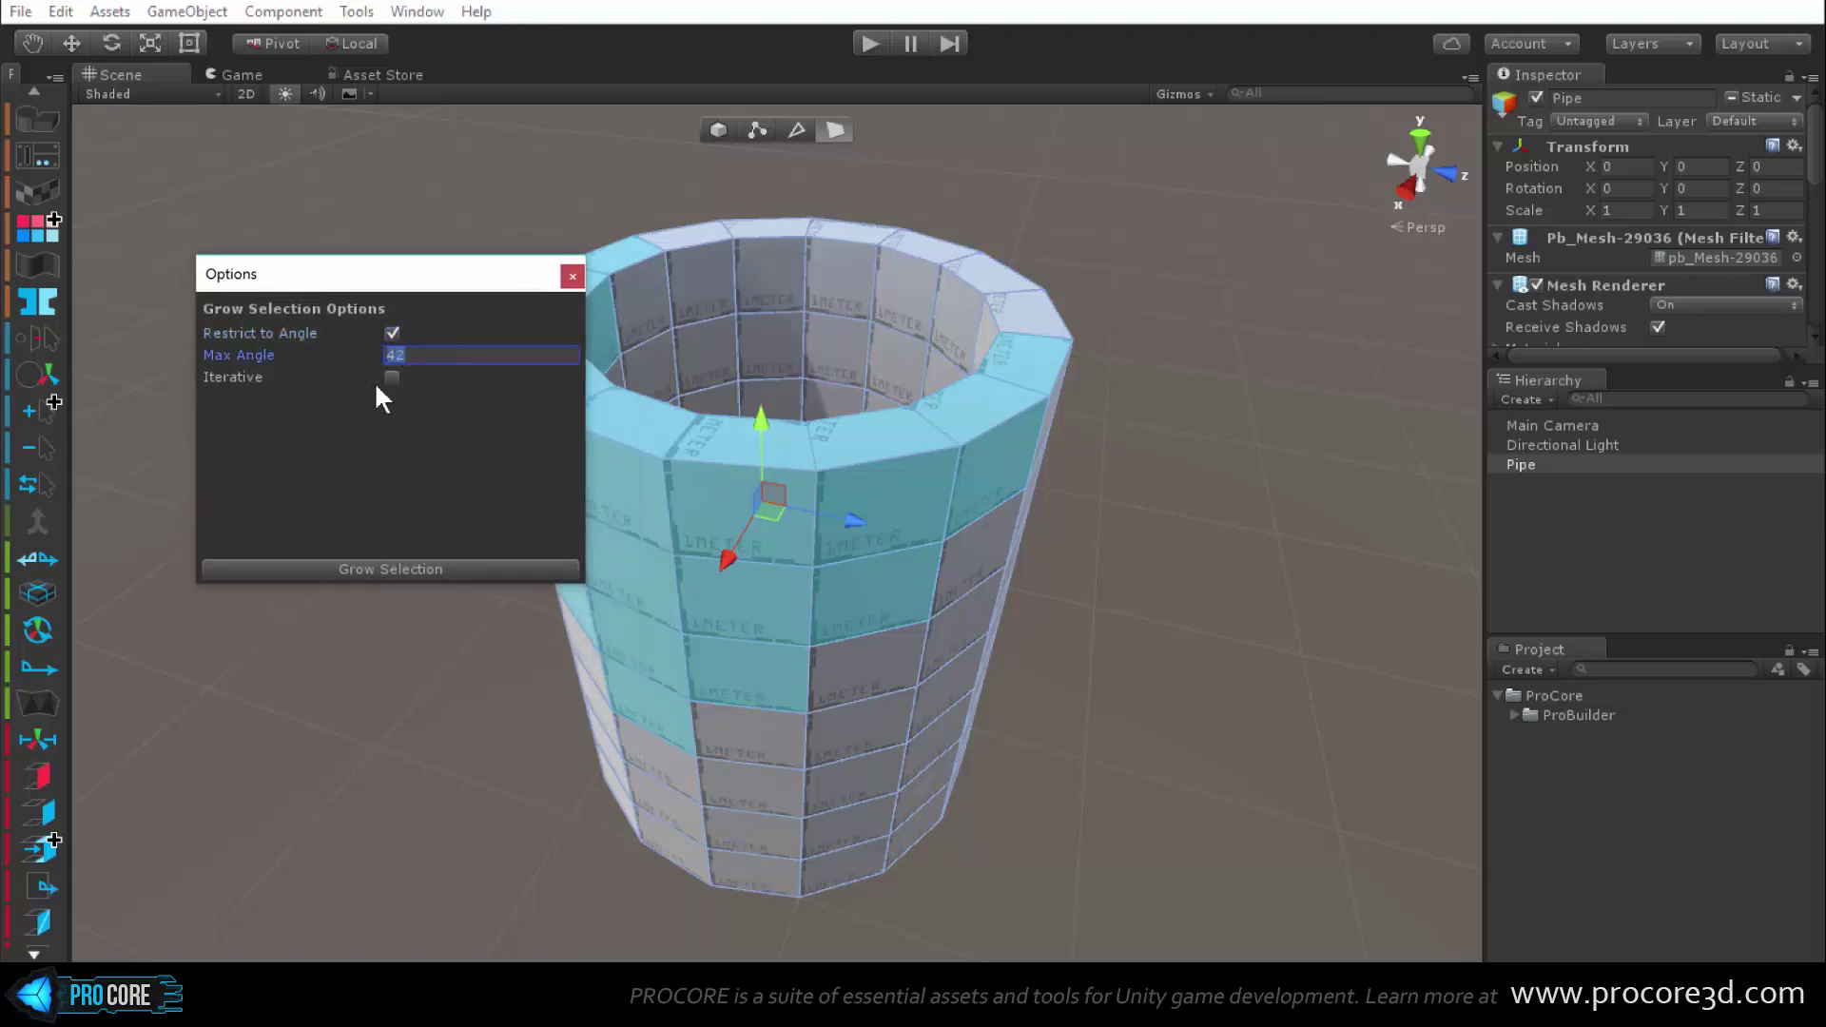
click(421, 359)
drag(478, 276, 402, 164)
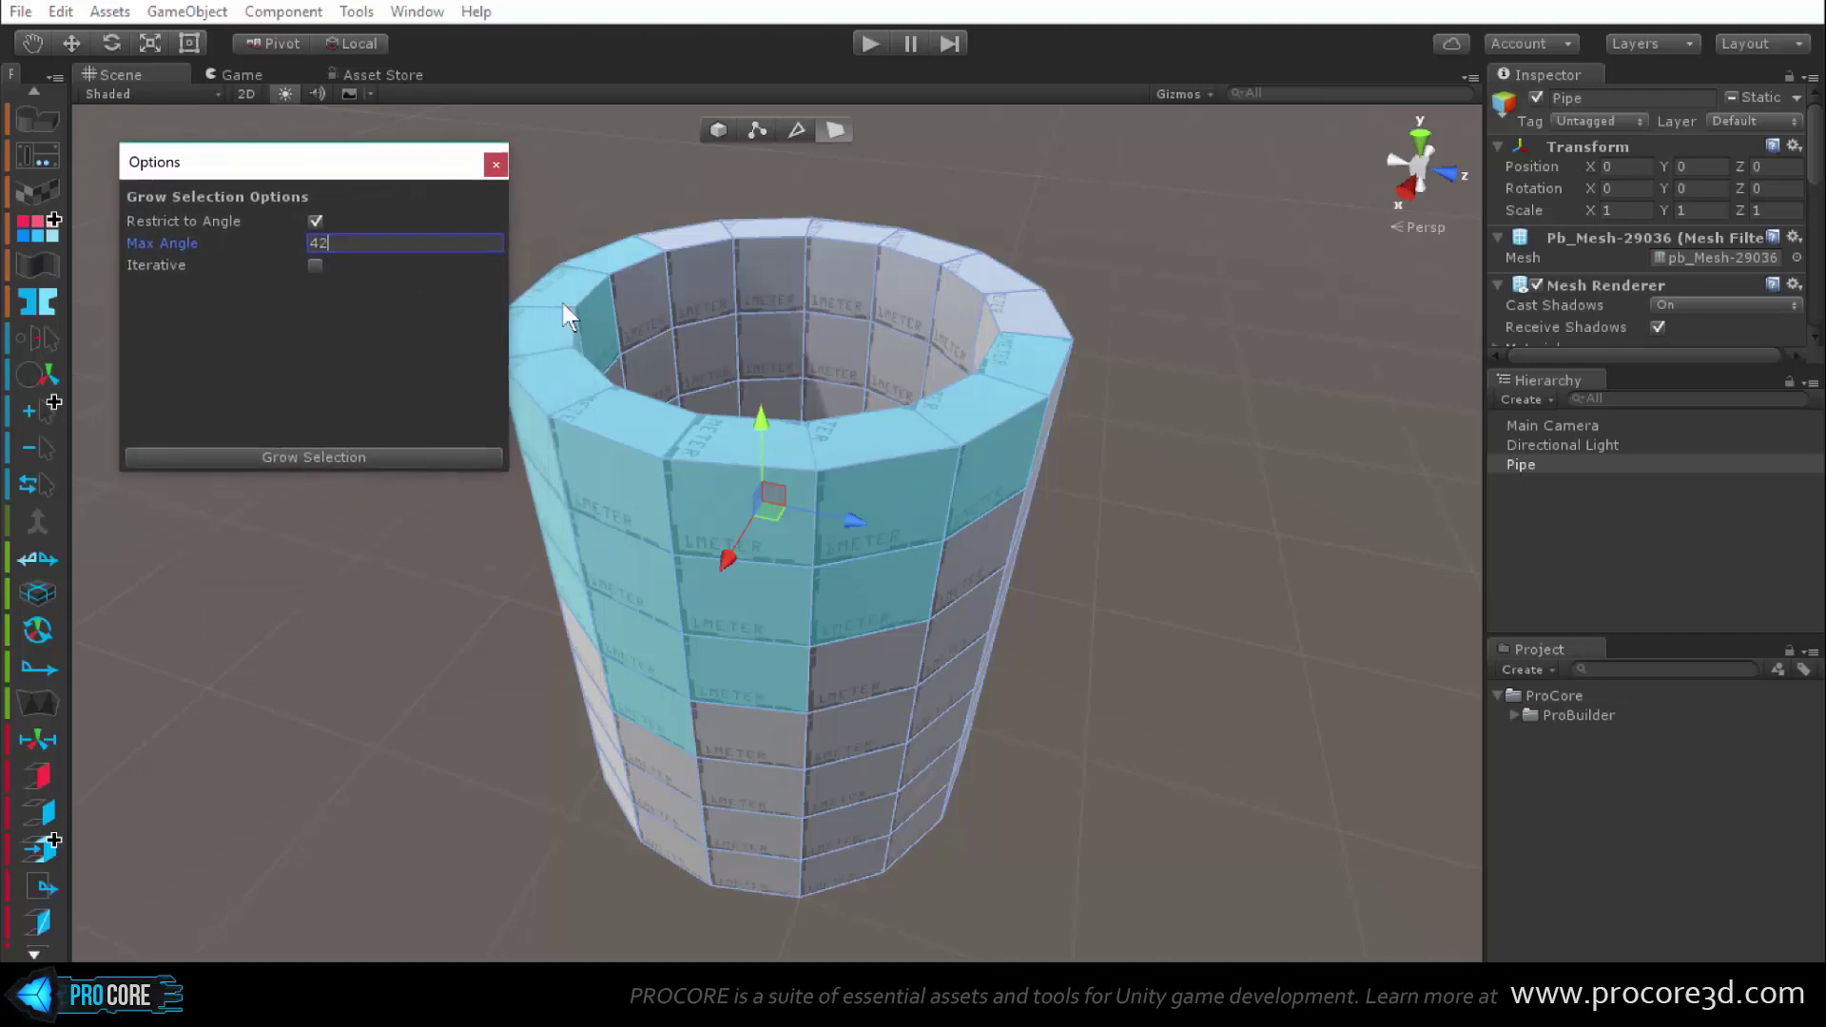
Grow a single upper rim face within the 42 angle limit, and do the same with a single face on the outer wall
click(862, 432)
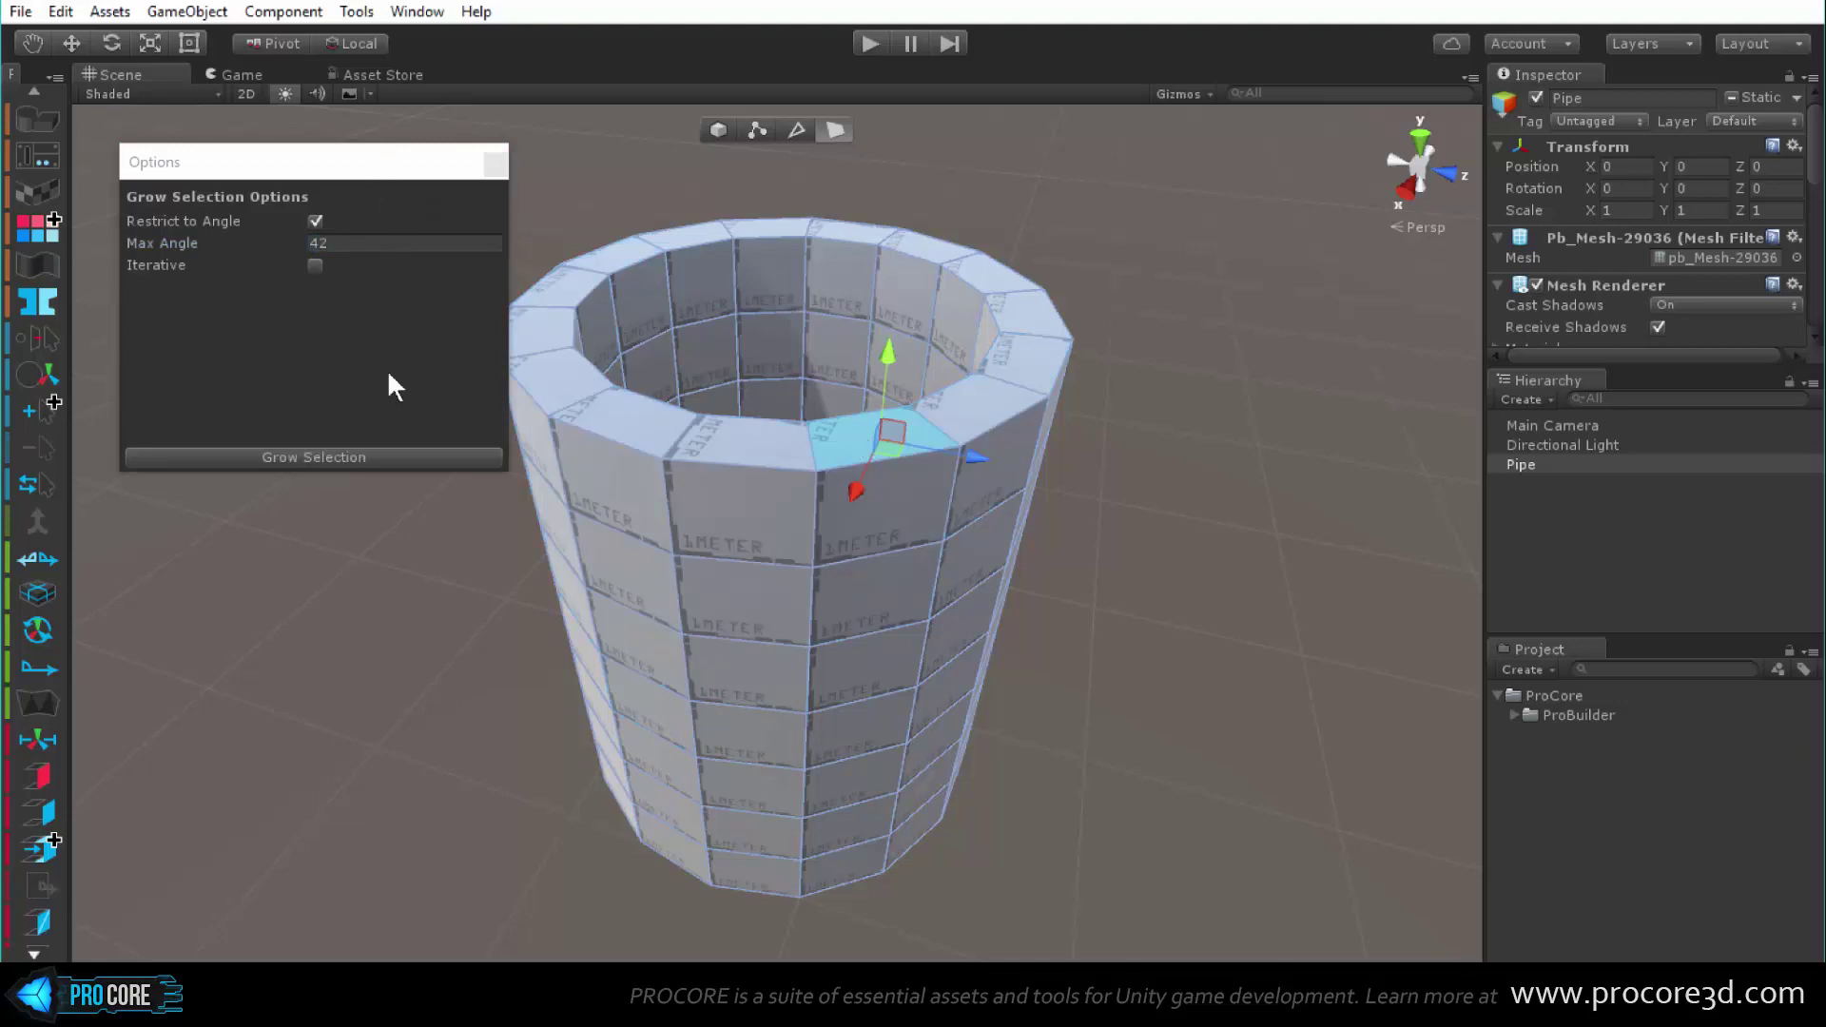
click(222, 458)
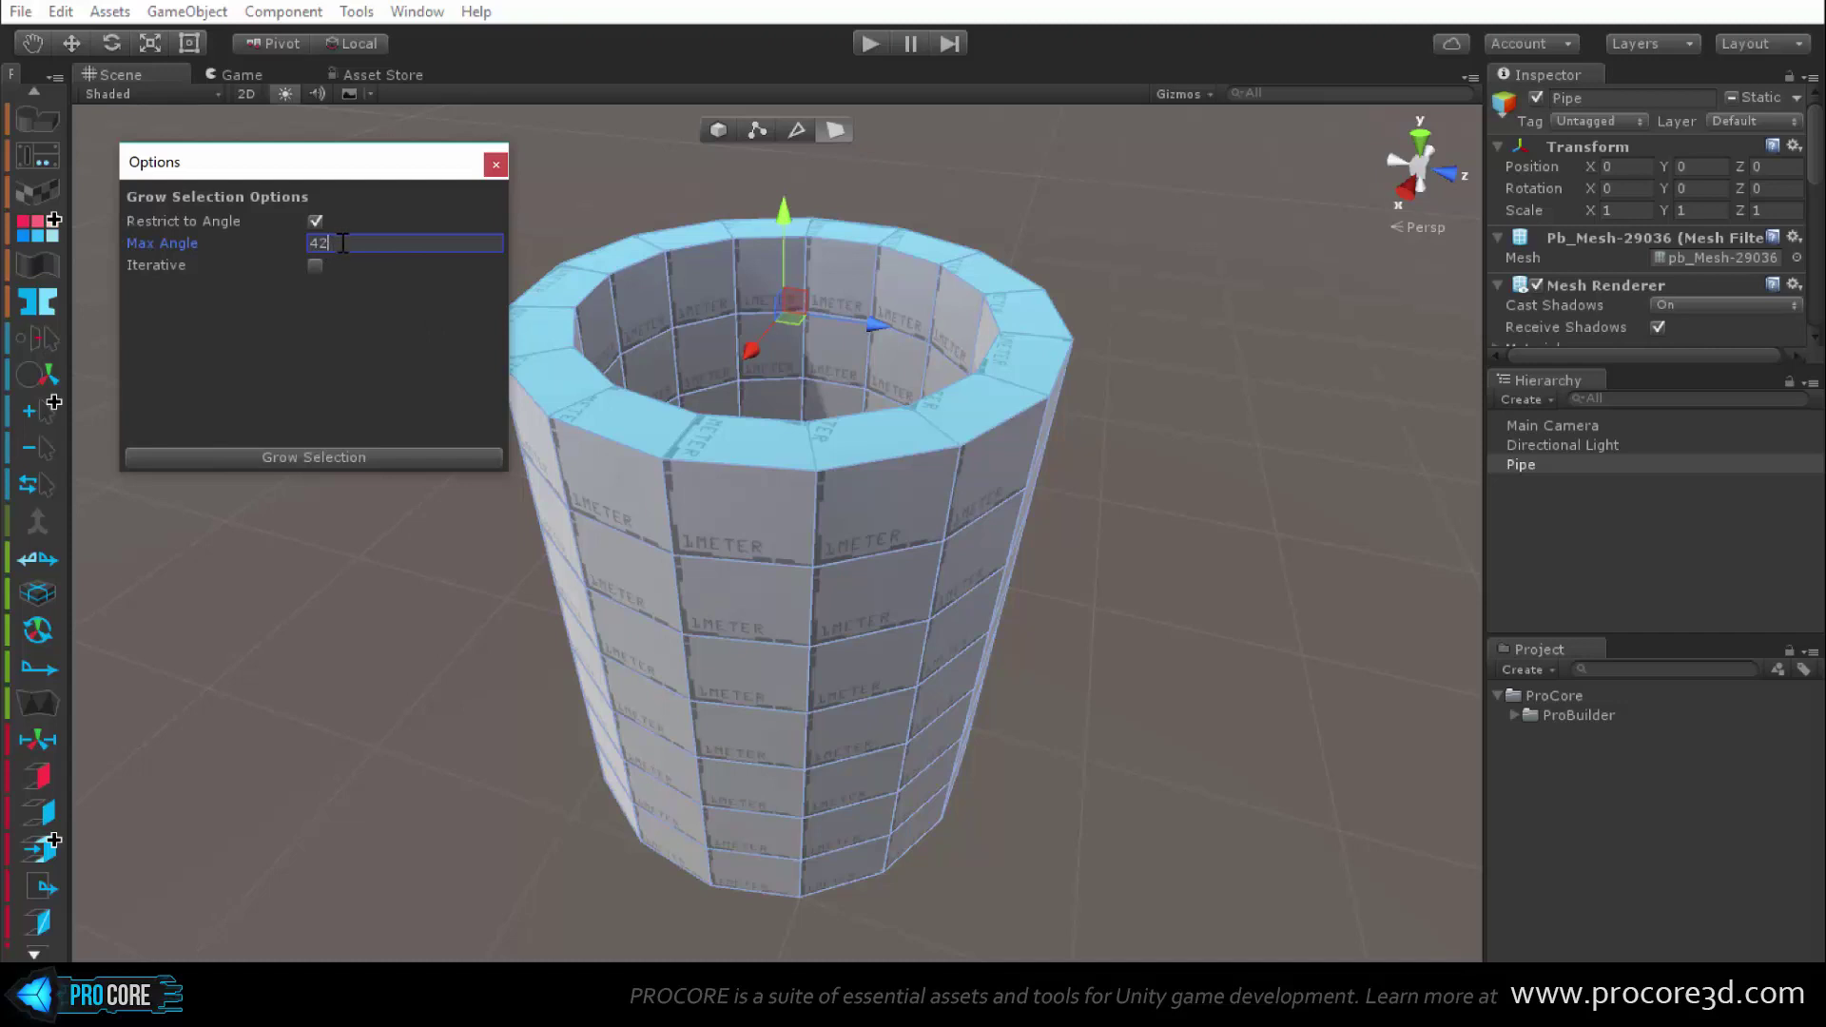
alt+drag(773, 525, 673, 526)
click(731, 534)
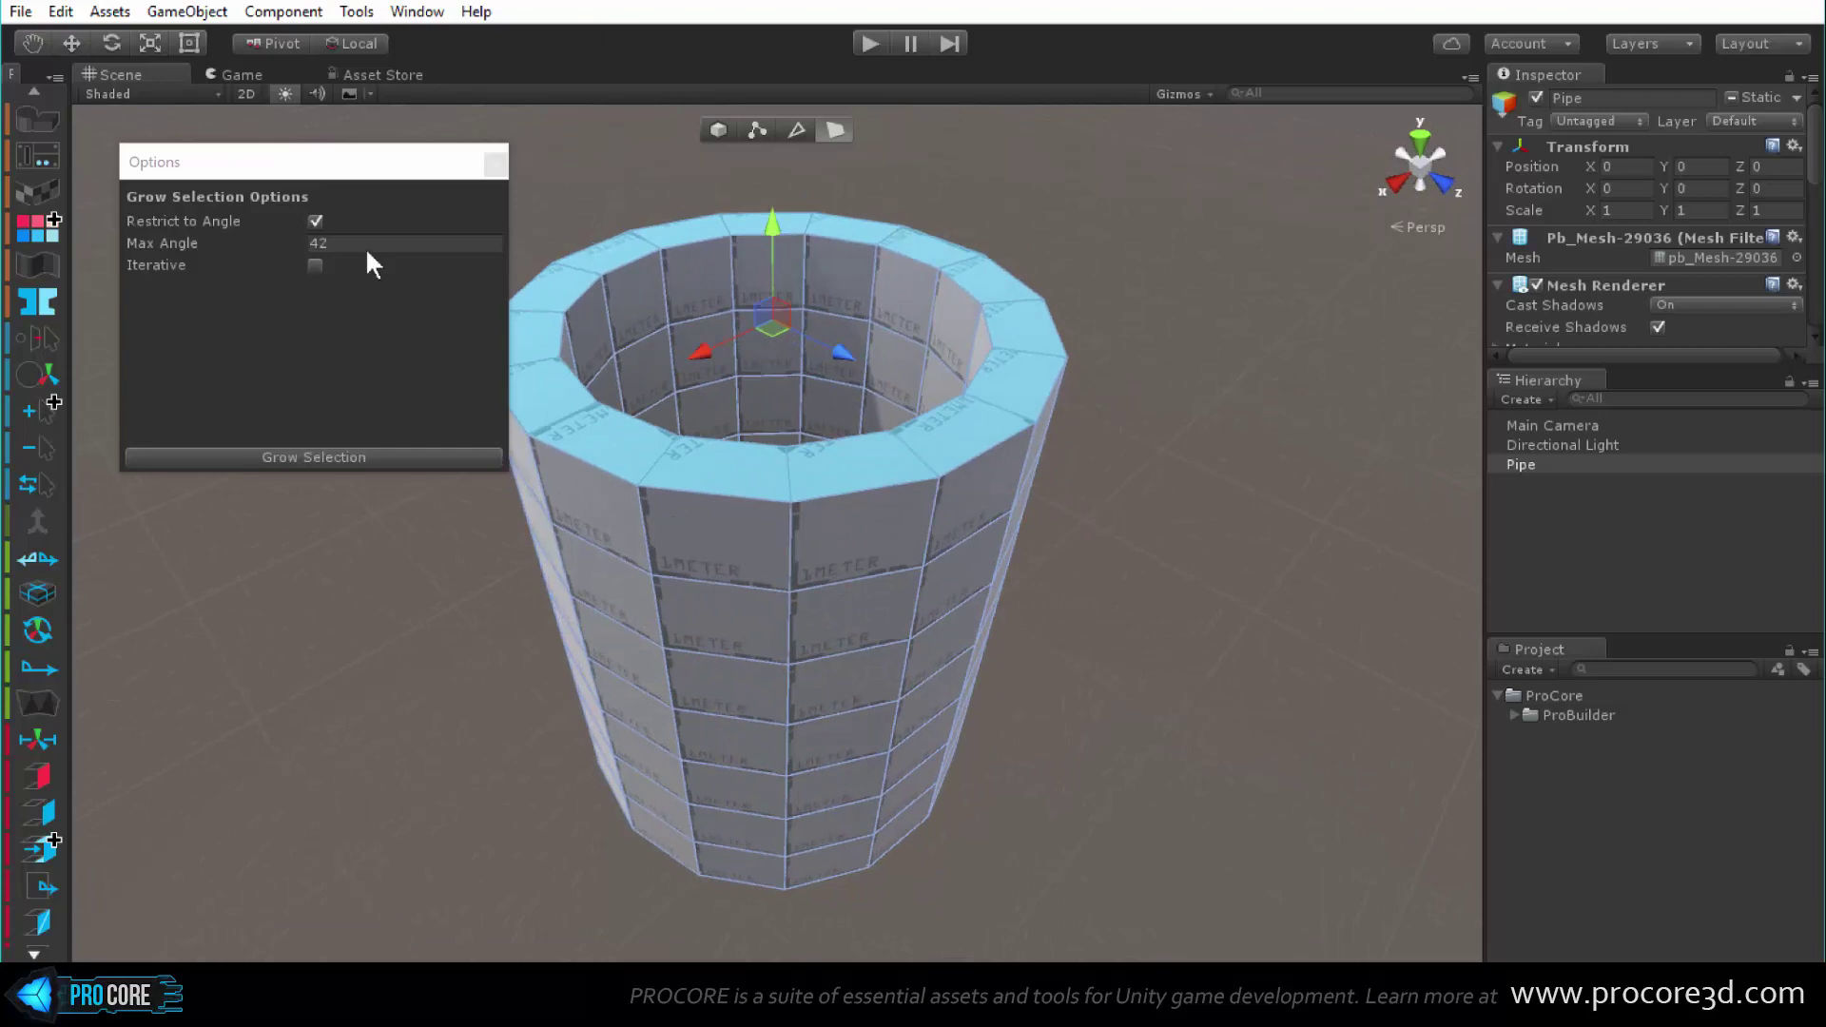
click(189, 211)
click(373, 458)
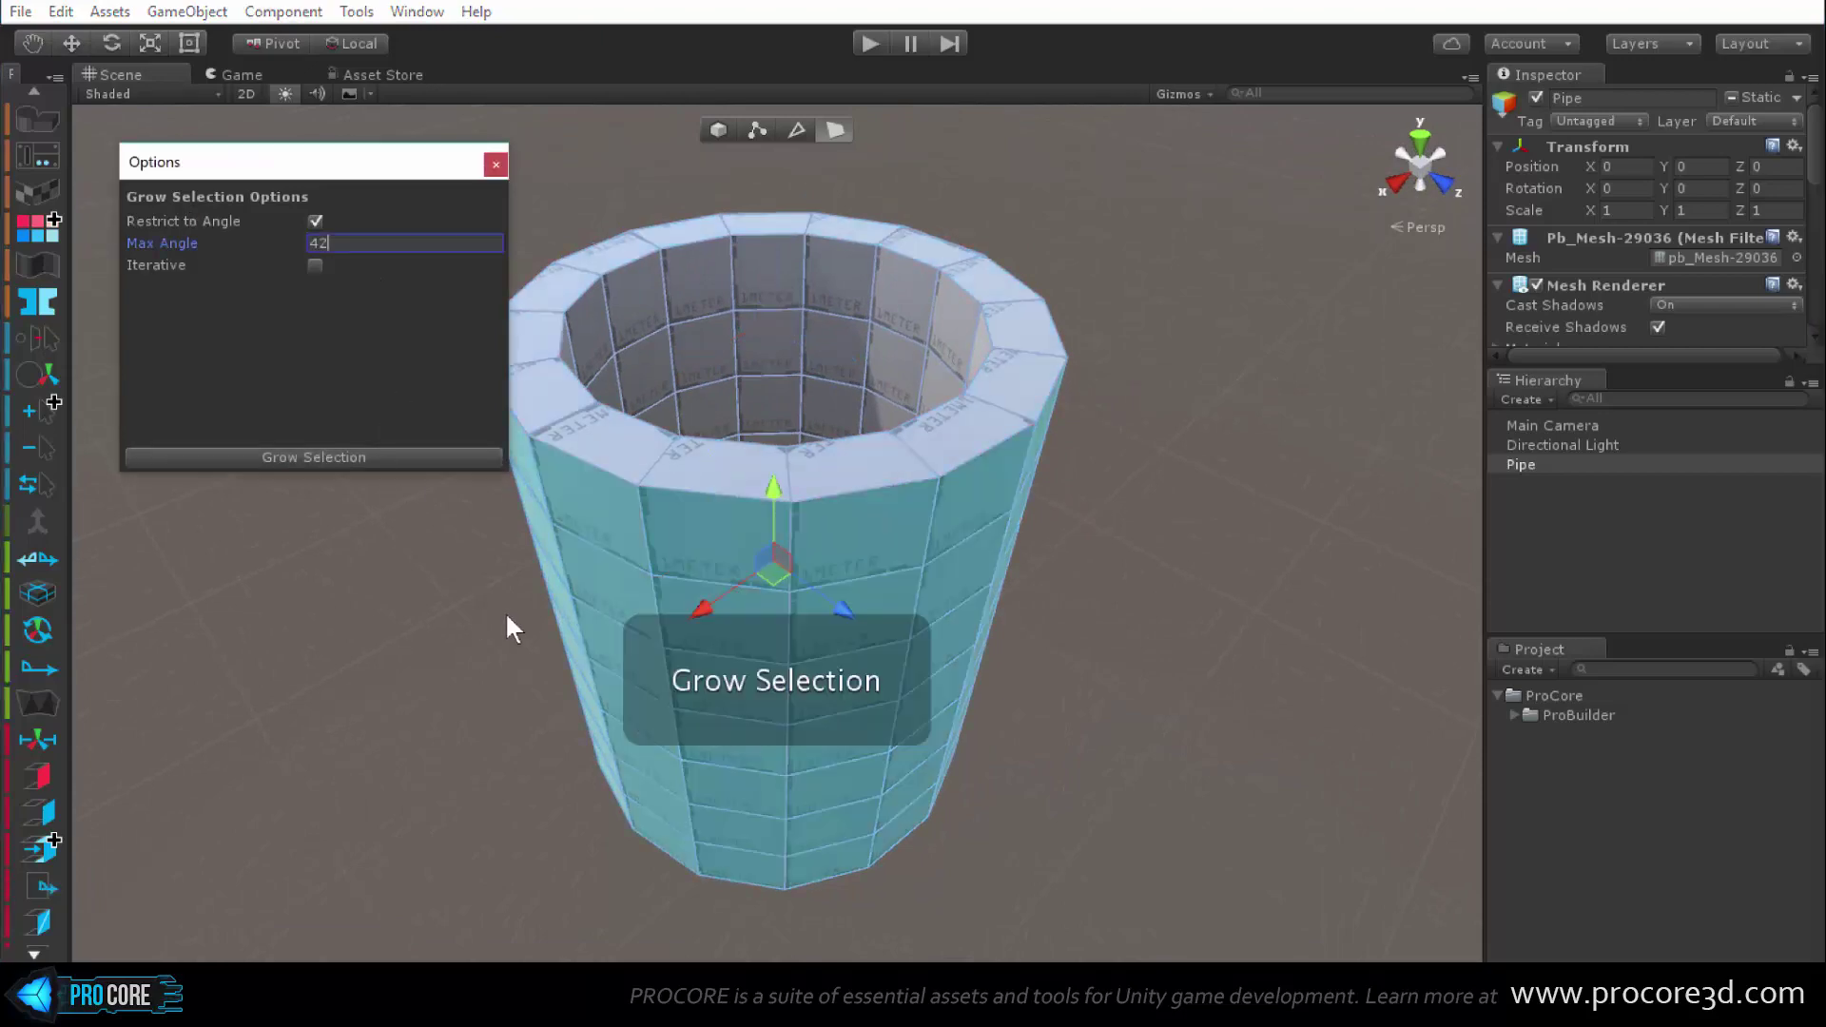
Select one face on the pipe's inner wall, grow the selection within the angle limit, and close the Grow Selection options
alt+drag(533, 612, 668, 676)
click(758, 364)
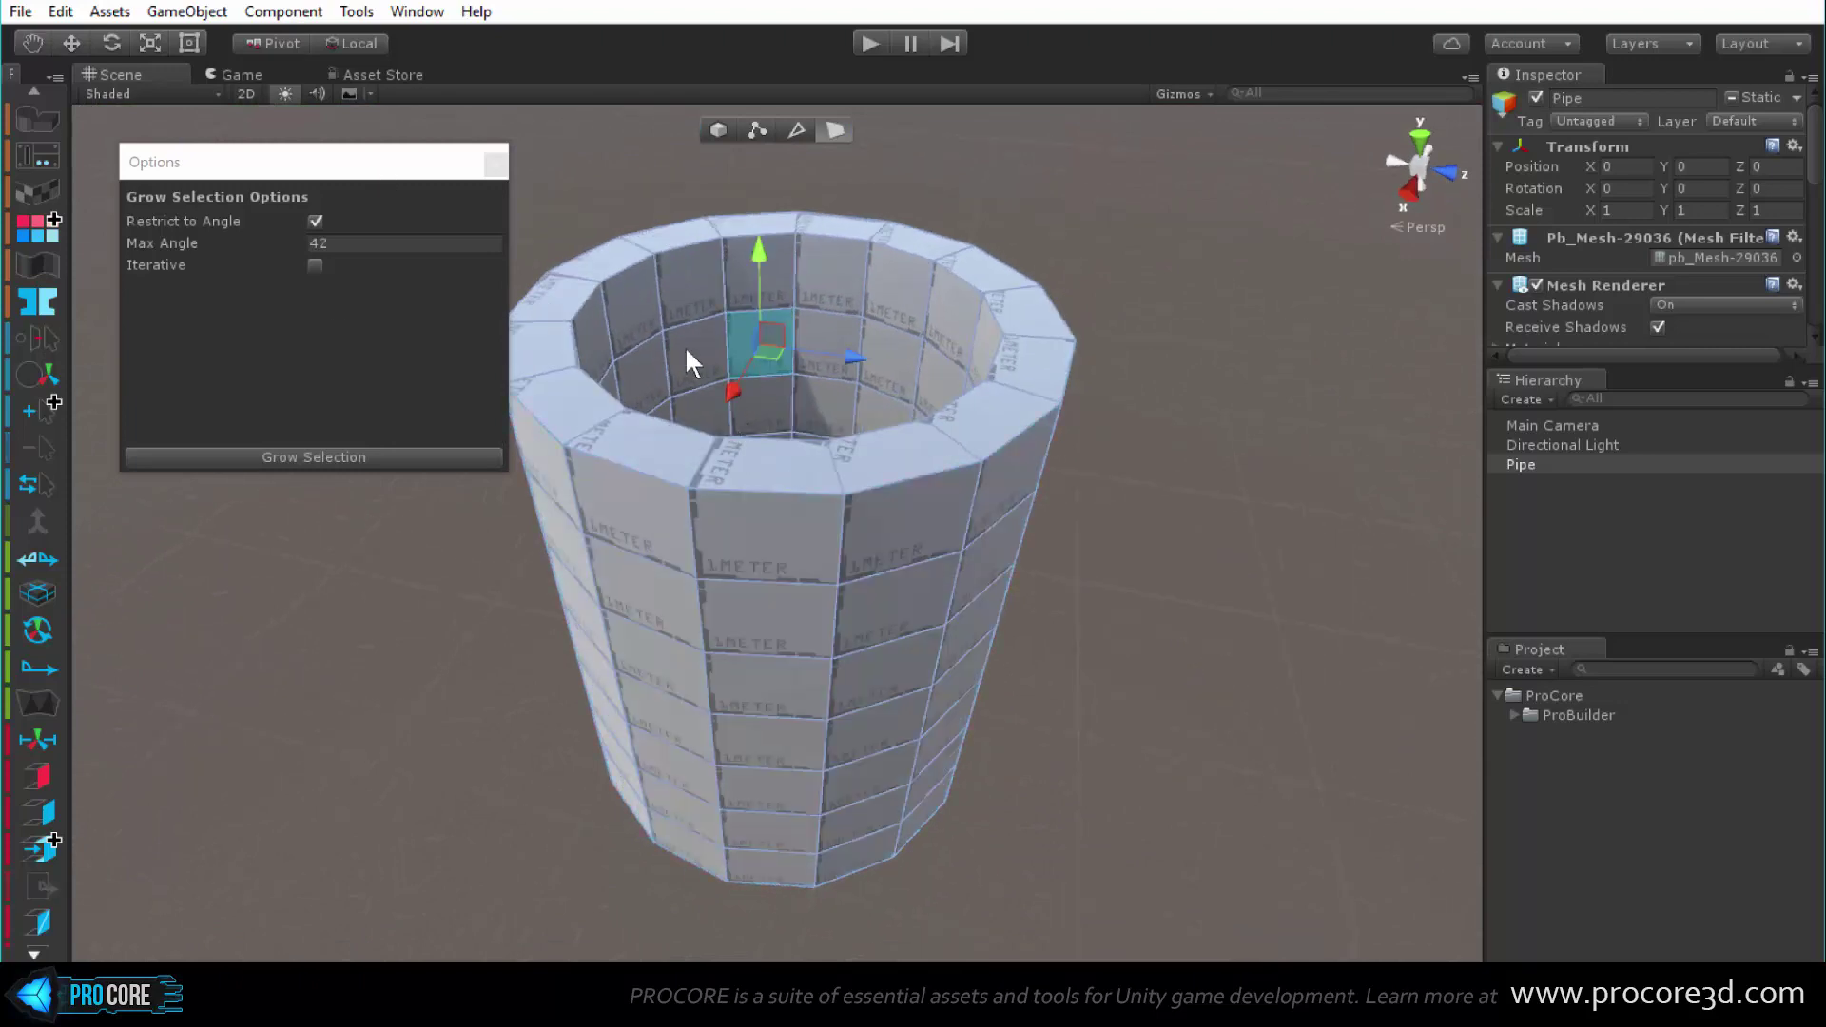
key(alt+g)
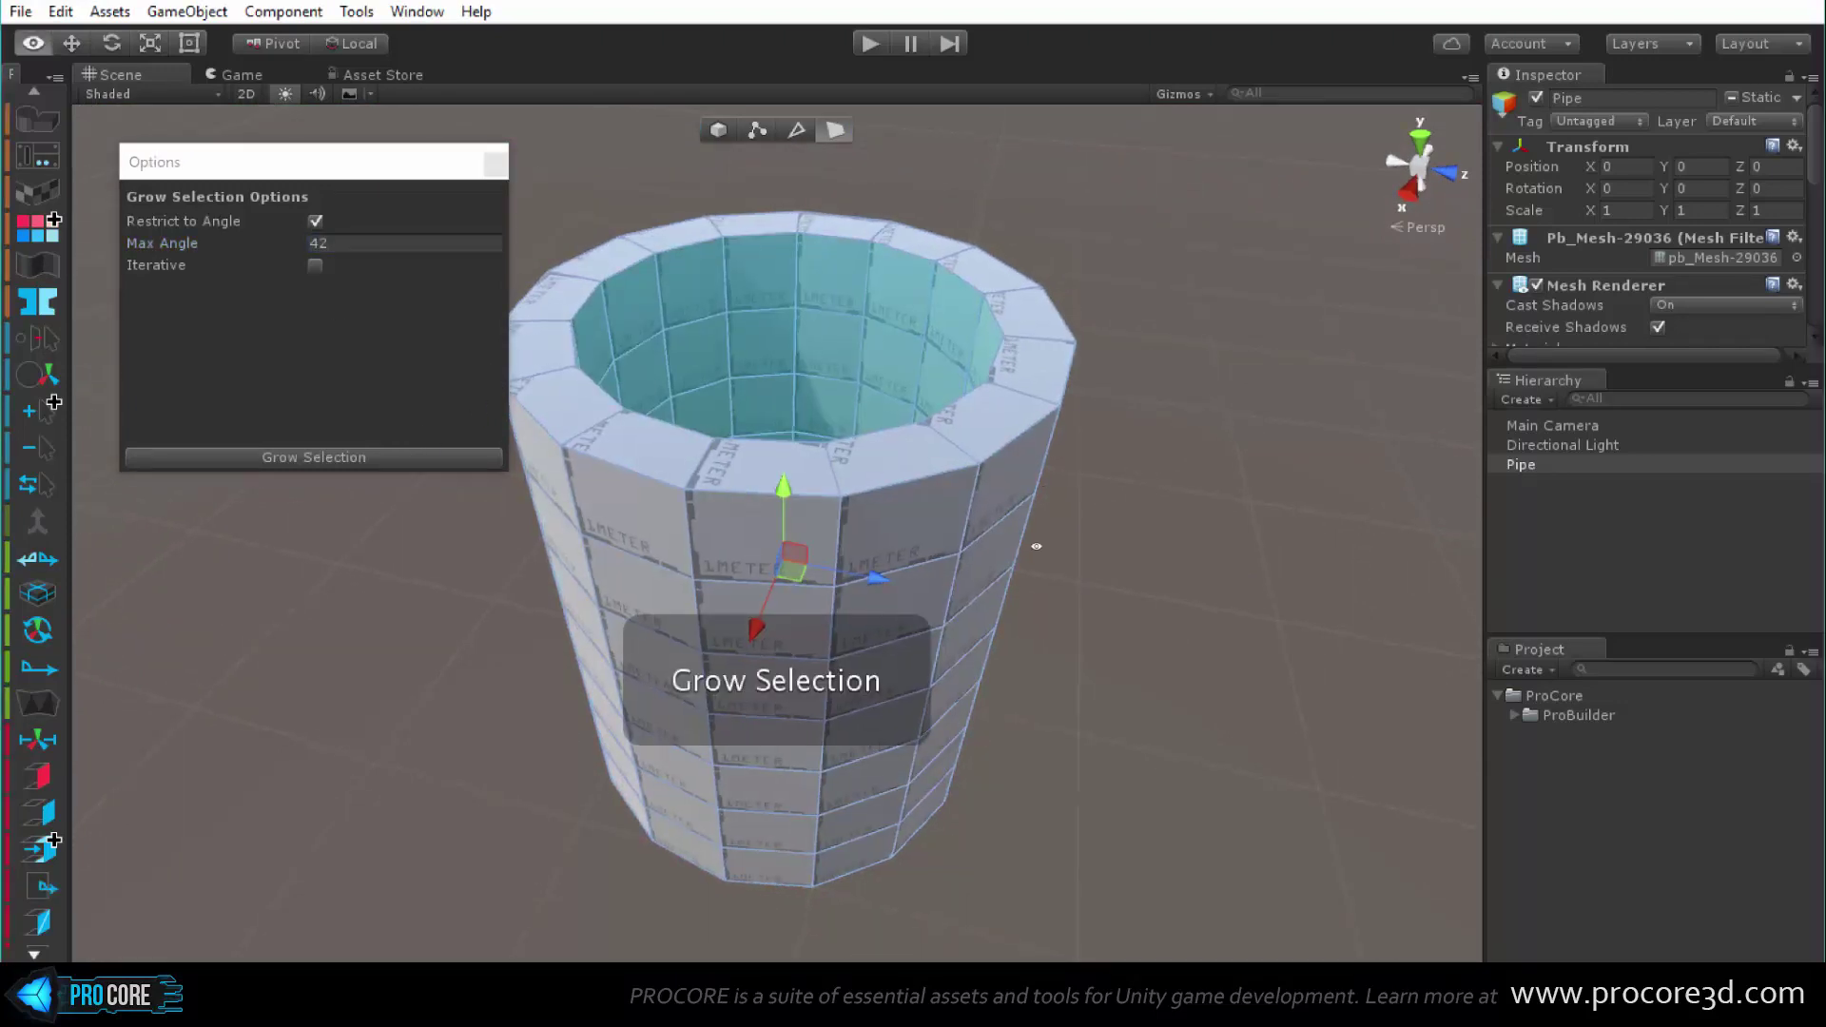
alt+drag(1106, 521, 831, 476)
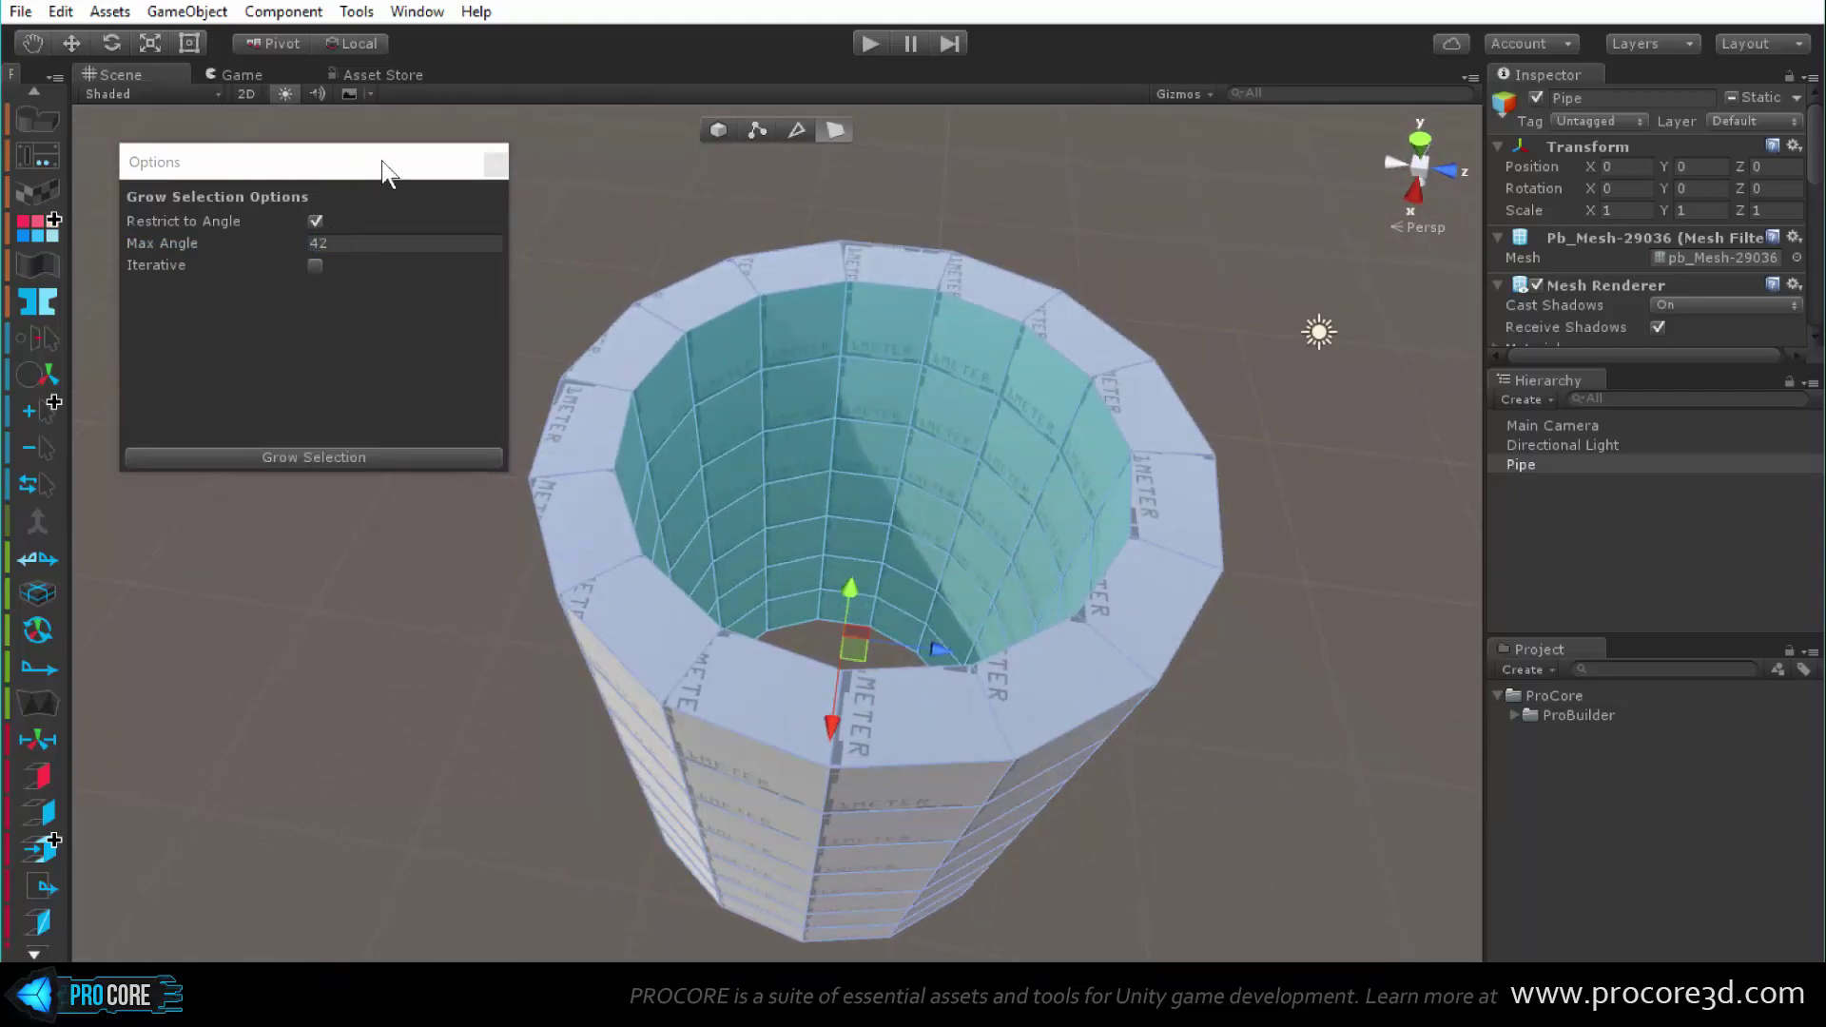
drag(385, 173, 371, 160)
click(369, 230)
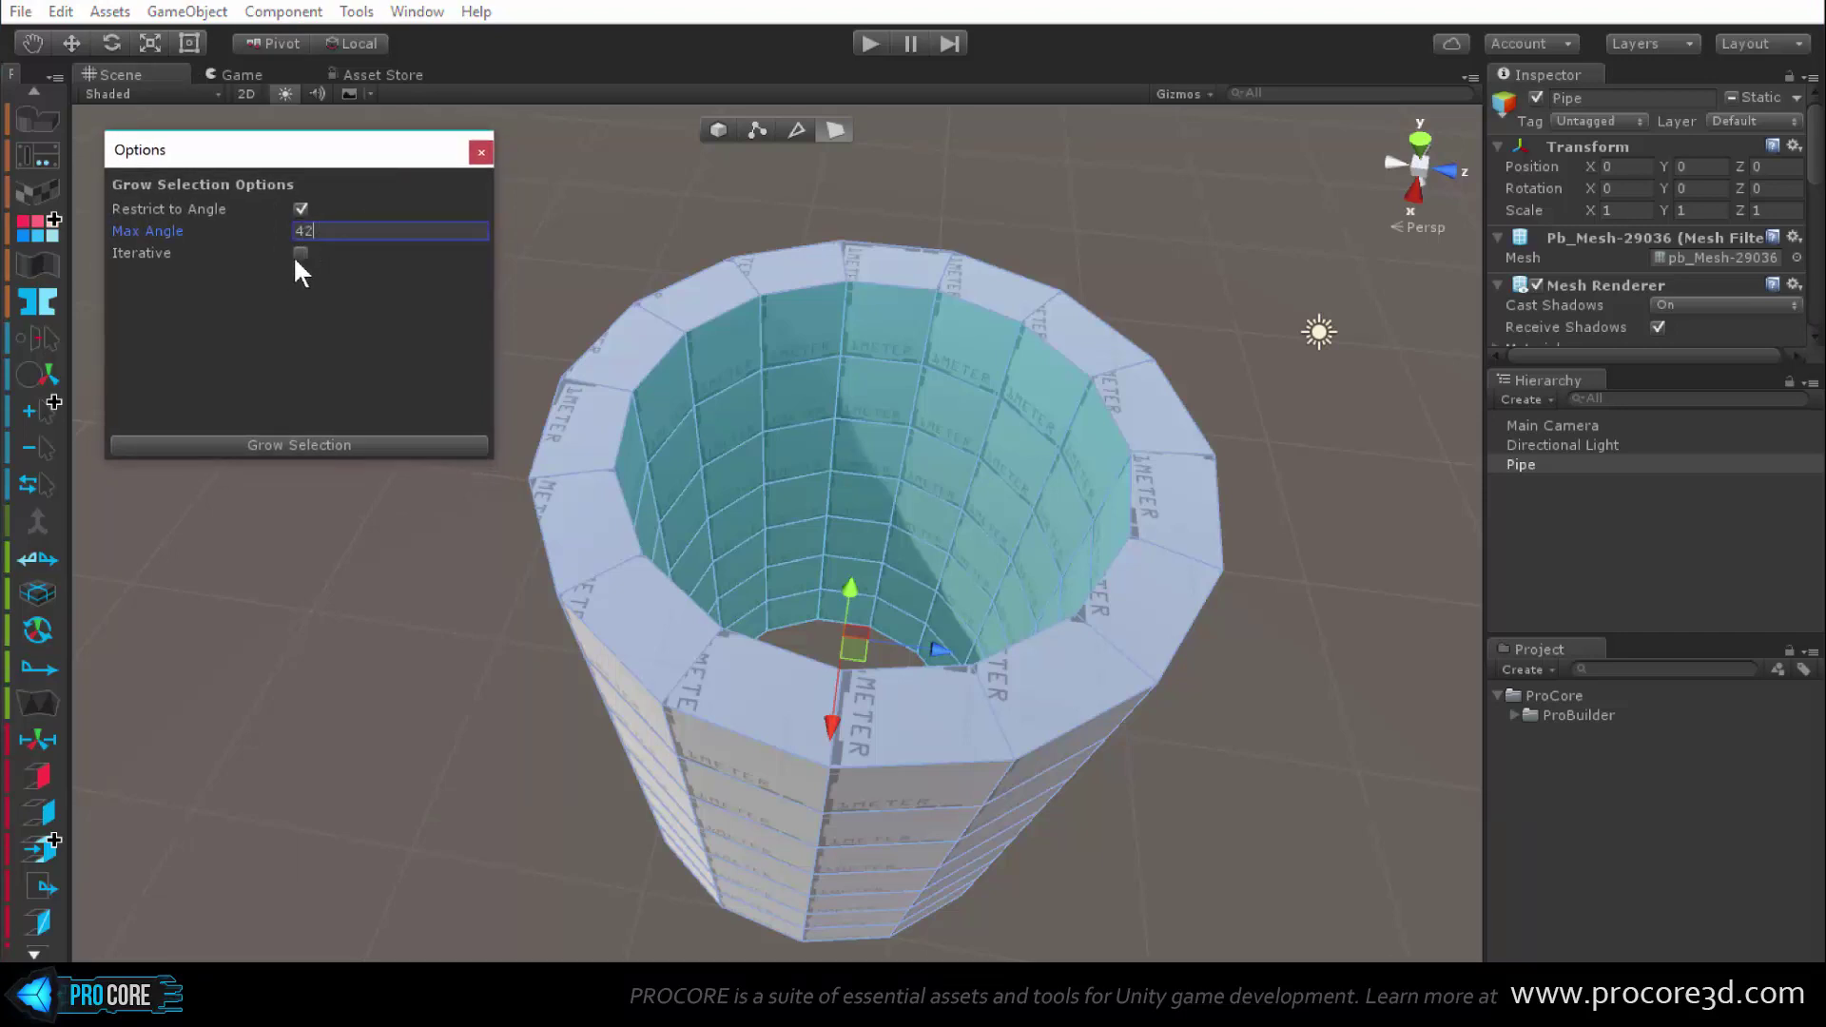
click(475, 147)
Select one face on the upper rim, grow the selection with the angle restriction, and shrink it
alt+drag(567, 544, 585, 475)
click(587, 474)
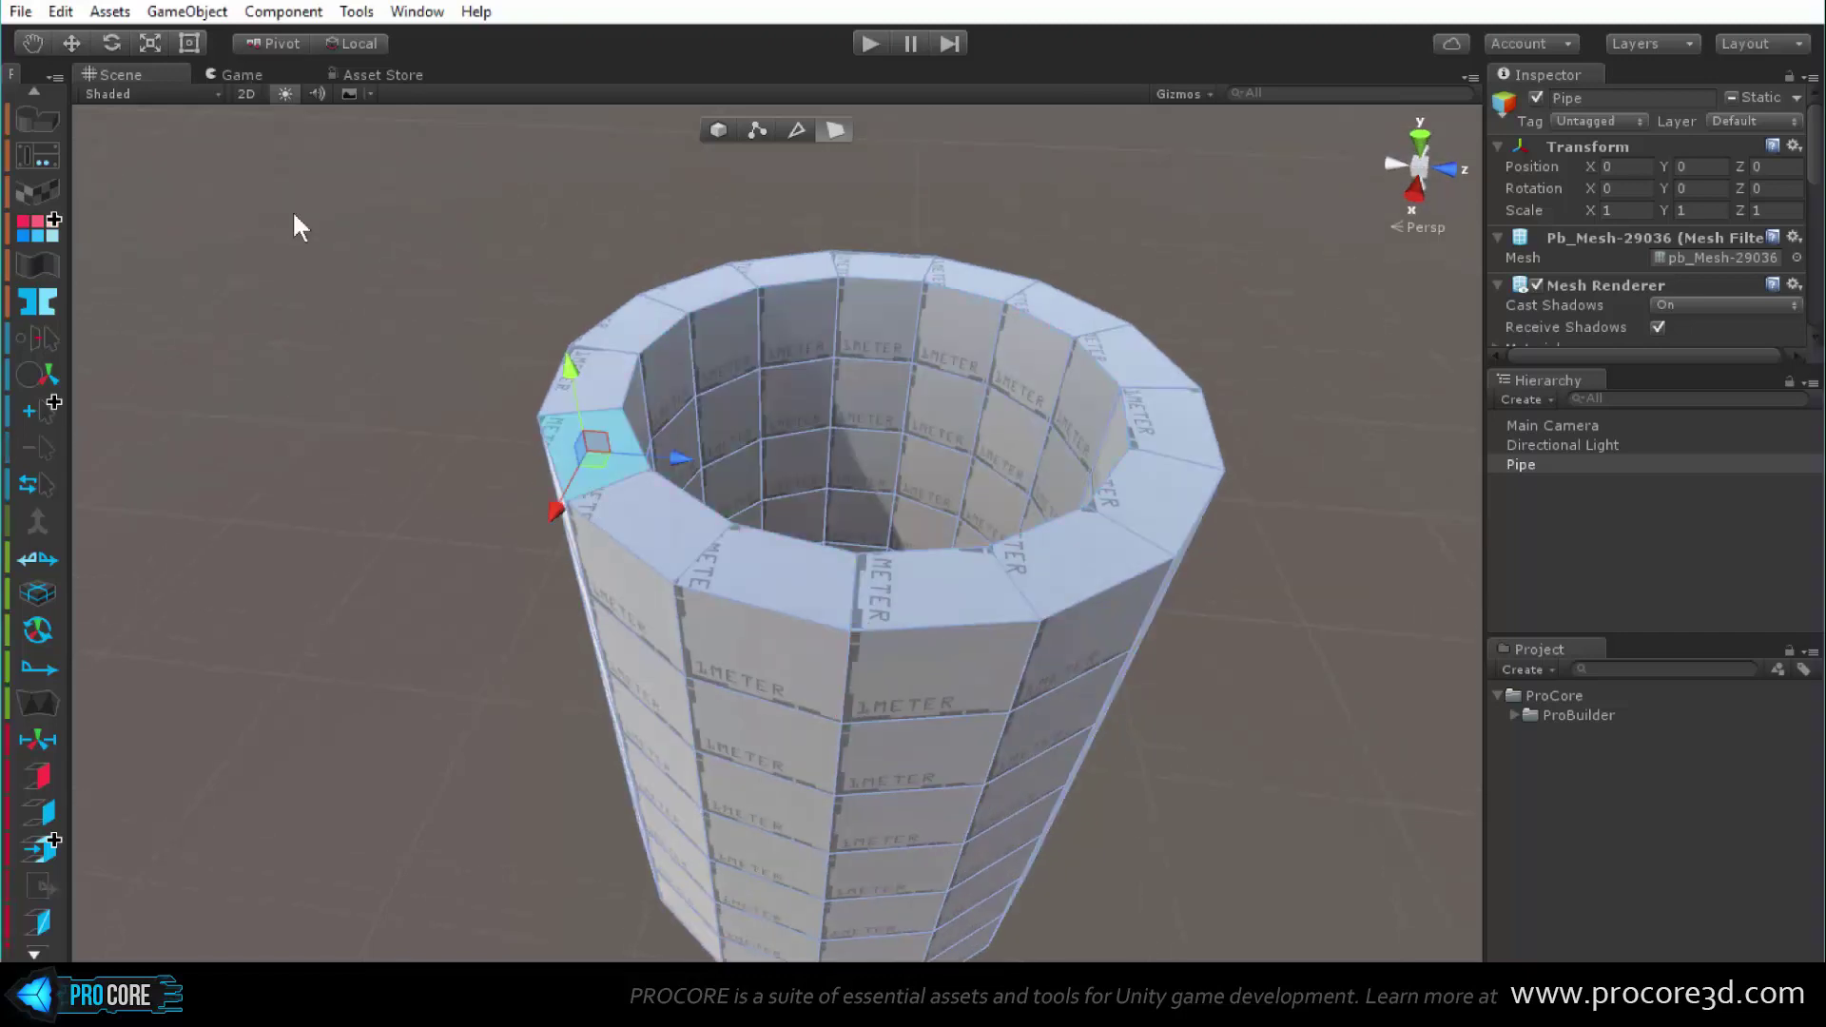
click(38, 411)
alt+drag(1209, 576, 1115, 574)
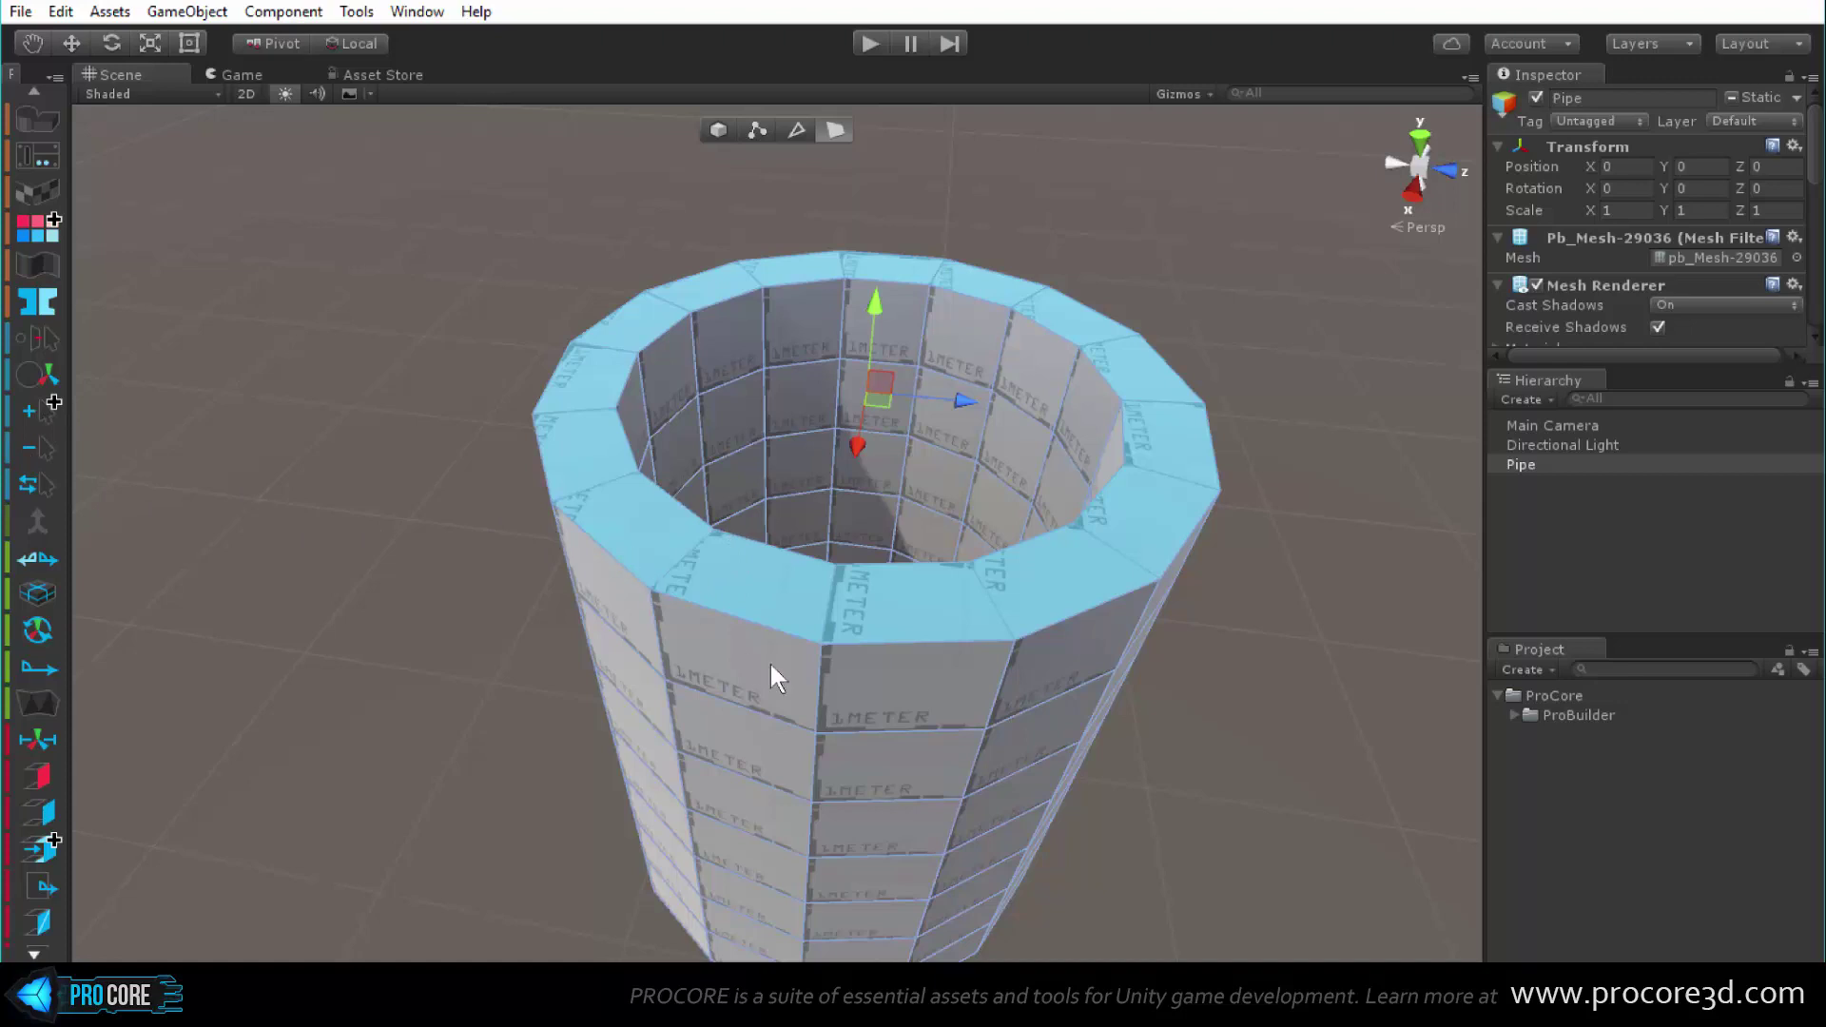
click(38, 449)
alt+drag(1026, 551, 1012, 535)
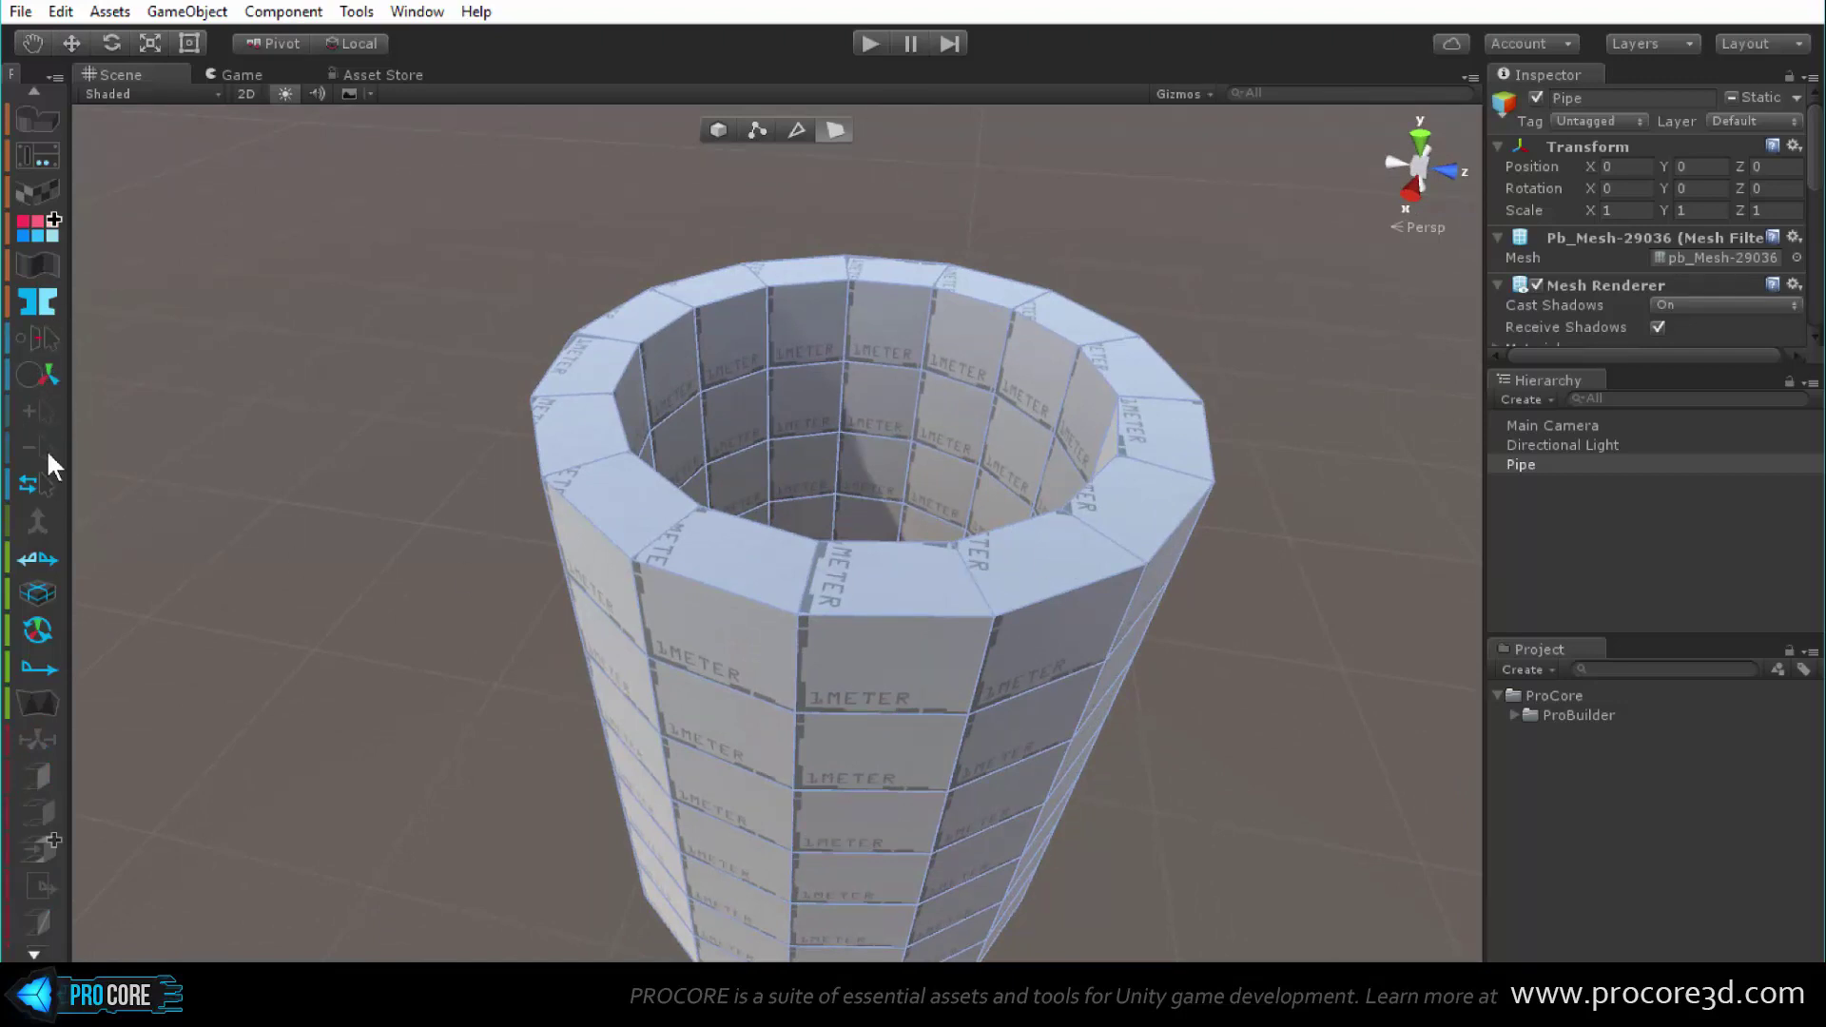
Select one upper rim face and disable Restrict to Angle in the Grow Selection options
key(alt)
click(620, 501)
alt+click(21, 186)
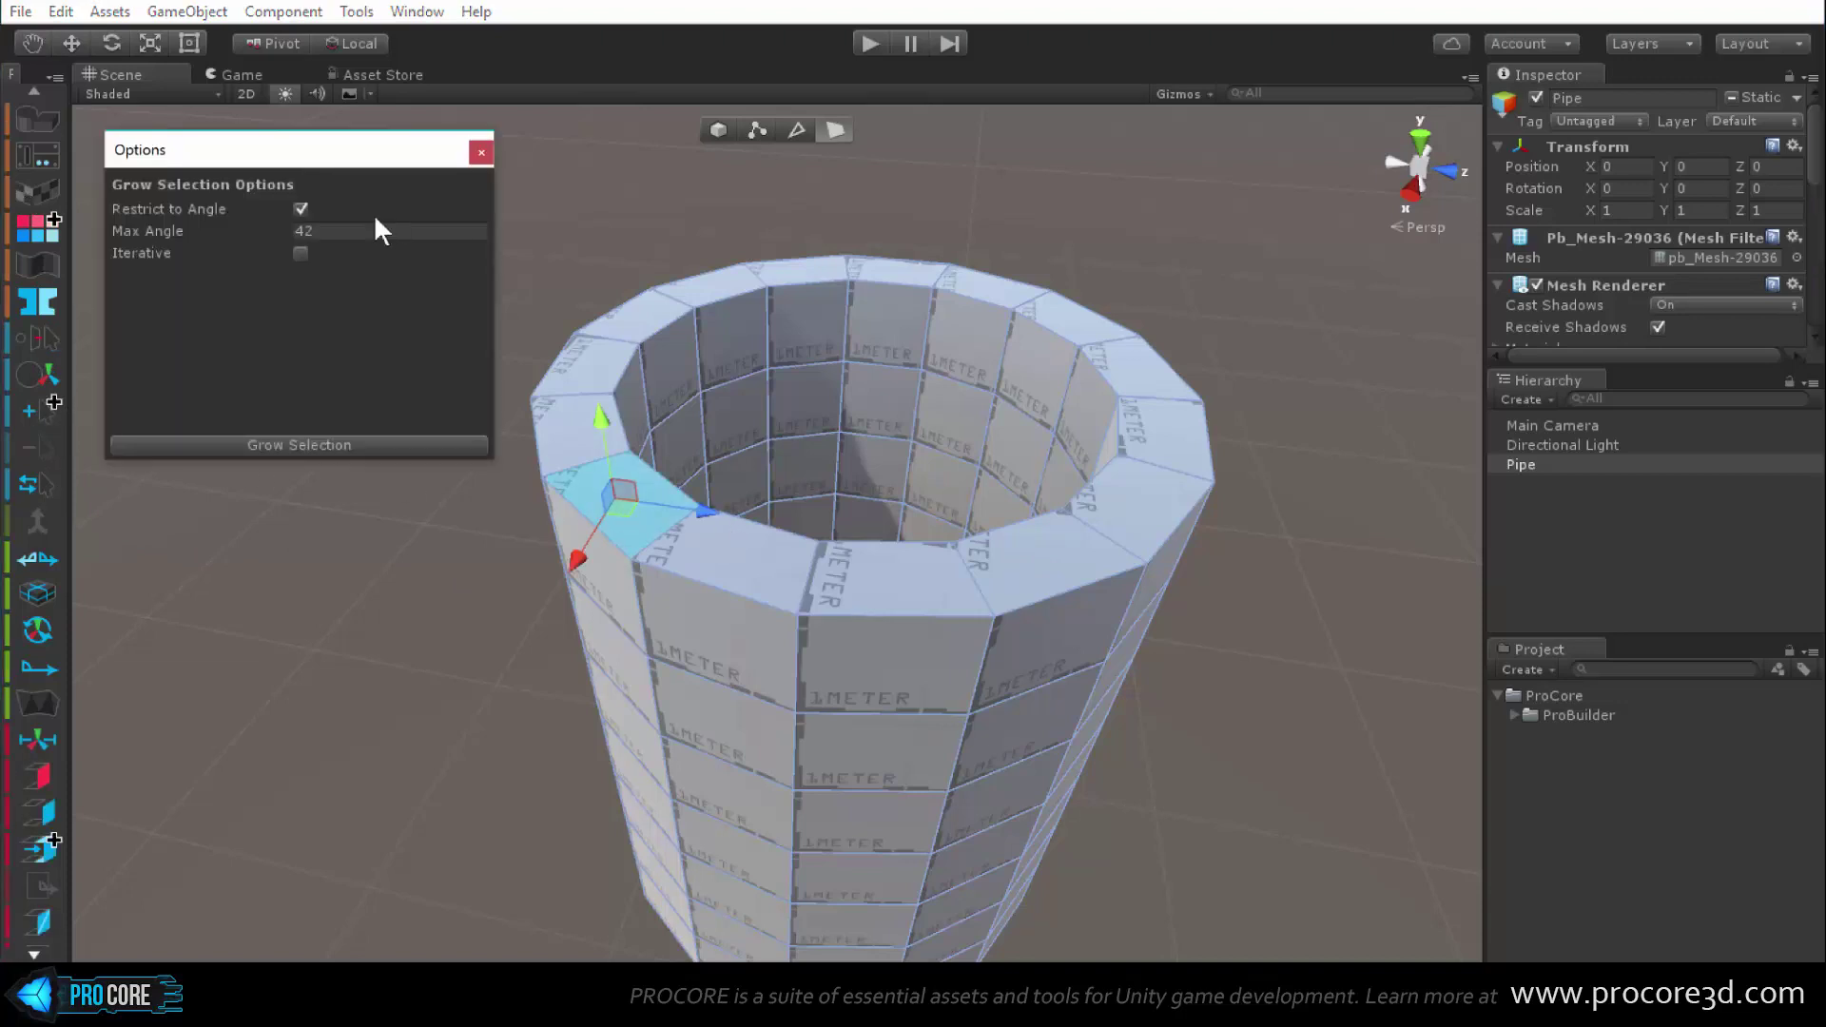
click(301, 209)
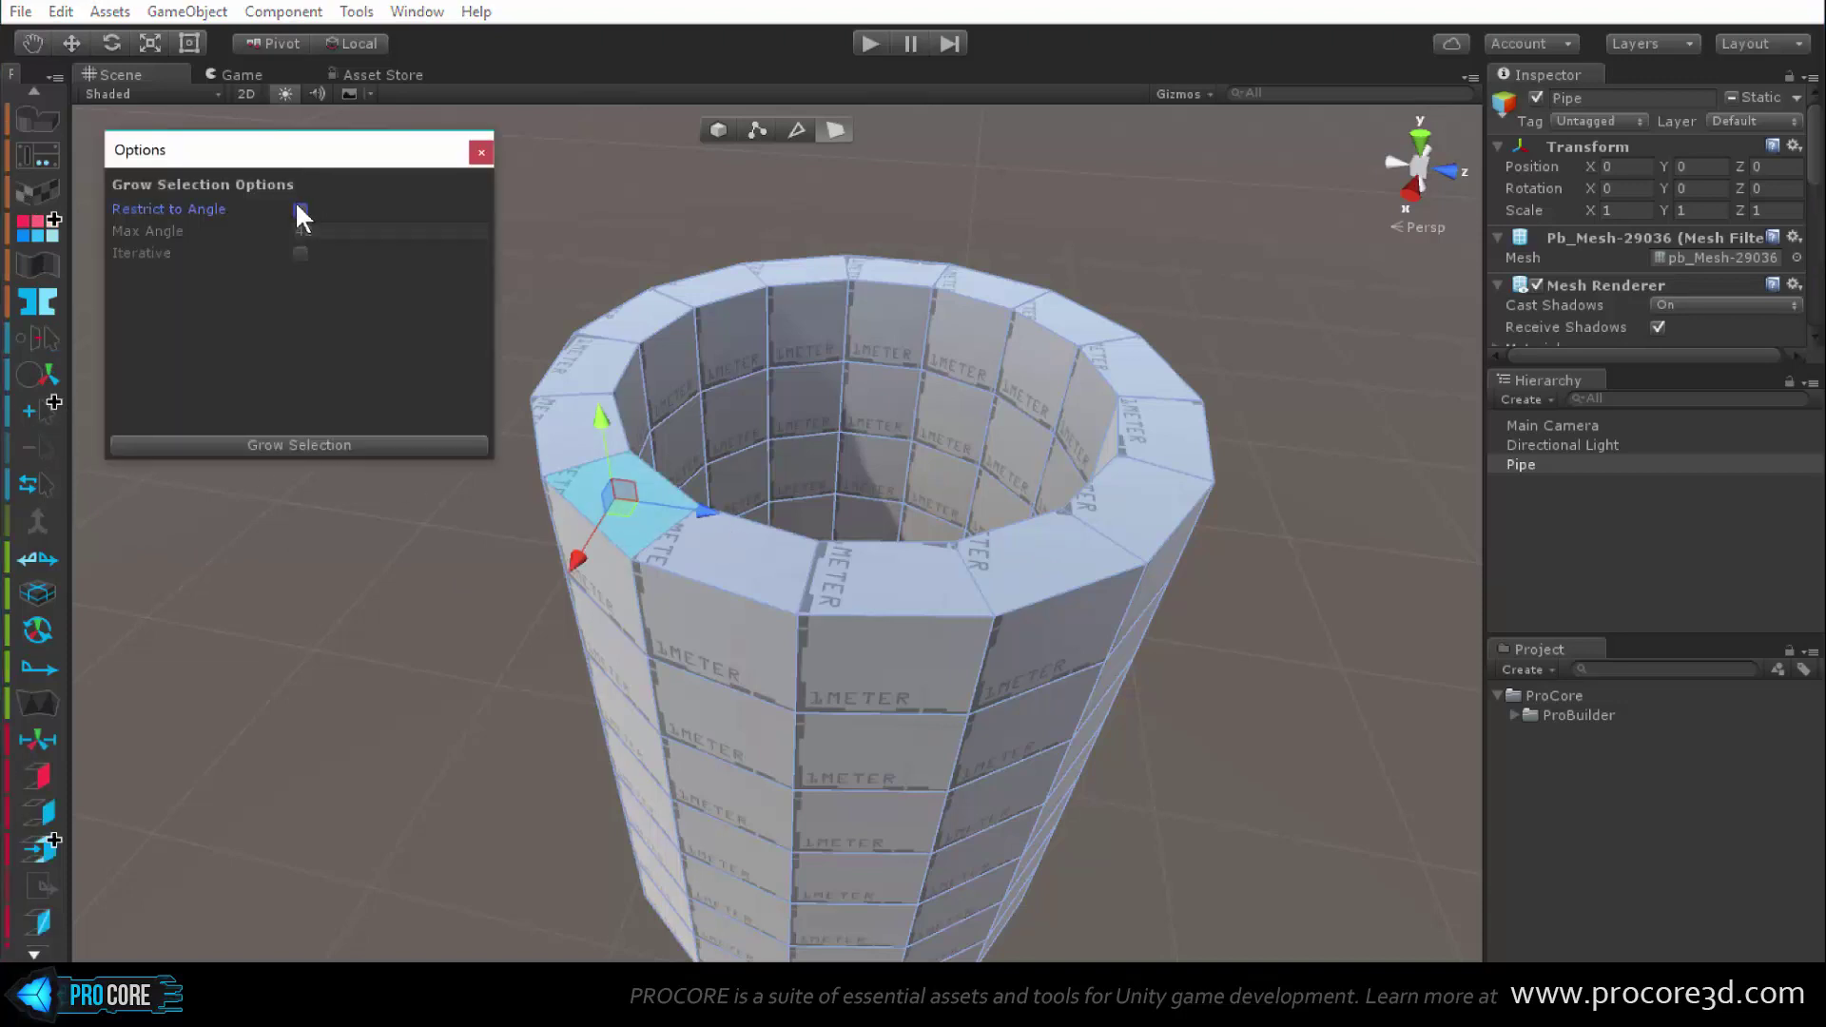
click(482, 152)
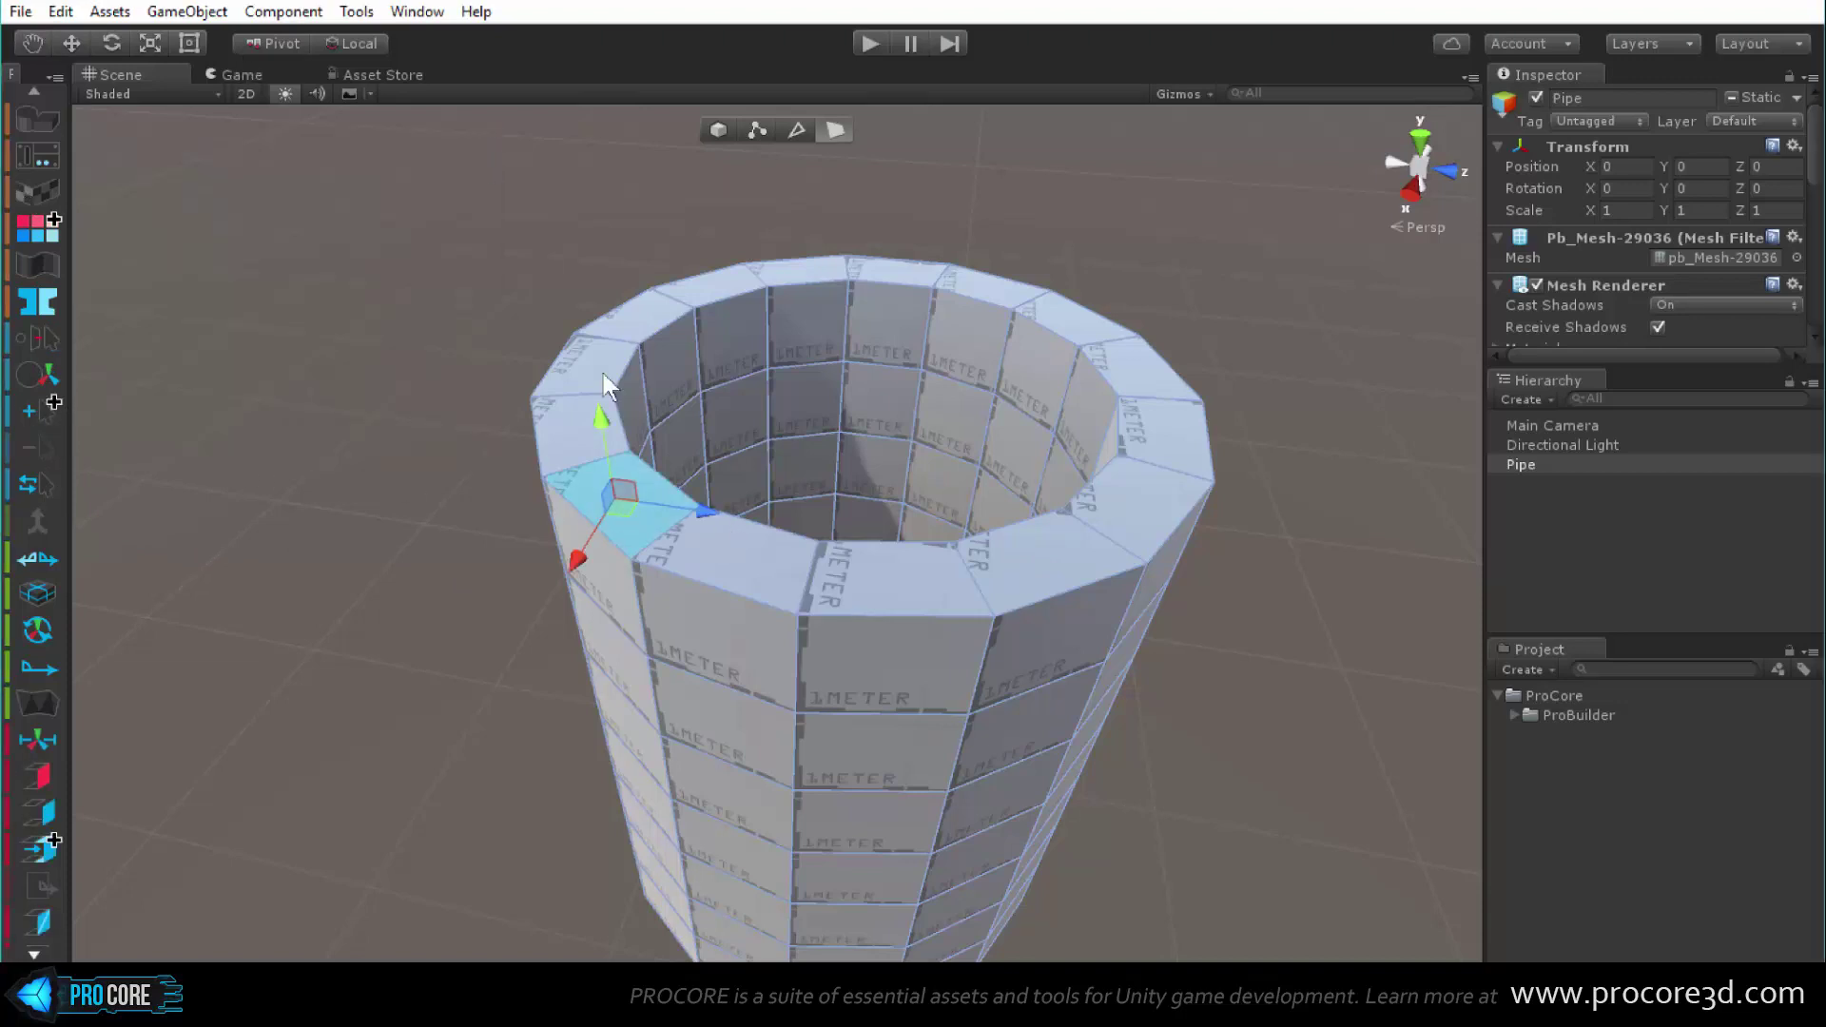
Grow the rim face selection four times without the angle restriction, and shrink it three times
click(20, 195)
click(21, 195)
click(21, 195)
click(20, 195)
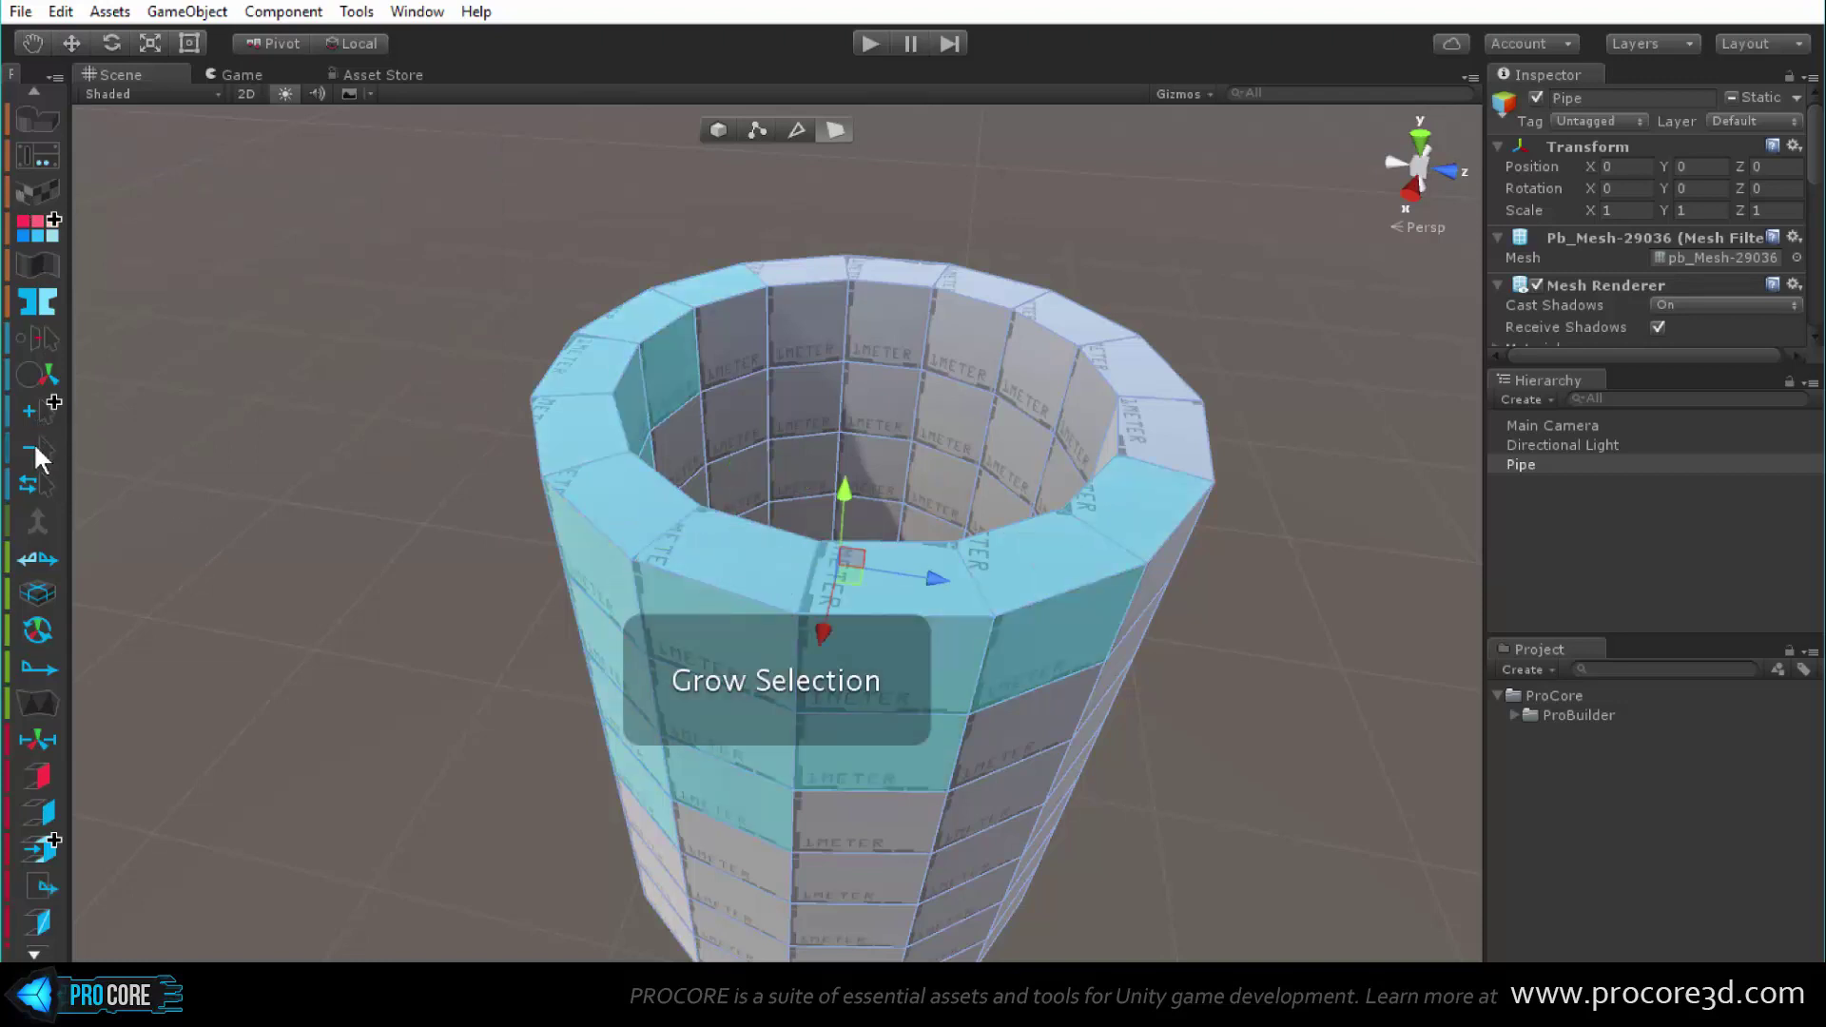
click(36, 450)
click(35, 450)
click(36, 450)
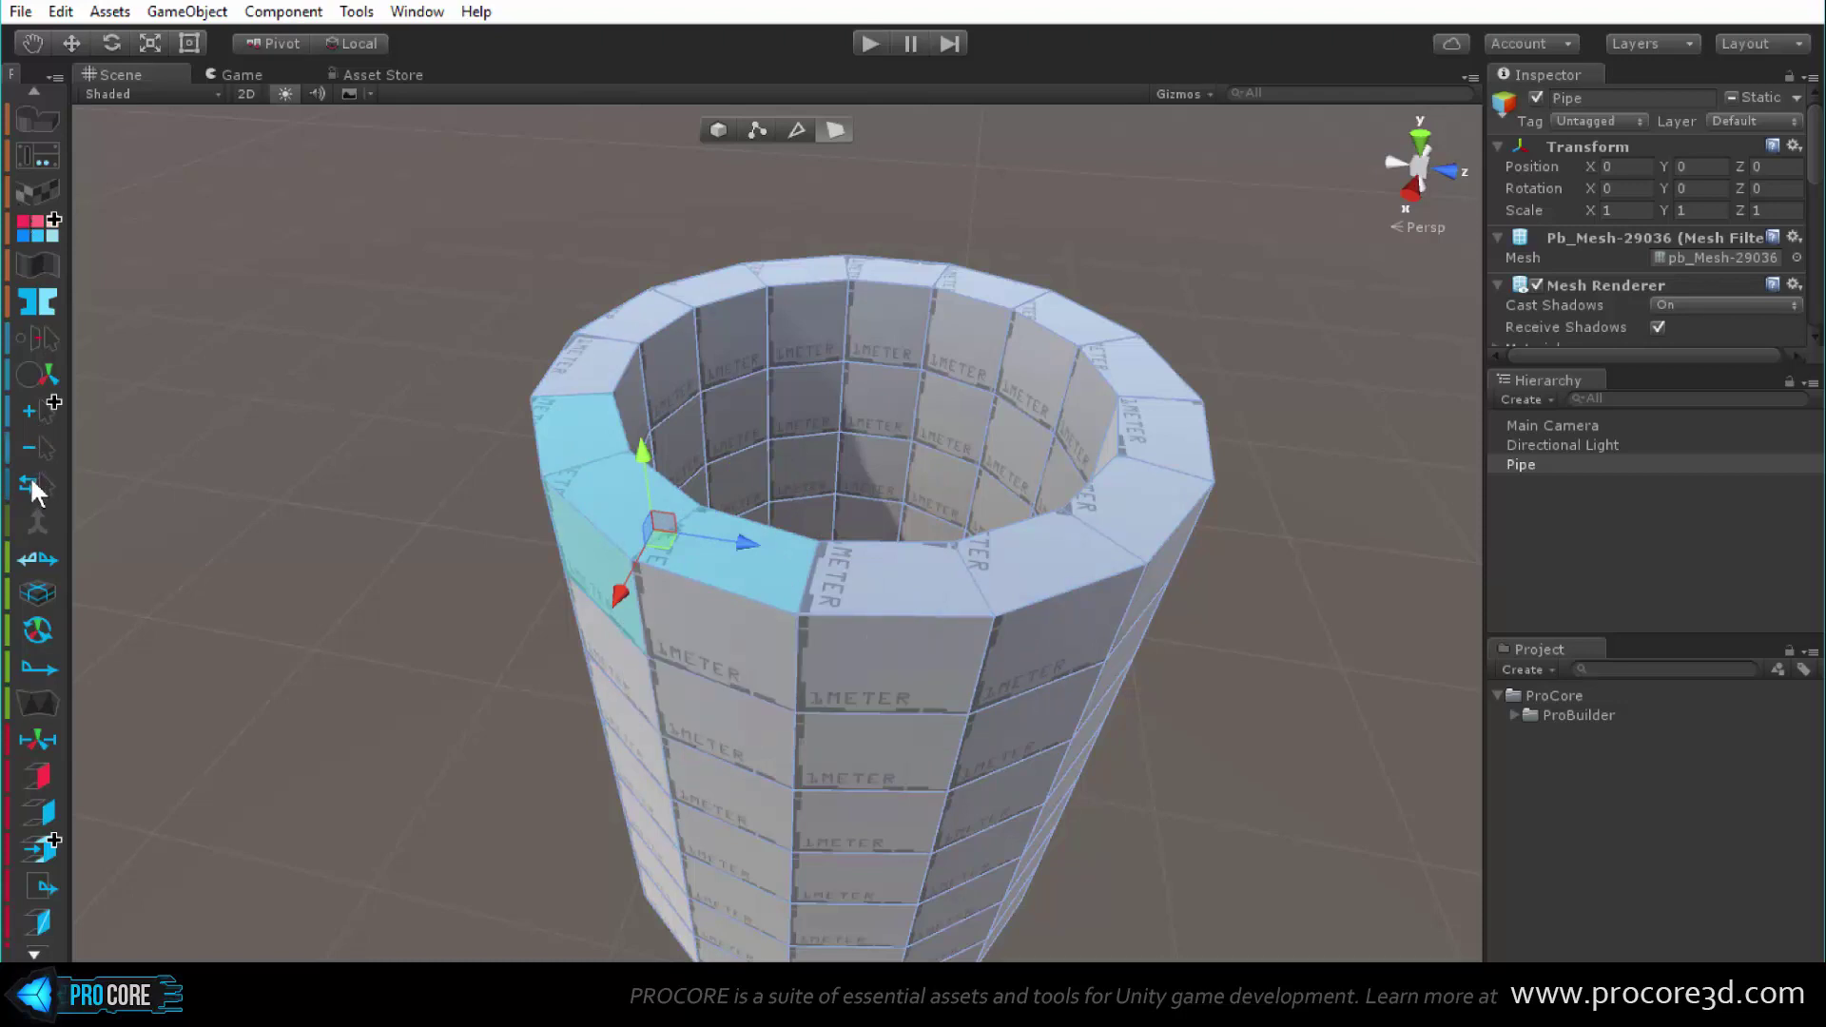
Invert the face selection four times, ending with the original rim and outer faces selected
click(17, 227)
click(17, 226)
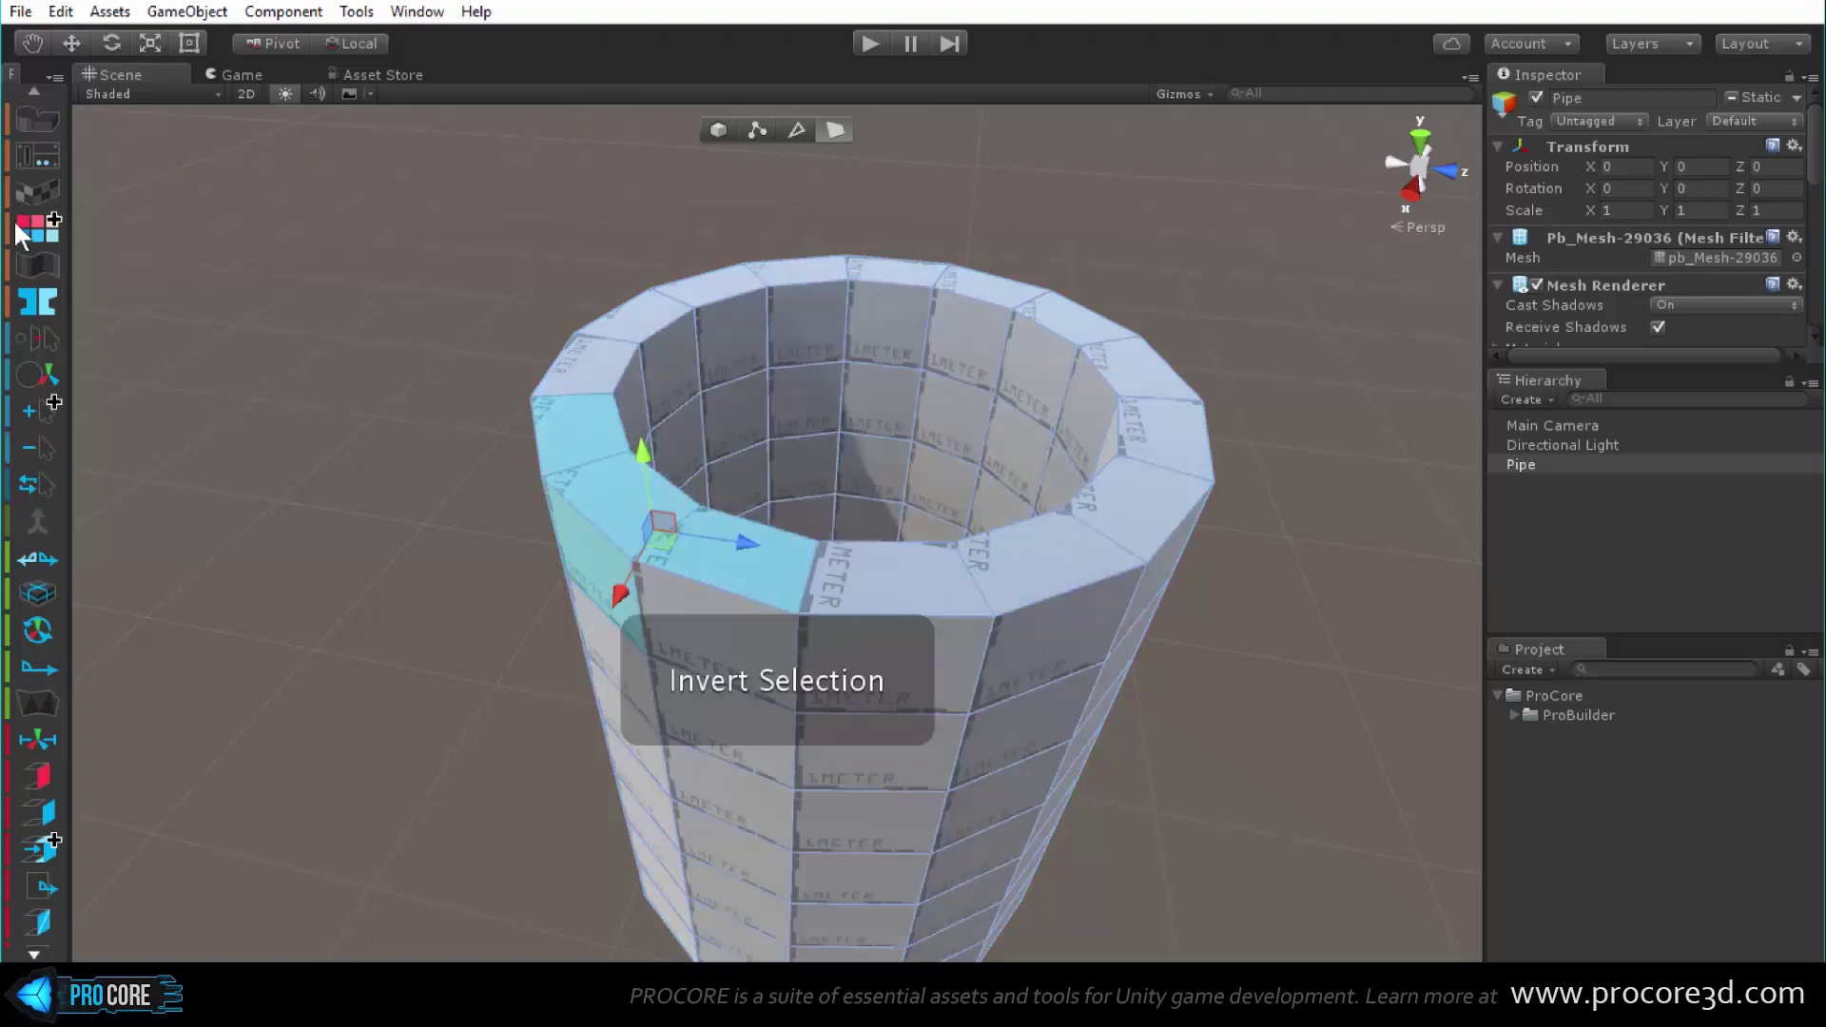
click(17, 226)
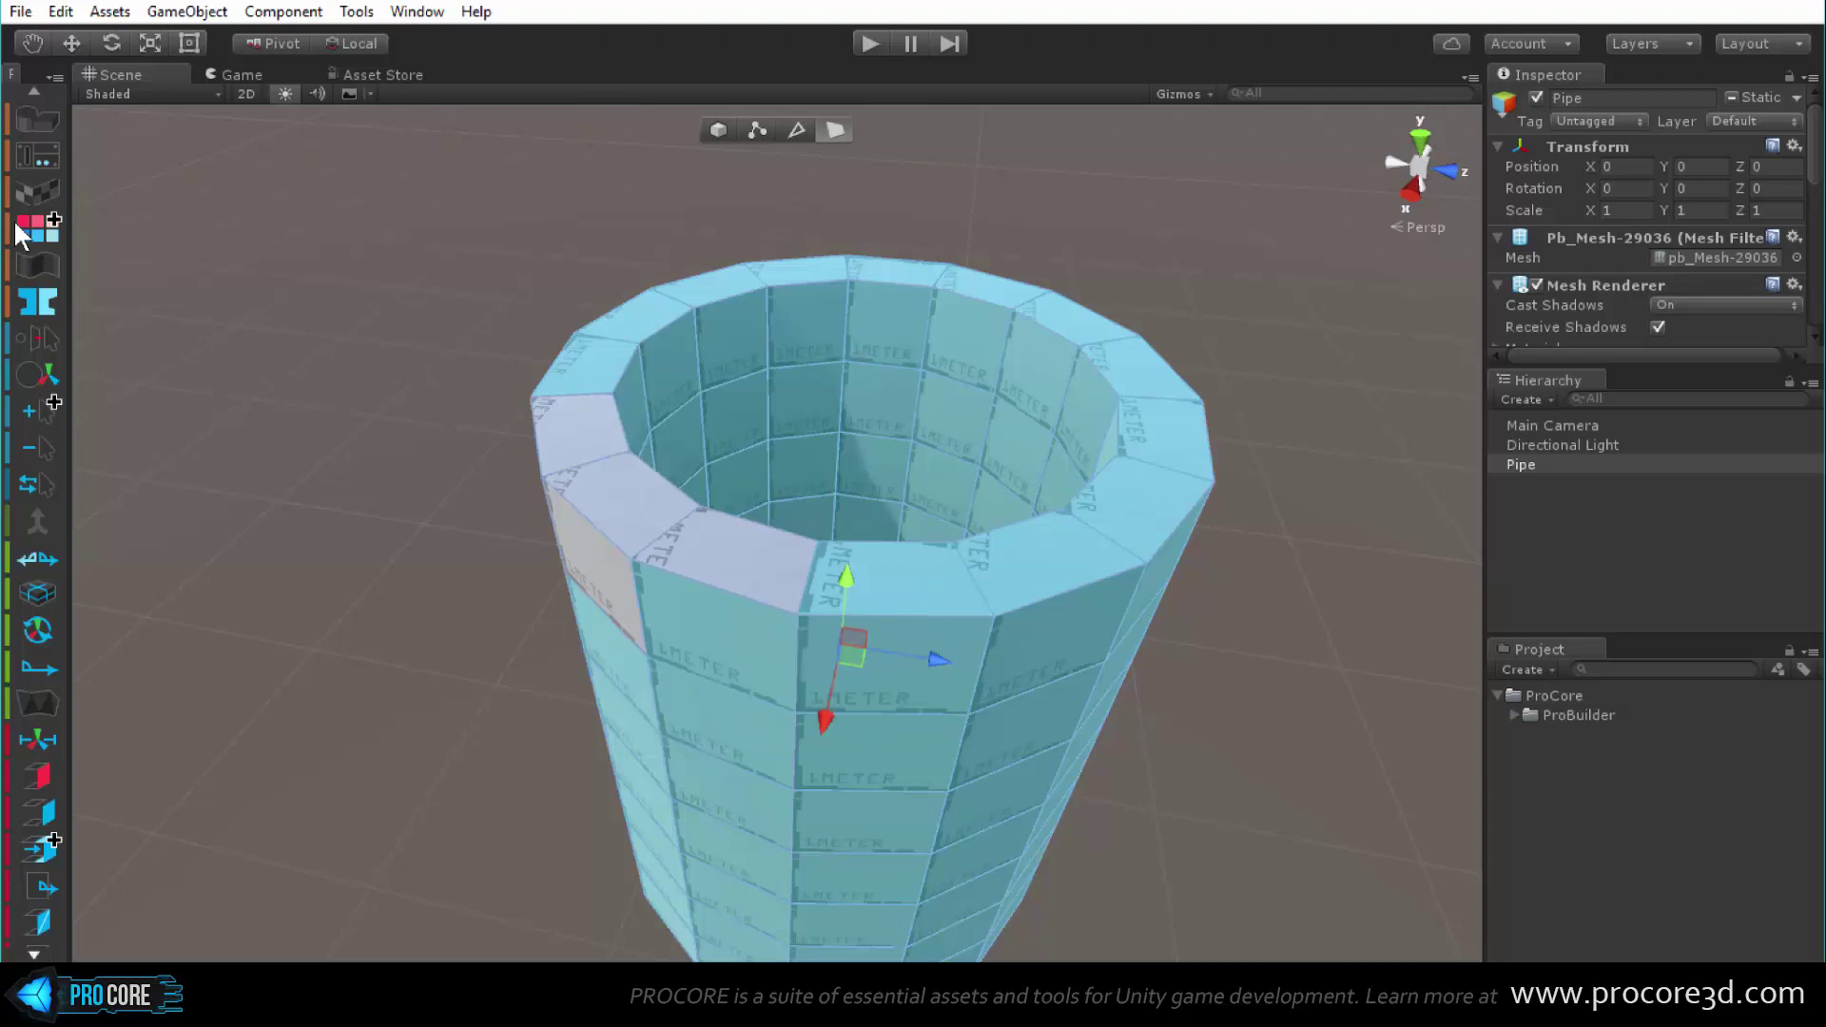
click(22, 233)
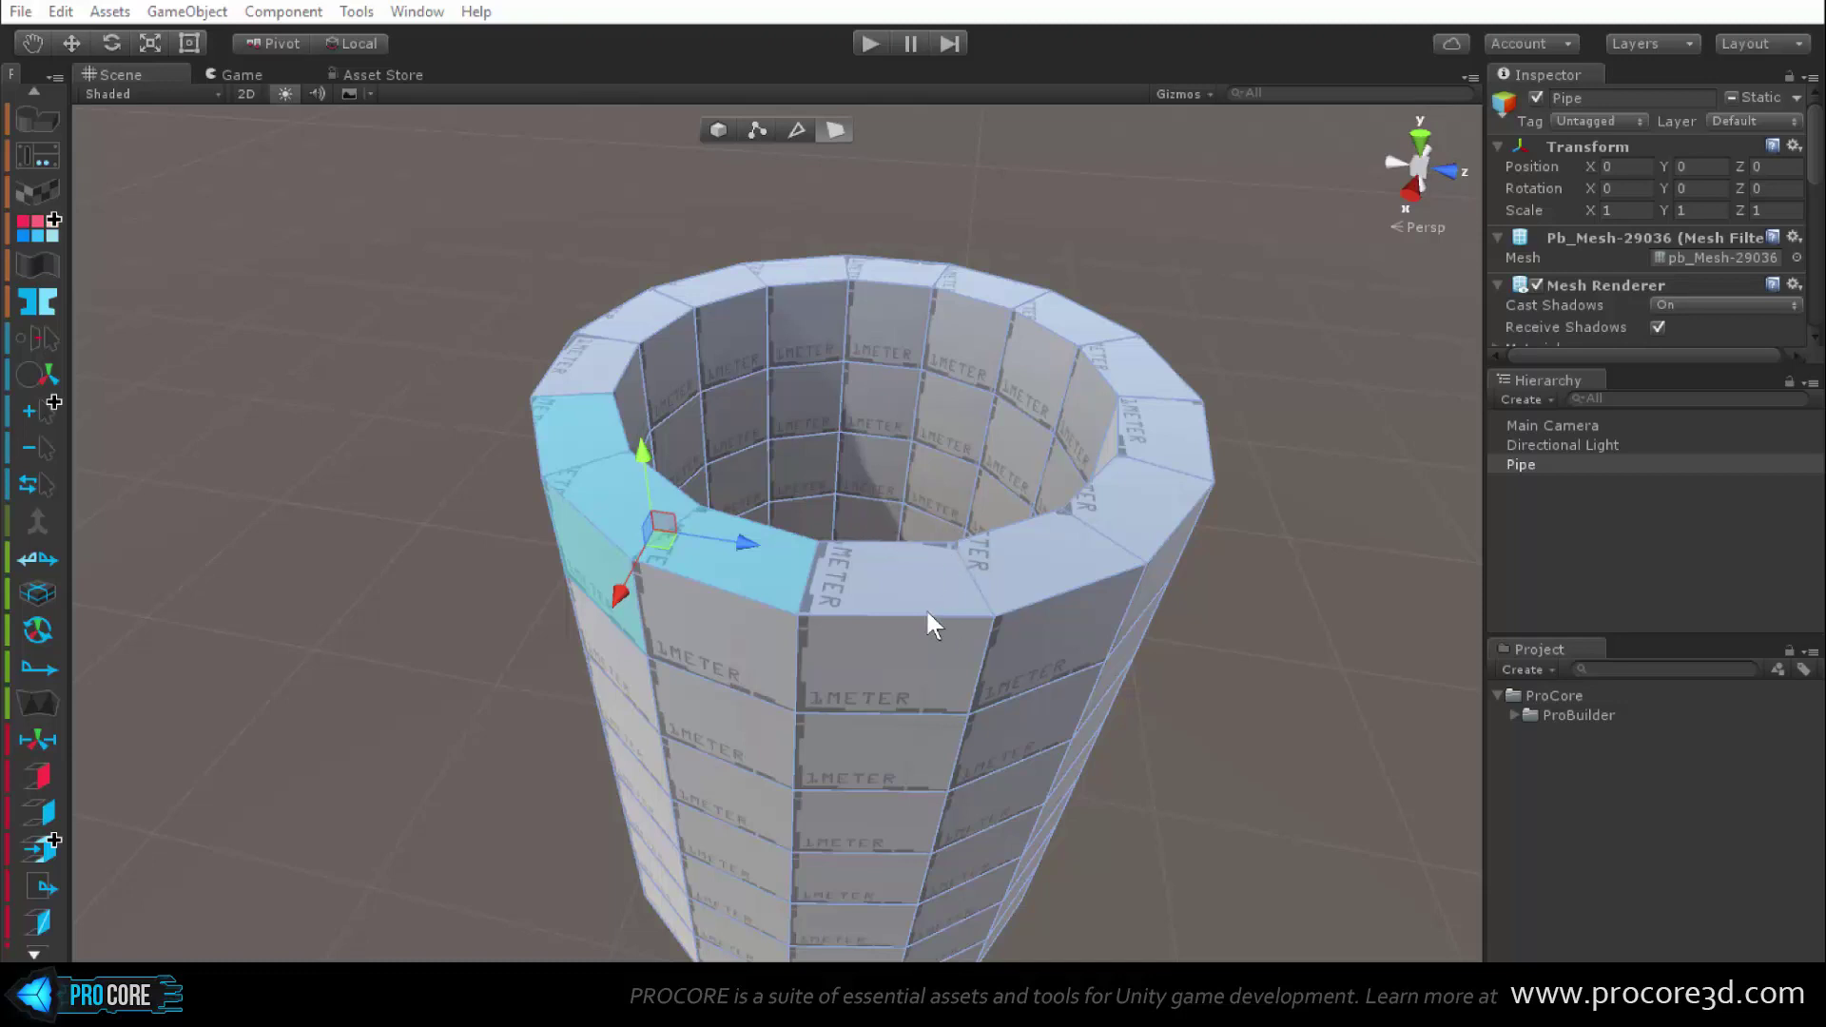
Switch to object editing and tilt the whole pipe to a rotation of about X -11.3, Y 16.7, Z -35.8
alt+drag(897, 620, 1016, 628)
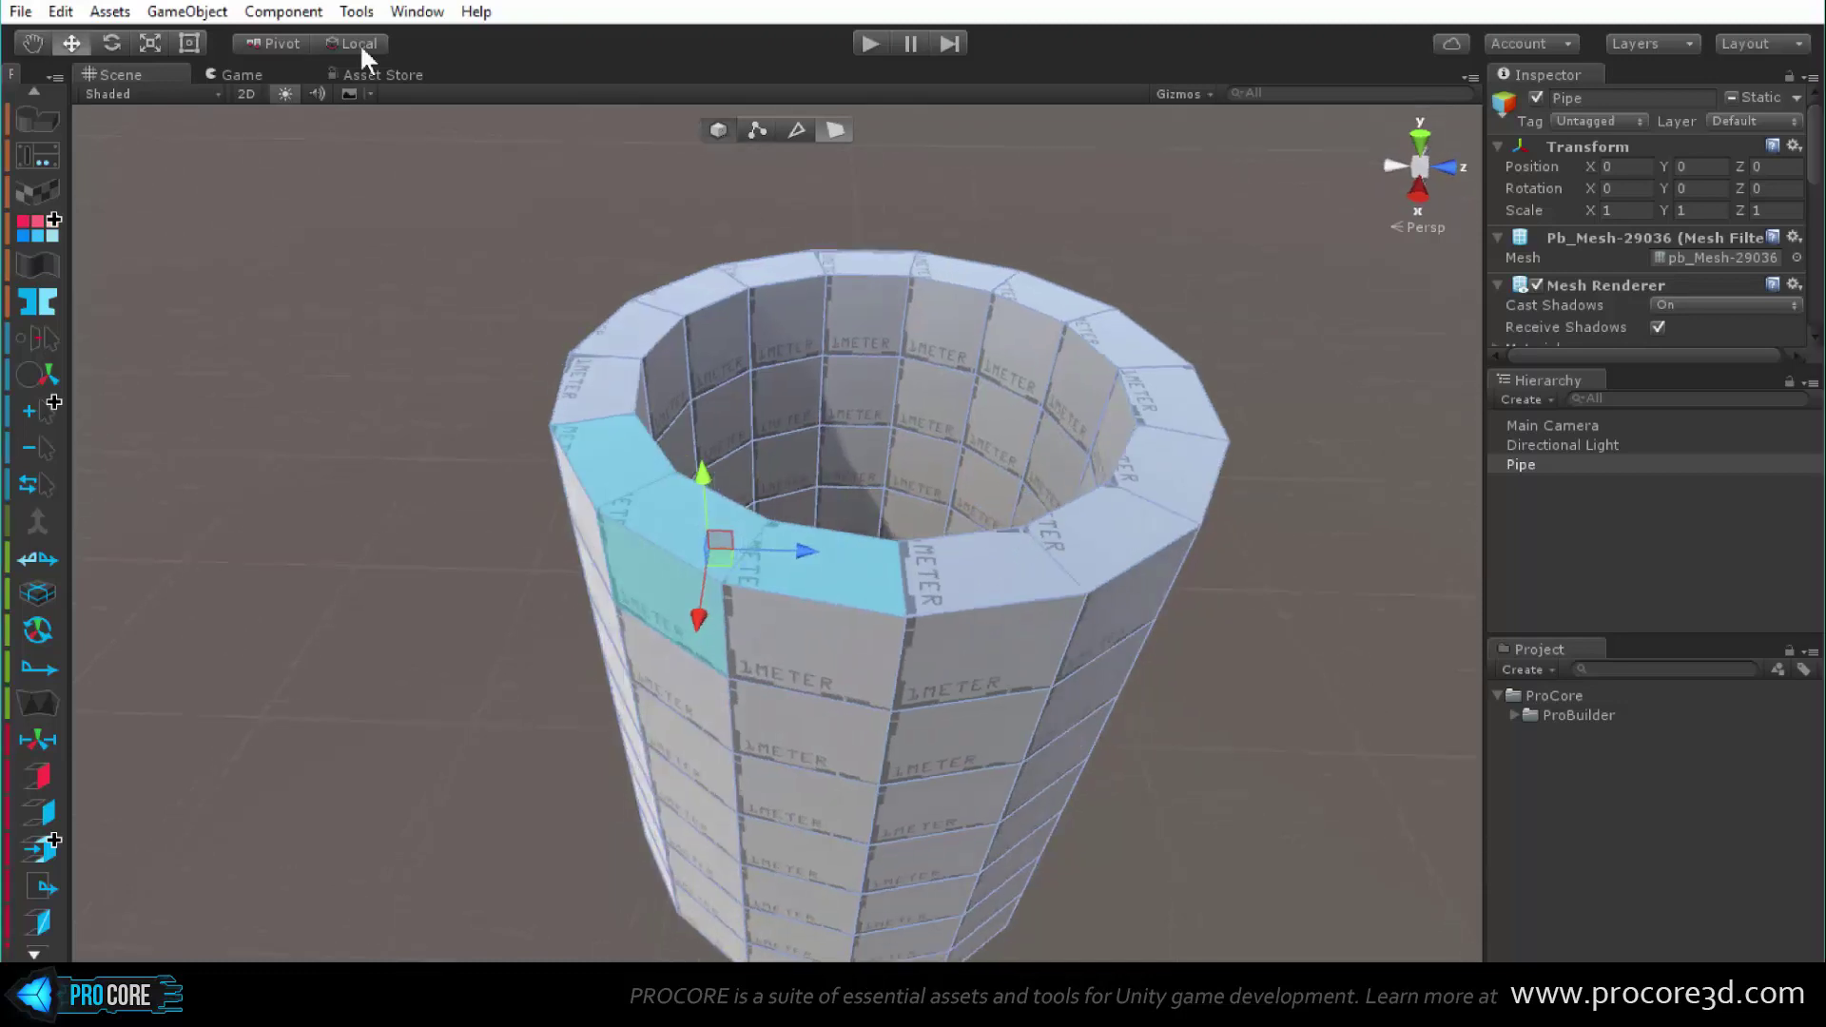
key(g)
scroll(847, 590, down, 6)
key(e)
alt+drag(999, 686, 980, 737)
drag(916, 791, 898, 835)
alt+drag(689, 587, 969, 518)
scroll(970, 517, up, 3)
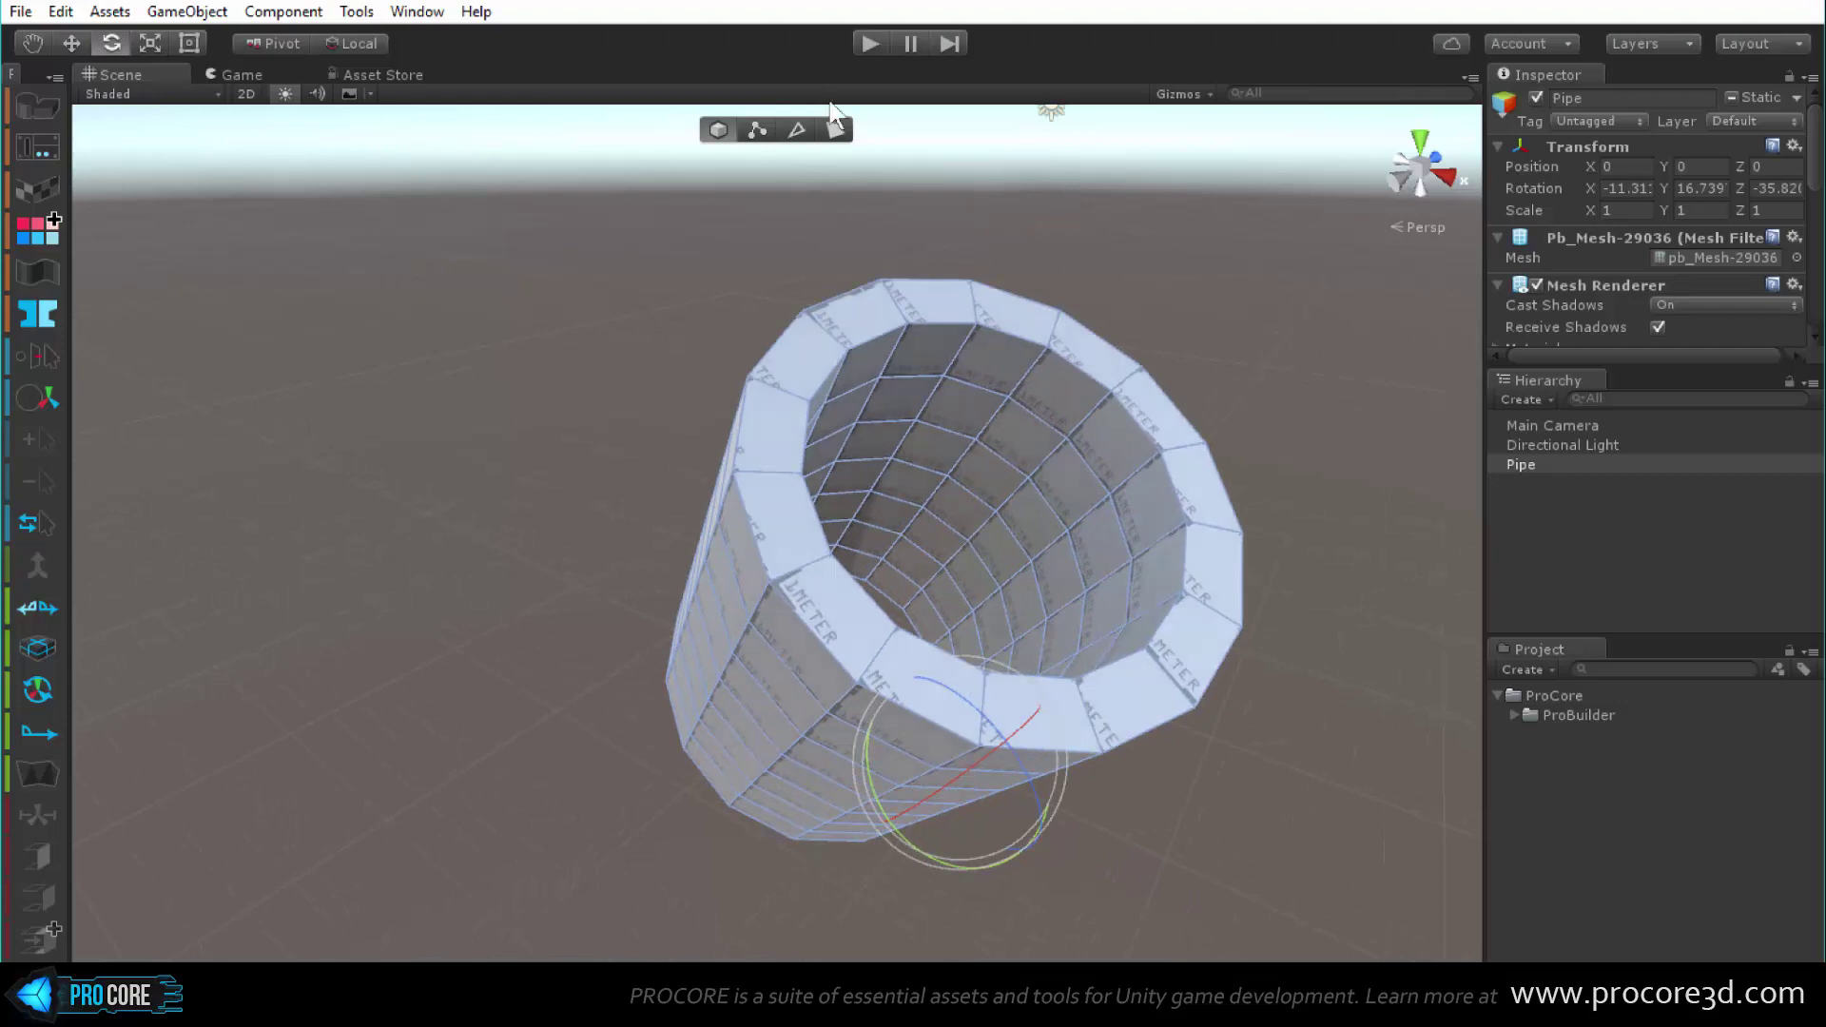
Return to face editing, select one face on the tilted pipe's open rim, activate the Move tool, and examine its handle's orientation
click(837, 130)
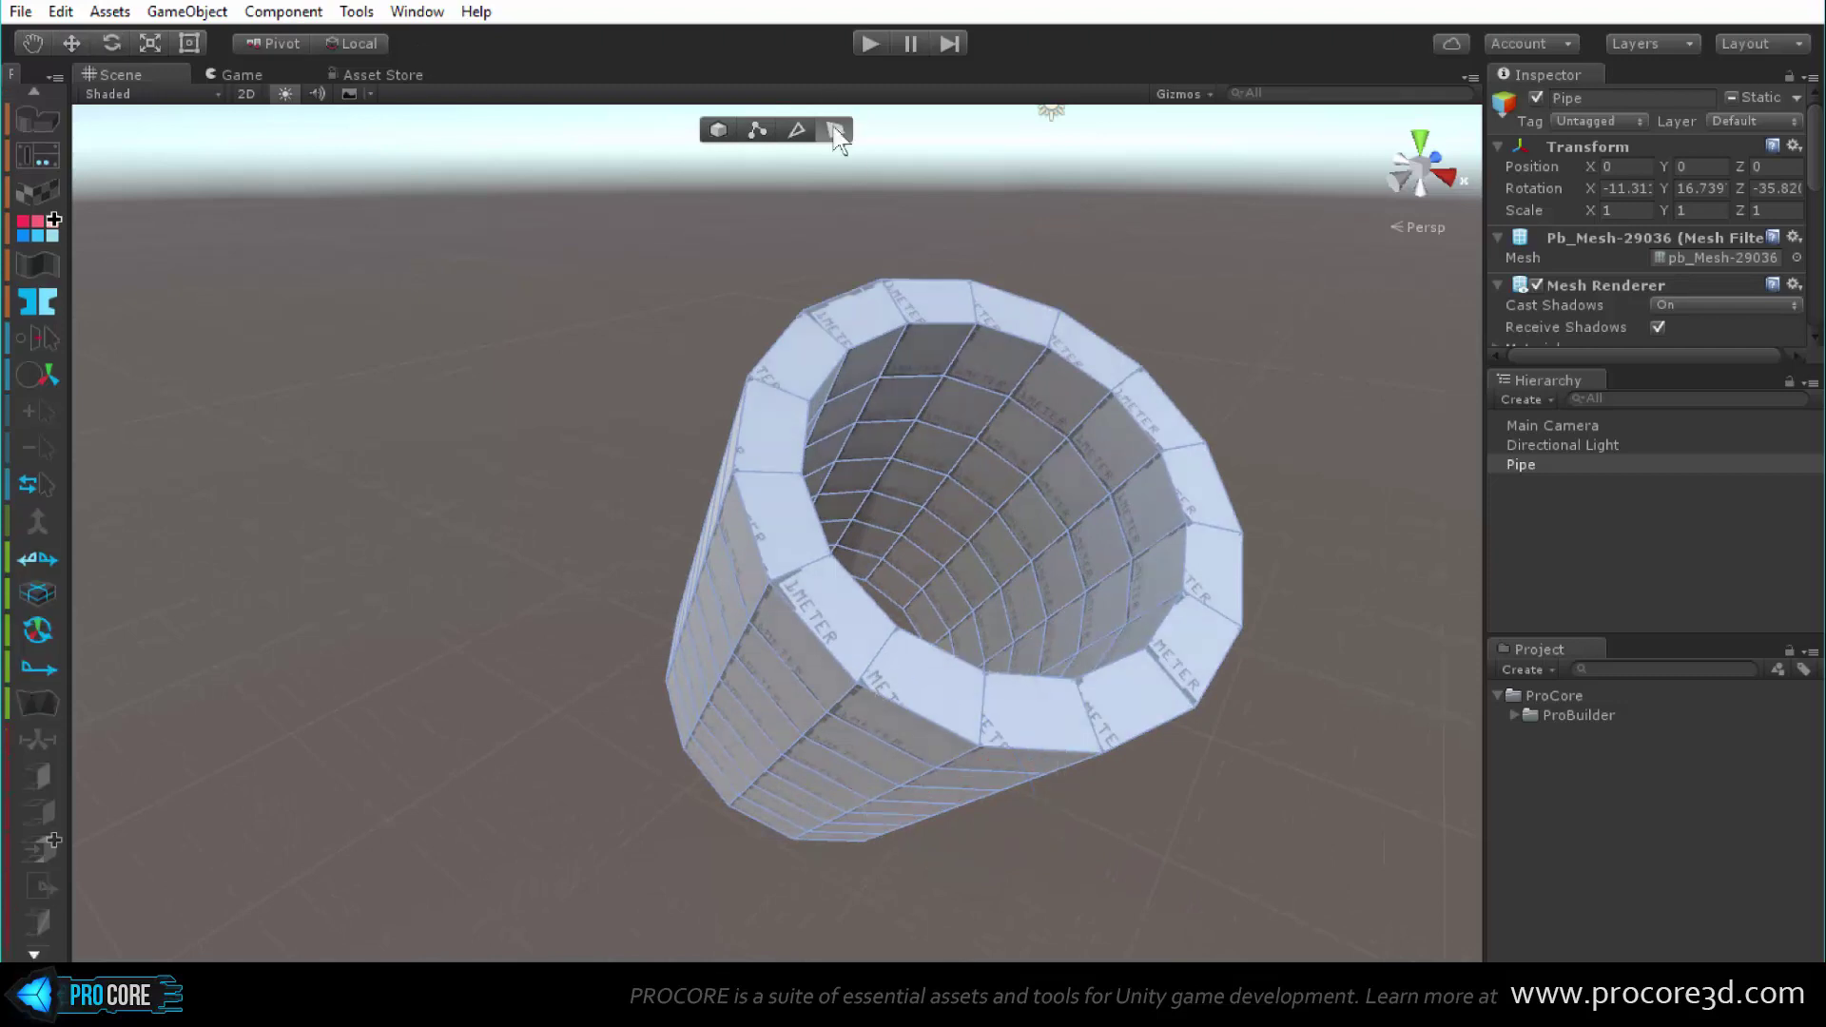
click(871, 316)
middle_drag(902, 404, 895, 488)
key(w)
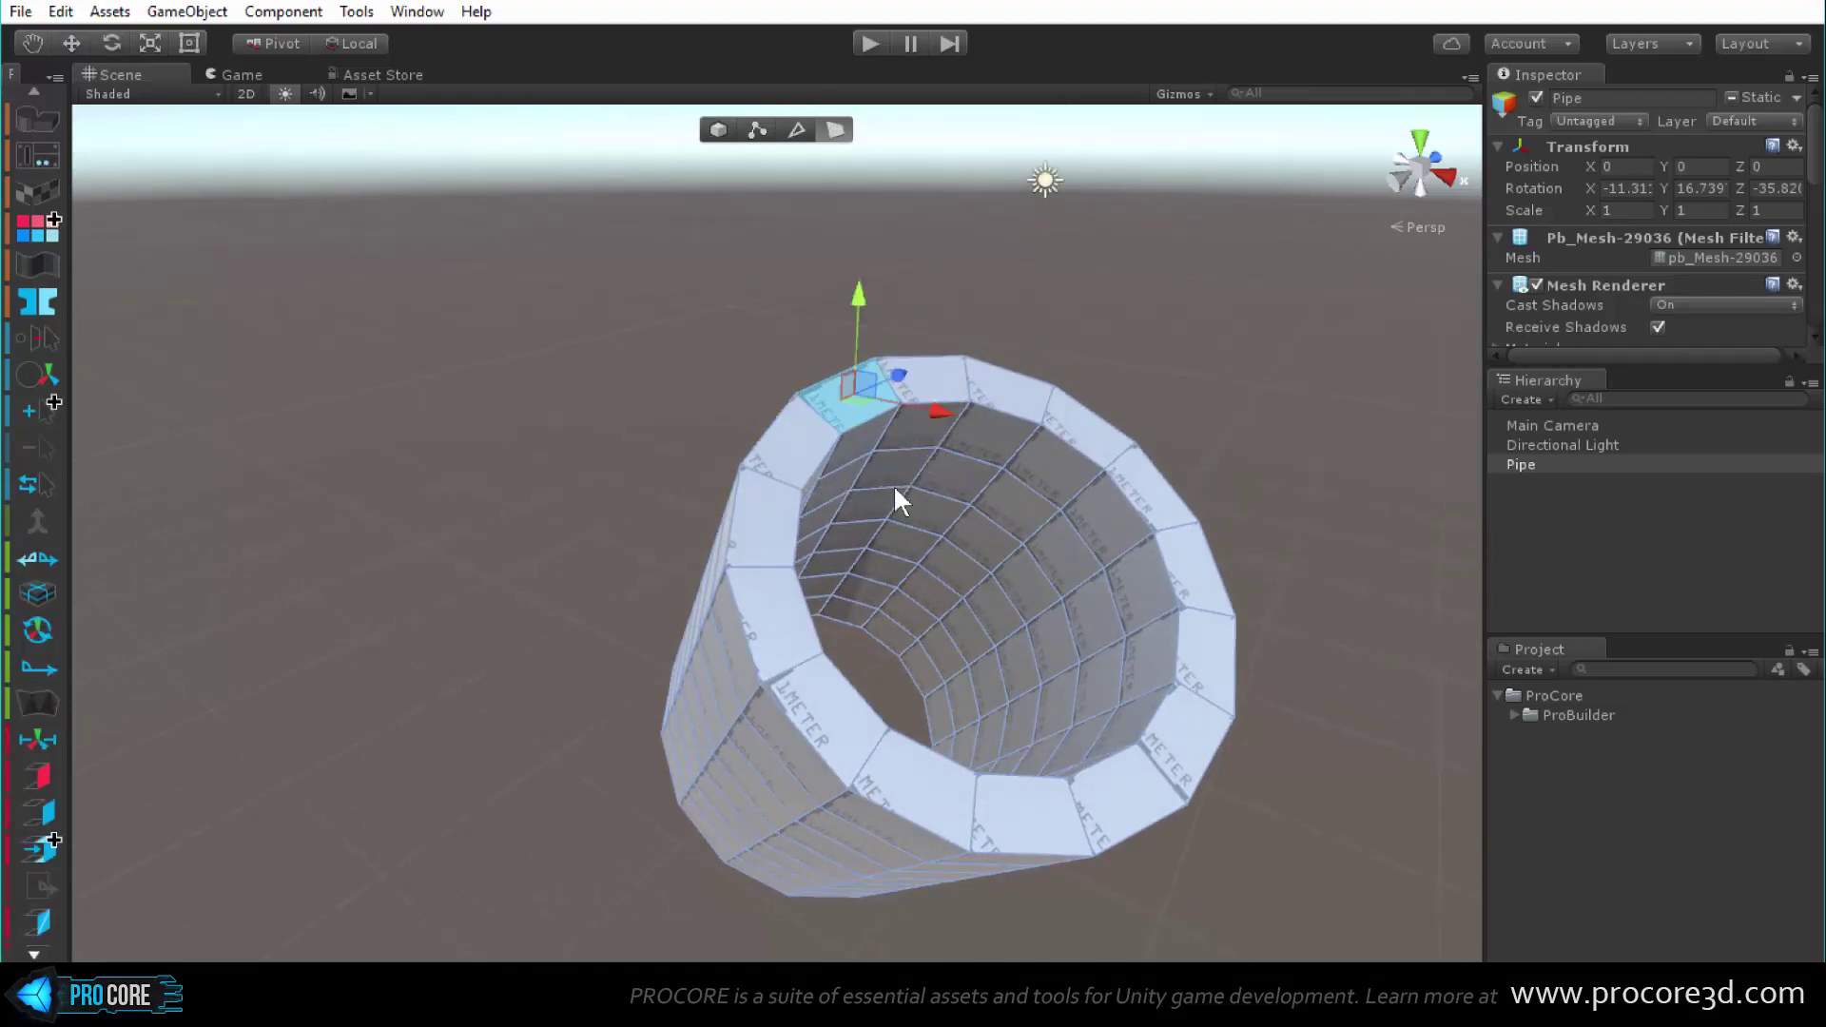
alt+drag(899, 500, 861, 272)
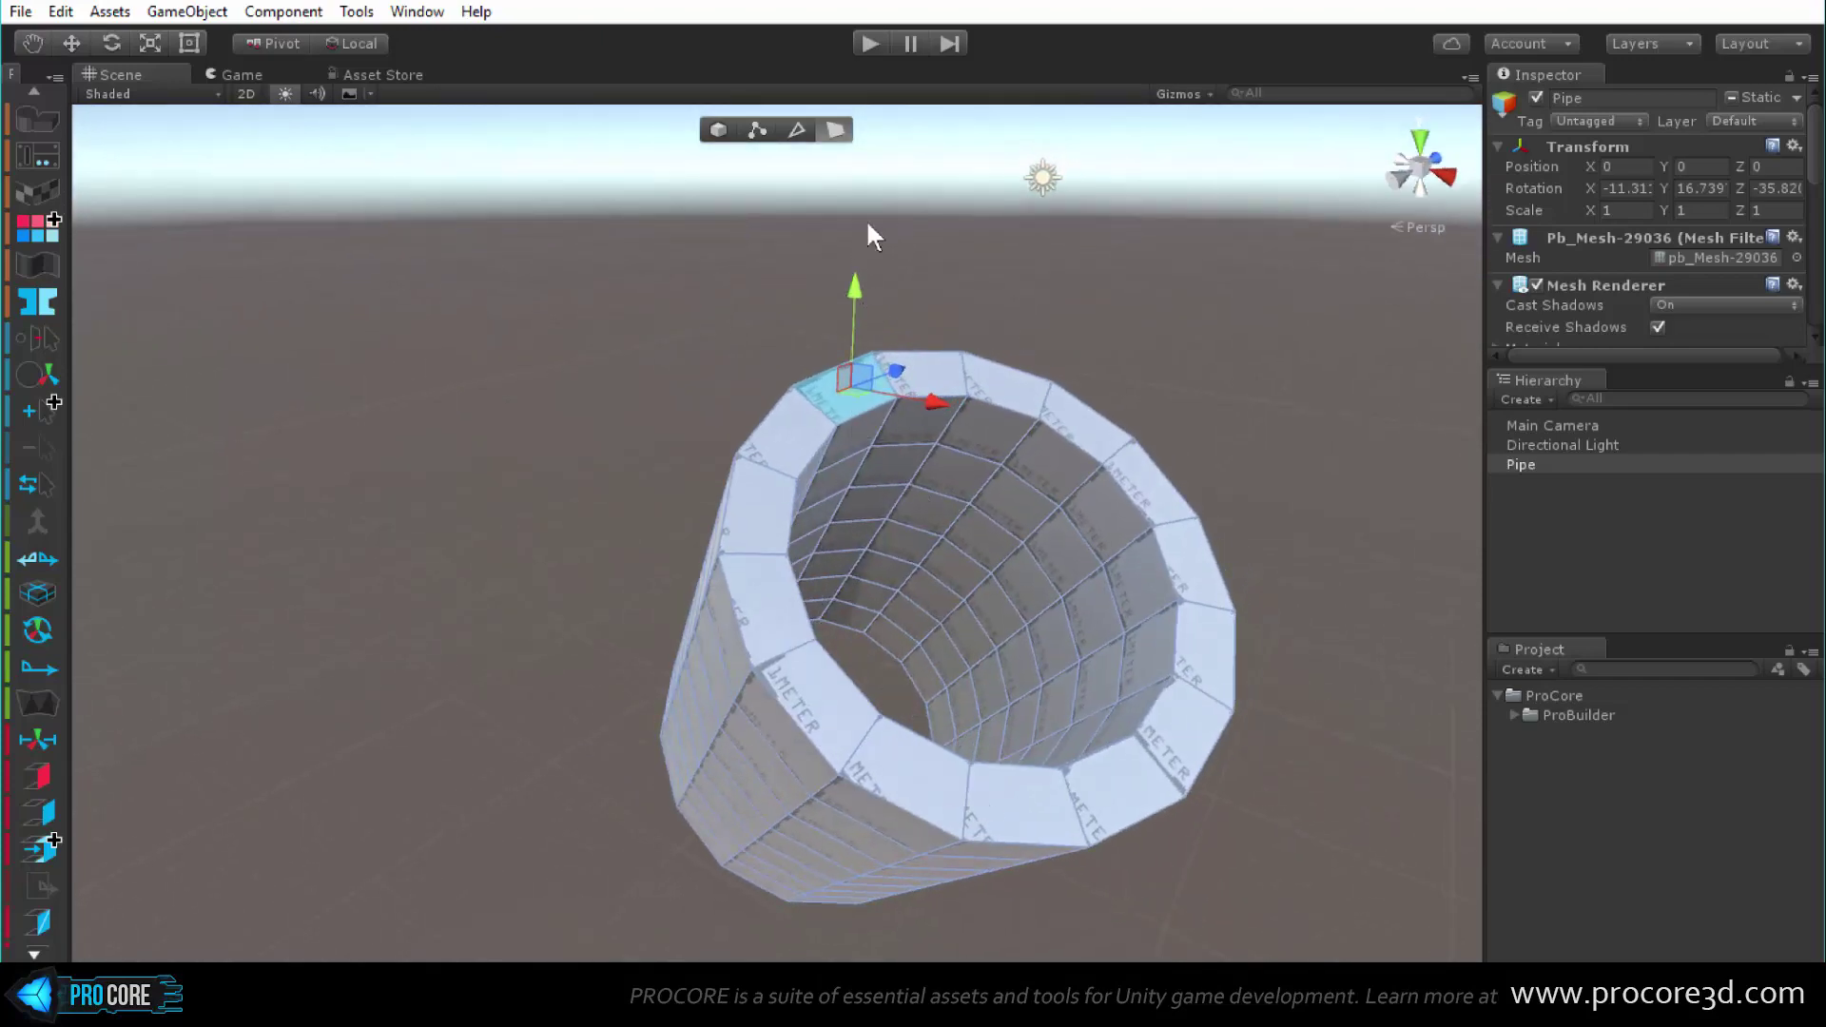
alt+drag(609, 314, 1064, 636)
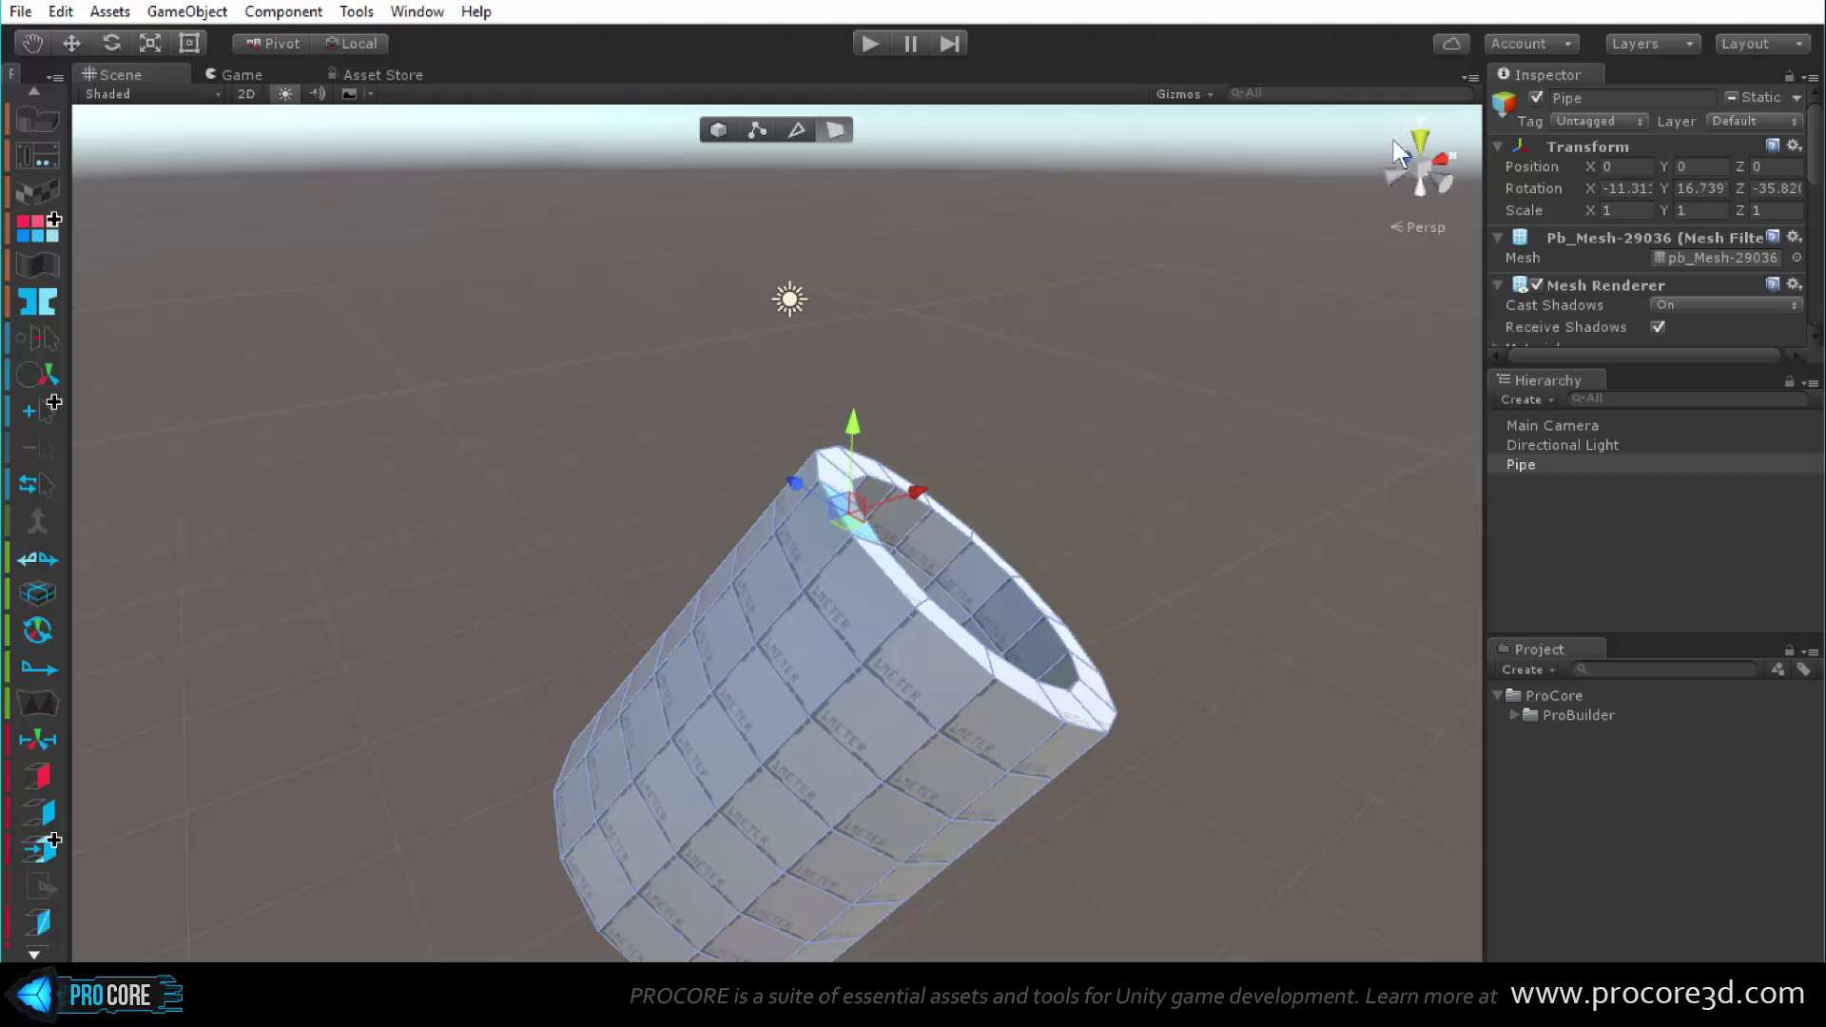
alt+drag(990, 471, 816, 562)
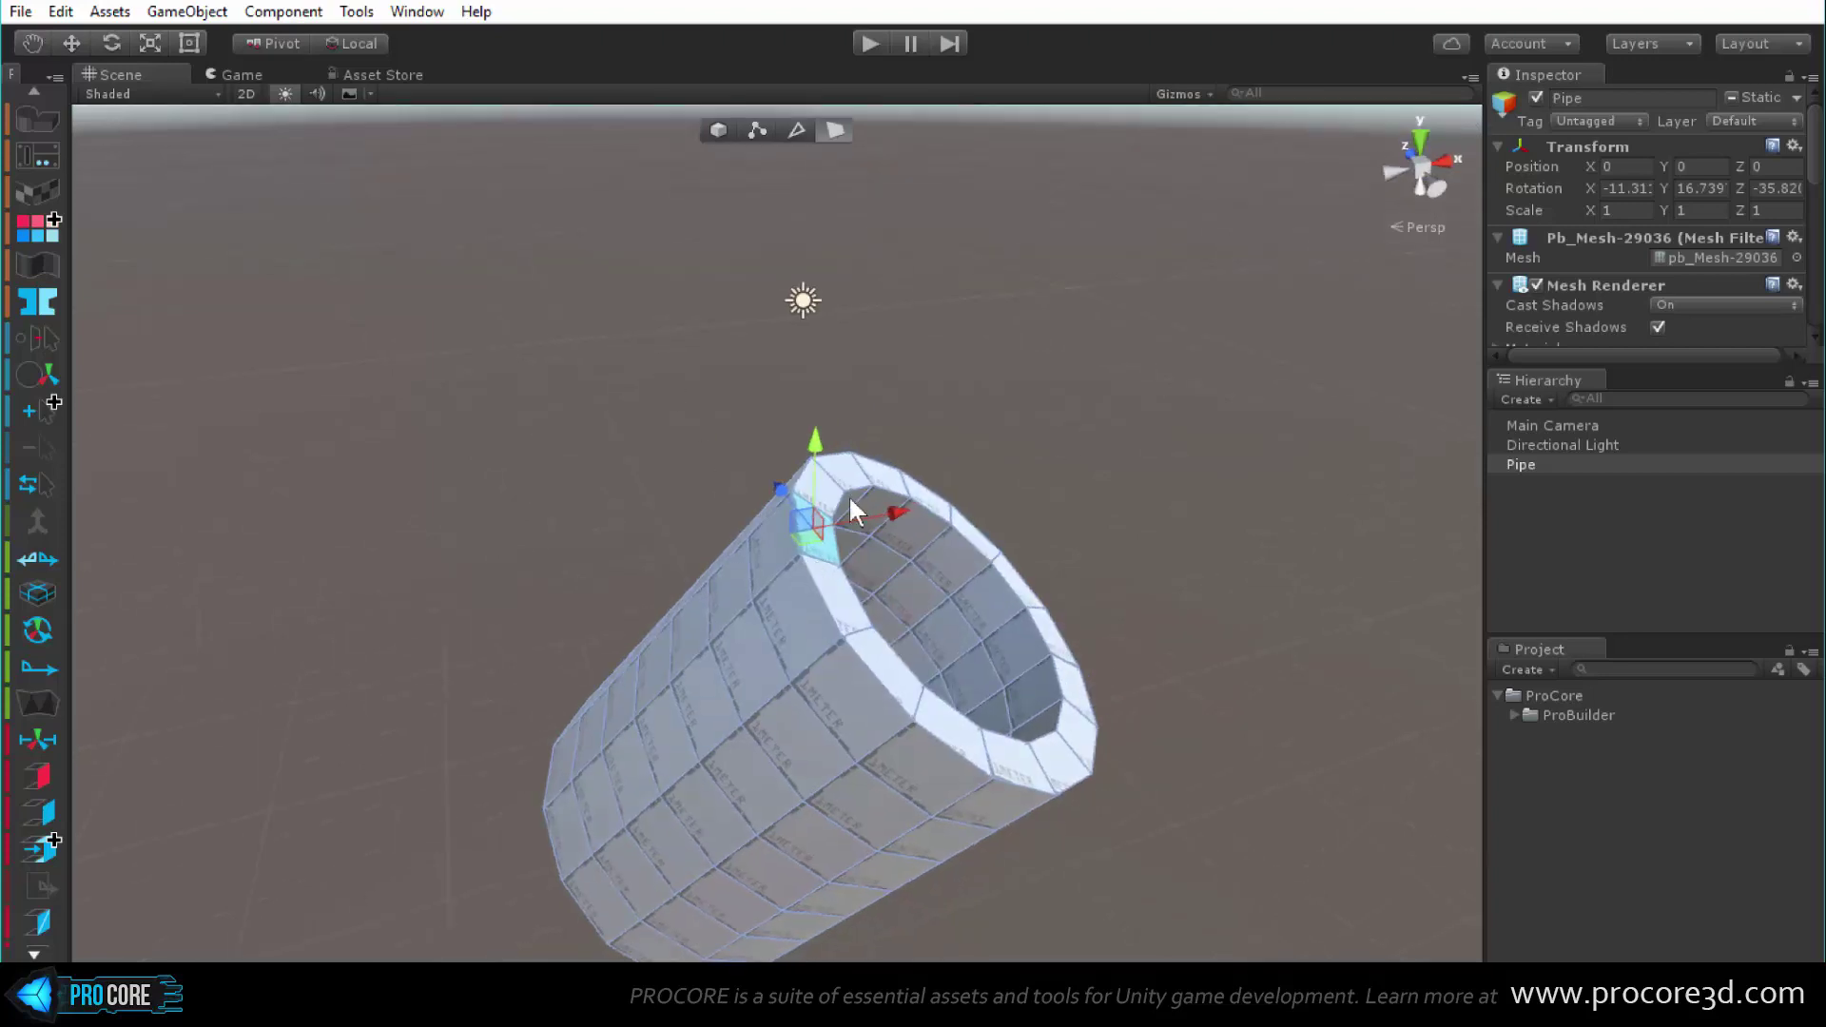